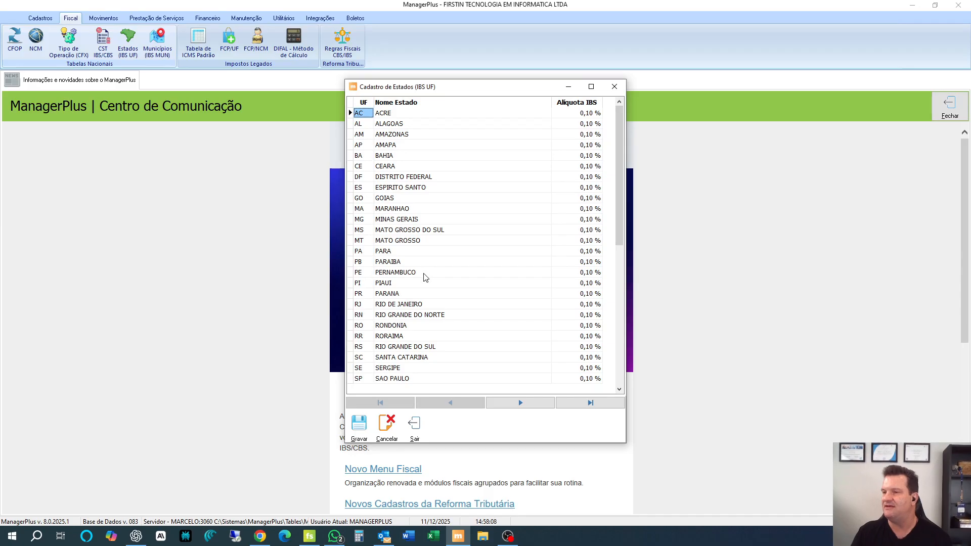
Review the IBS rates of all states from Acre to Tocantins in the state register, then close it
{"action": "key", "text": "Down"}
{"action": "key", "text": "Down"}
{"action": "key", "text": "Down"}
{"action": "key", "text": "Down"}
{"action": "key", "text": "Down"}
{"action": "key", "text": "Down"}
{"action": "key", "text": "Down"}
{"action": "key", "text": "Down"}
{"action": "key", "text": "Down"}
{"action": "key", "text": "Down"}
{"action": "key", "text": "Down"}
{"action": "key", "text": "Down"}
{"action": "key", "text": "Down"}
{"action": "key", "text": "Down"}
{"action": "key", "text": "Down"}
{"action": "key", "text": "Down"}
{"action": "key", "text": "Down"}
{"action": "key", "text": "Down"}
{"action": "key", "text": "Down"}
{"action": "key", "text": "Down"}
{"action": "key", "text": "ctrl+Home"}
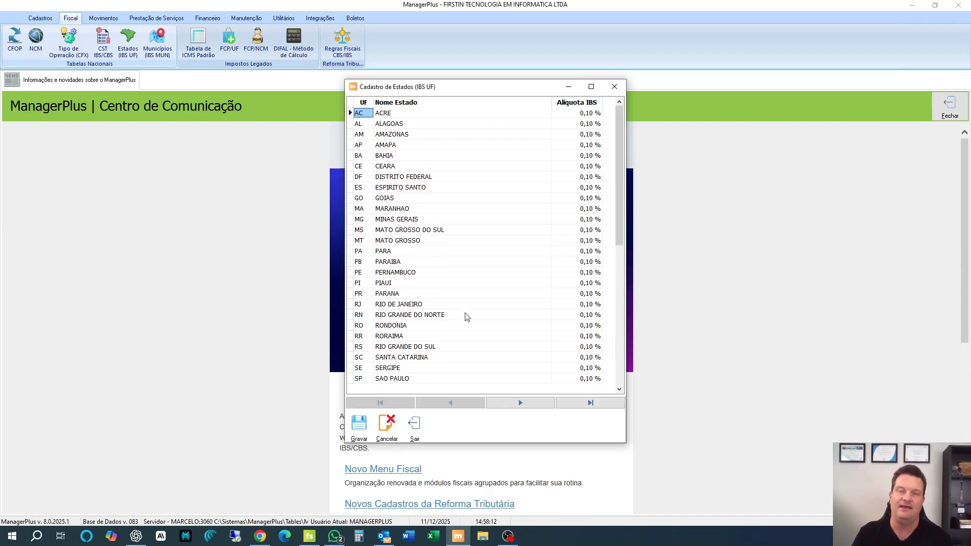
{"action": "key", "text": "Down"}
{"action": "key", "text": "Down"}
{"action": "key", "text": "Down"}
{"action": "key", "text": "Down"}
{"action": "key", "text": "Down"}
{"action": "key", "text": "Down"}
{"action": "key", "text": "Down"}
{"action": "key", "text": "Down"}
{"action": "key", "text": "Down"}
{"action": "key", "text": "Down"}
{"action": "key", "text": "Down"}
{"action": "key", "text": "Down"}
{"action": "key", "text": "Down"}
{"action": "key", "text": "Down"}
{"action": "key", "text": "Down"}
{"action": "key", "text": "Down"}
{"action": "key", "text": "Down"}
{"action": "key", "text": "Down"}
{"action": "key", "text": "Down"}
{"action": "key", "text": "Down"}
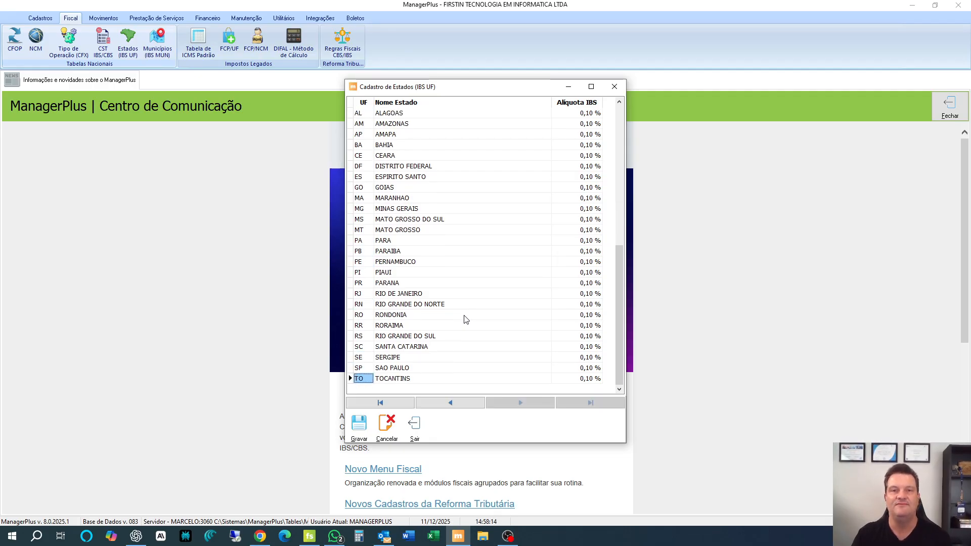
{"action": "key", "text": "ctrl+Home"}
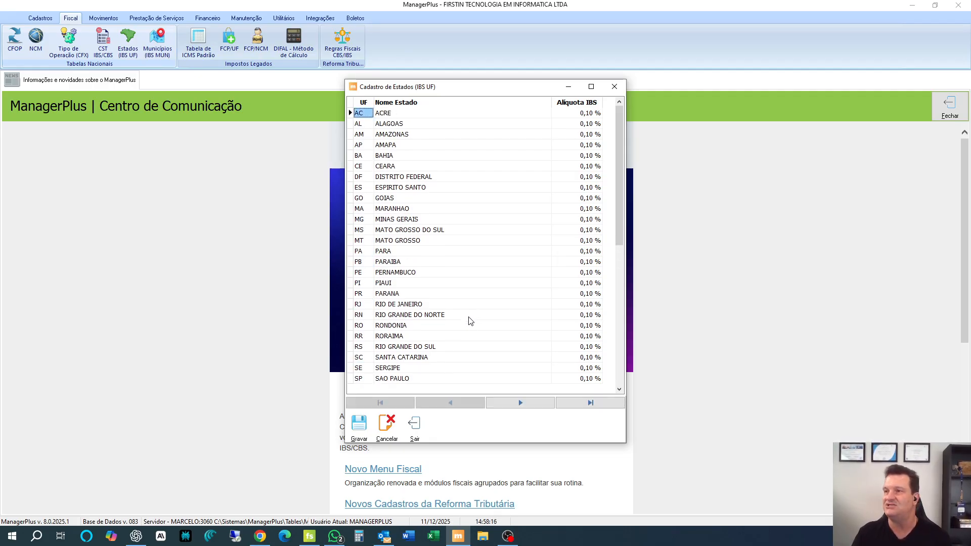
{"action": "left_click", "coordinate": [561, 124]}
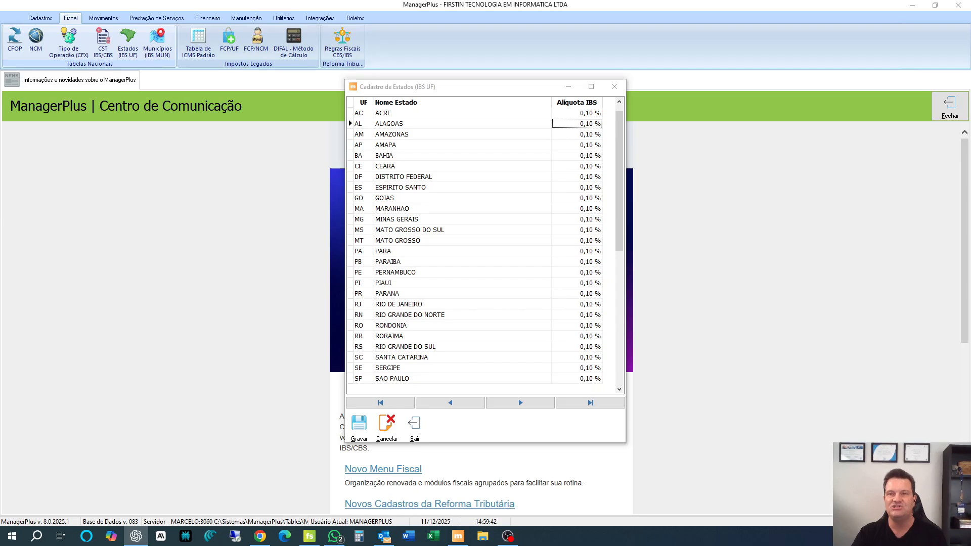
{"action": "left_click", "coordinate": [414, 426]}
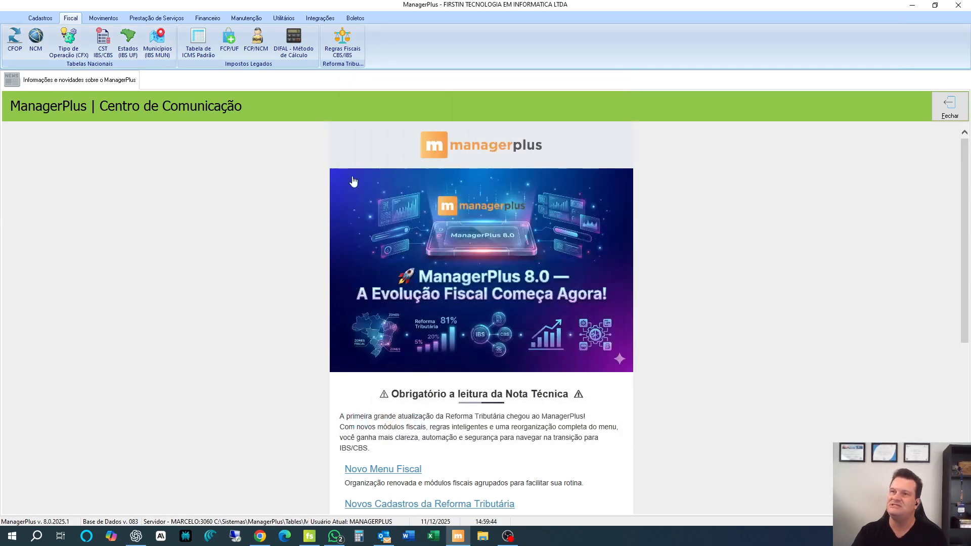
Open the IBS municipality register, search for "sao pa", and load the SAO PAULO record for SP to view its IBS rate
{"action": "left_click", "coordinate": [153, 48]}
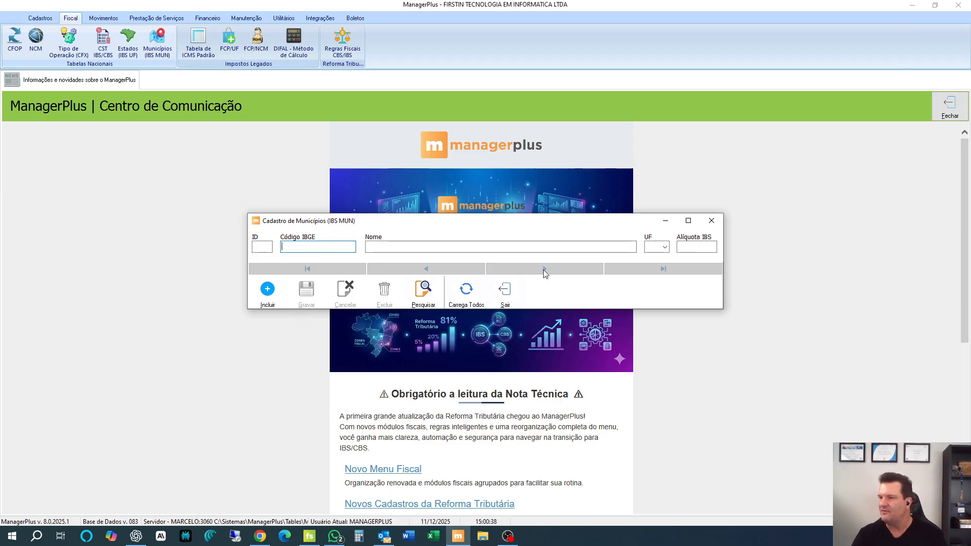
{"action": "left_click", "coordinate": [423, 295]}
{"action": "type", "text": "sao pa"}
{"action": "key", "text": "Return"}
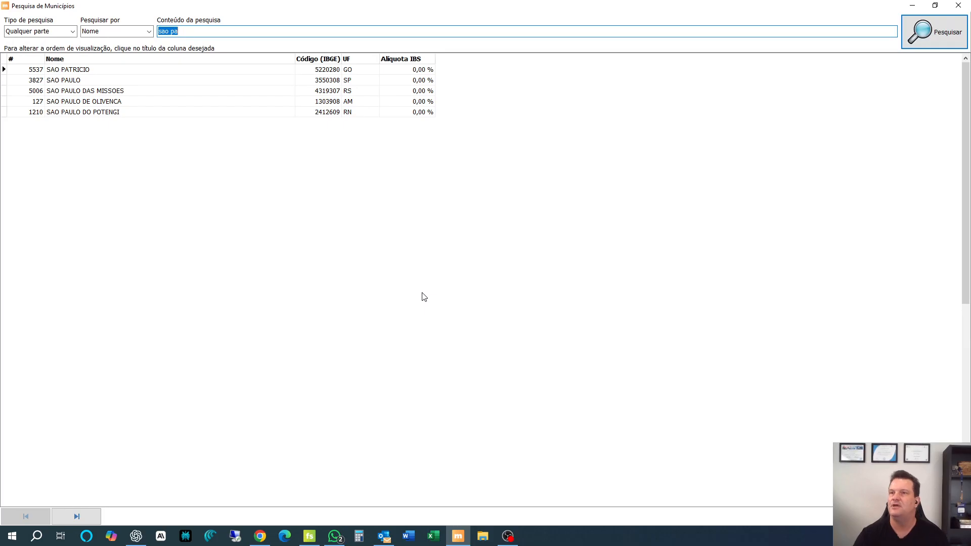
{"action": "left_click", "coordinate": [98, 79]}
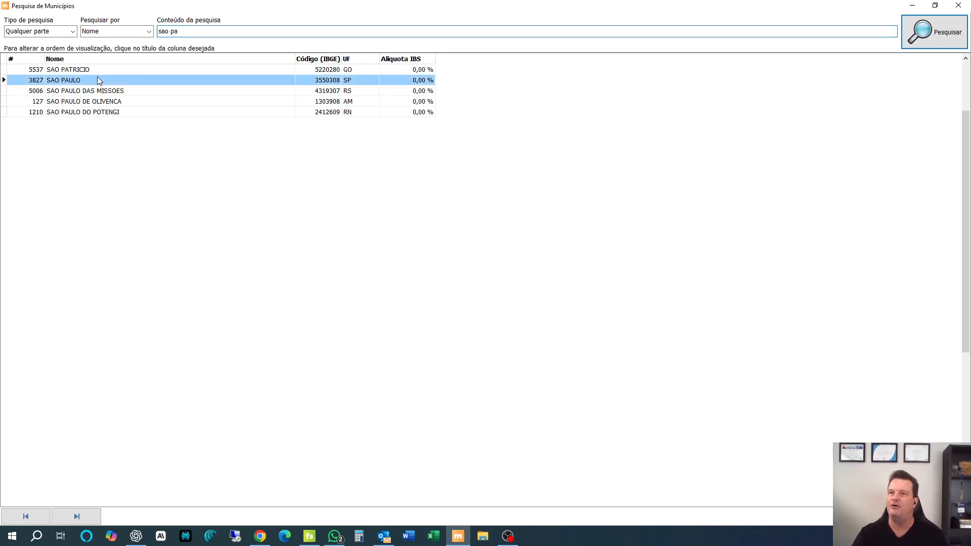
{"action": "double_click", "coordinate": [353, 83]}
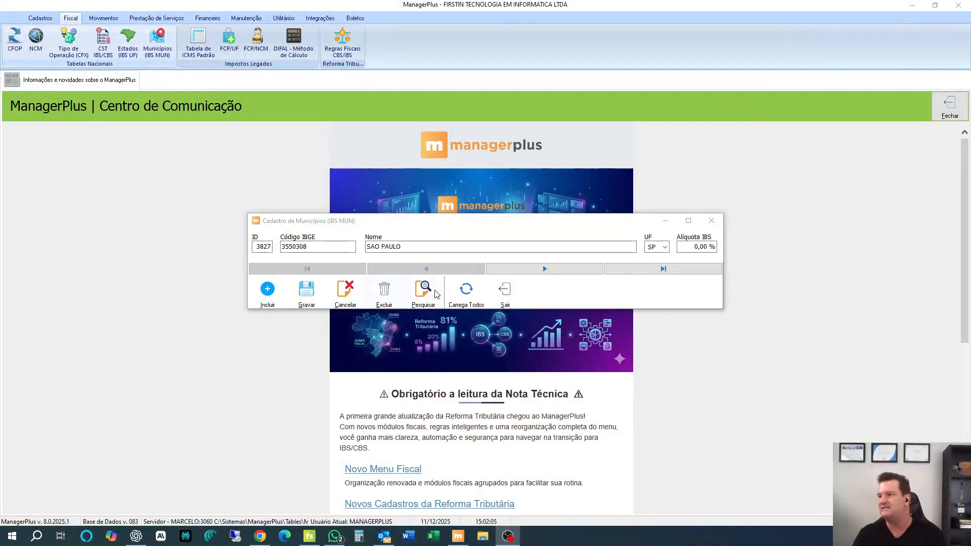
{"action": "left_click", "coordinate": [710, 247]}
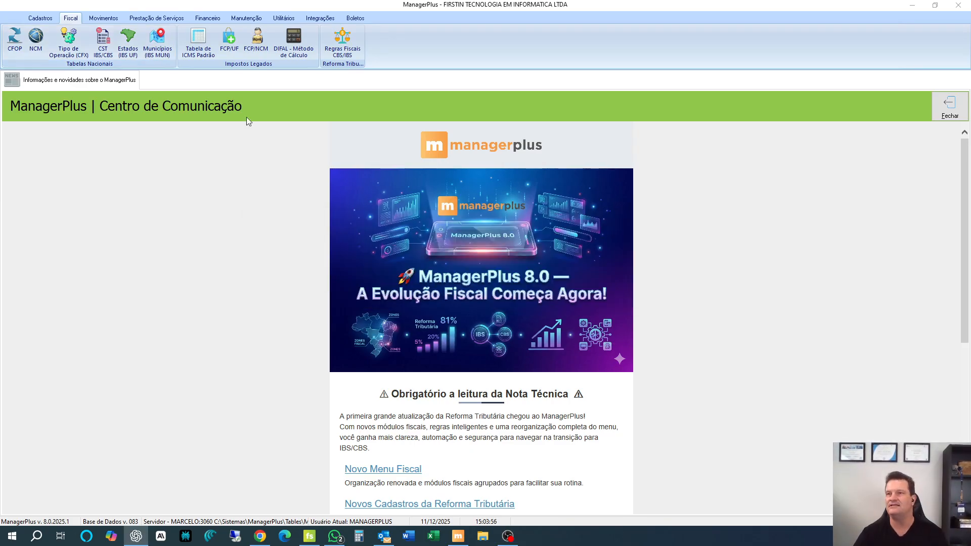
Open the register of operation types in the CFX standard
{"action": "left_click", "coordinate": [75, 47]}
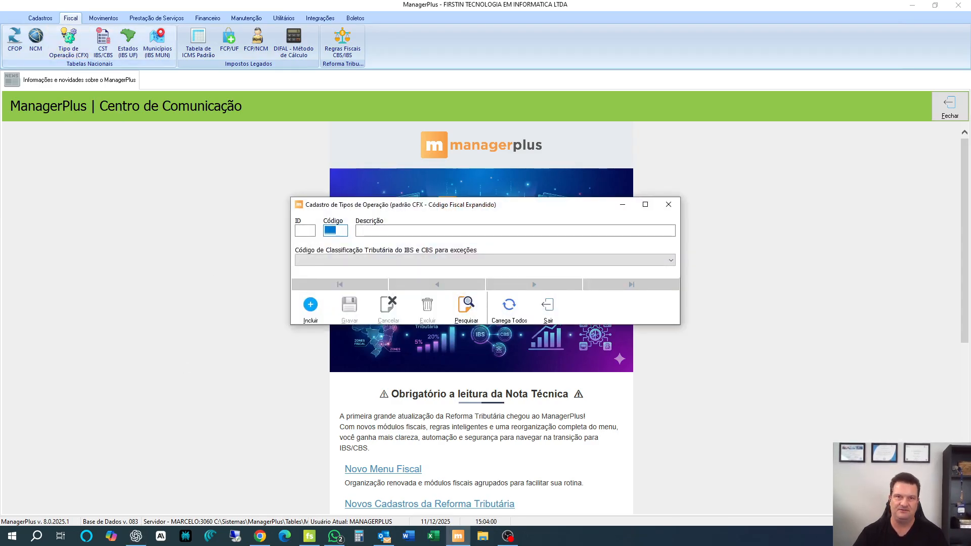
{"action": "key", "text": "alt+Tab"}
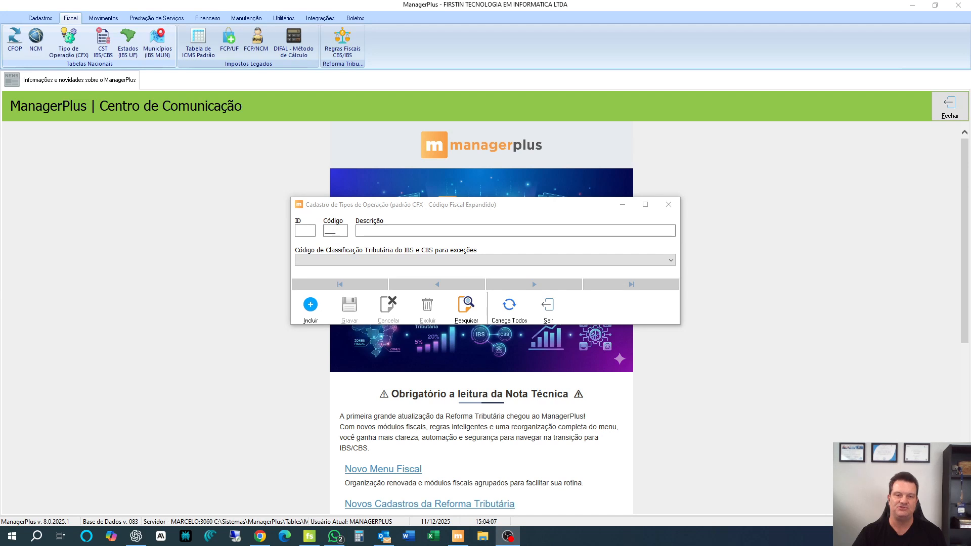
{"action": "key", "text": "alt+Tab"}
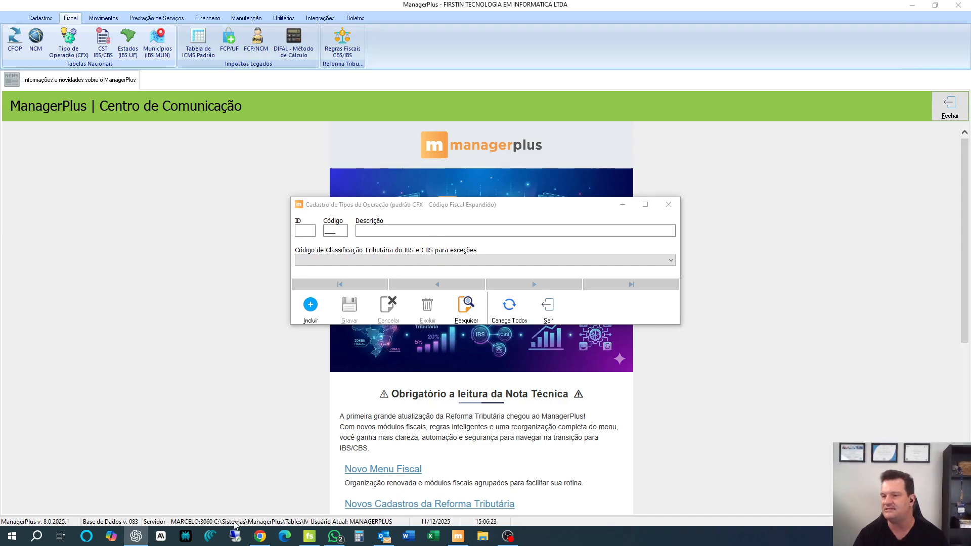
Switch to Chrome, read through the CFX standard page at codigocfx.com.br, and return to ManagerPlus
{"action": "left_click", "coordinate": [260, 536]}
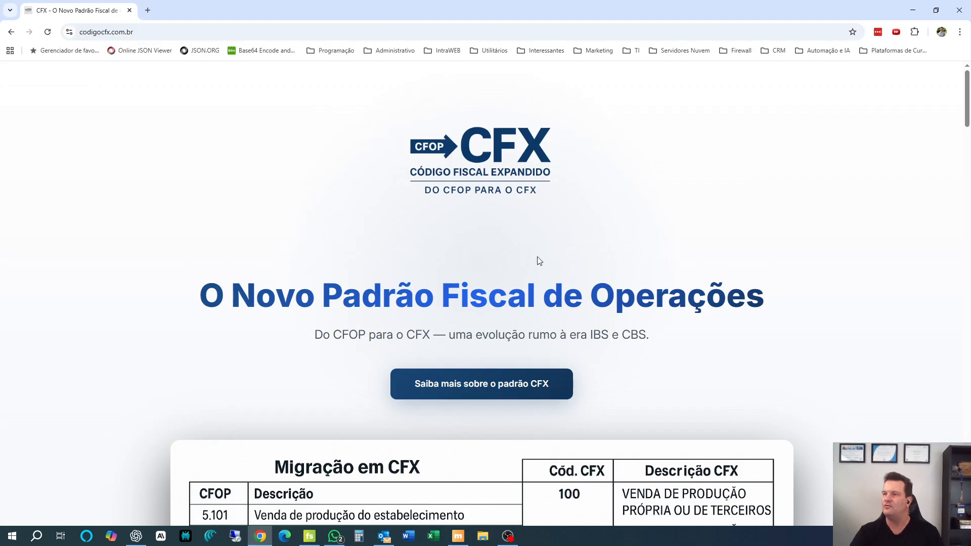
{"action": "scroll", "coordinate": [565, 365], "scroll_direction": "down", "scroll_amount": 3}
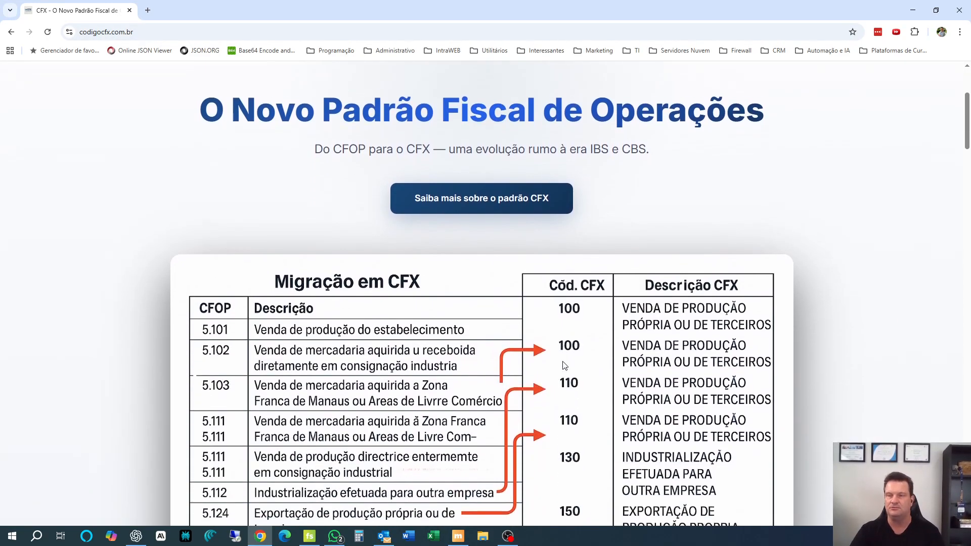
{"action": "scroll", "coordinate": [565, 365], "scroll_direction": "down", "scroll_amount": 2}
{"action": "scroll", "coordinate": [551, 354], "scroll_direction": "up", "scroll_amount": 4}
{"action": "scroll", "coordinate": [550, 354], "scroll_direction": "down", "scroll_amount": 14}
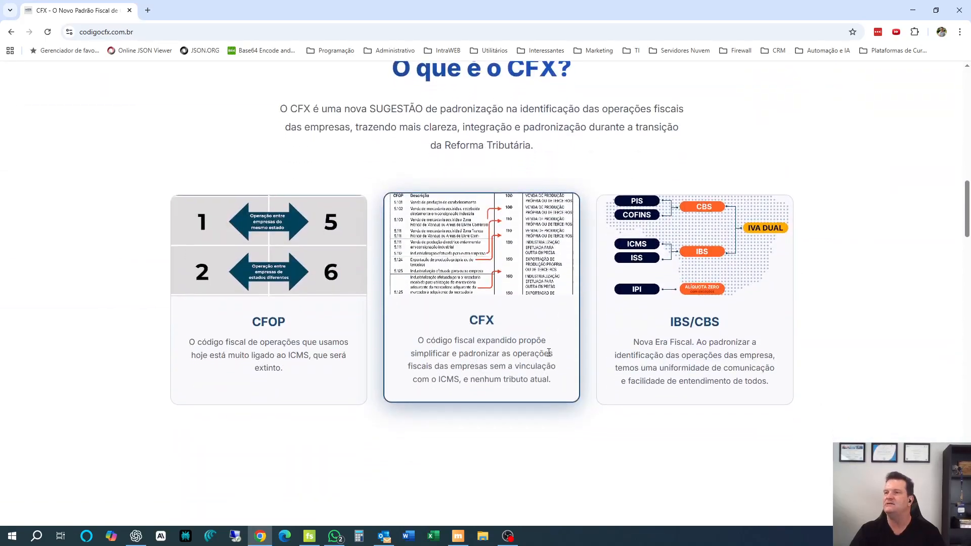
{"action": "scroll", "coordinate": [550, 357], "scroll_direction": "down", "scroll_amount": 15}
{"action": "scroll", "coordinate": [549, 353], "scroll_direction": "down", "scroll_amount": 15}
{"action": "scroll", "coordinate": [549, 353], "scroll_direction": "down", "scroll_amount": 15}
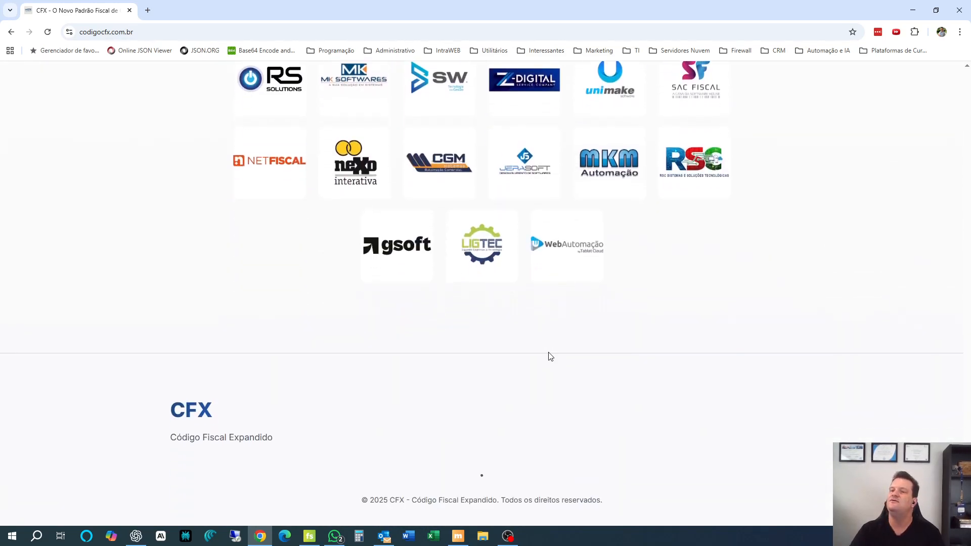
{"action": "scroll", "coordinate": [549, 354], "scroll_direction": "up", "scroll_amount": 15}
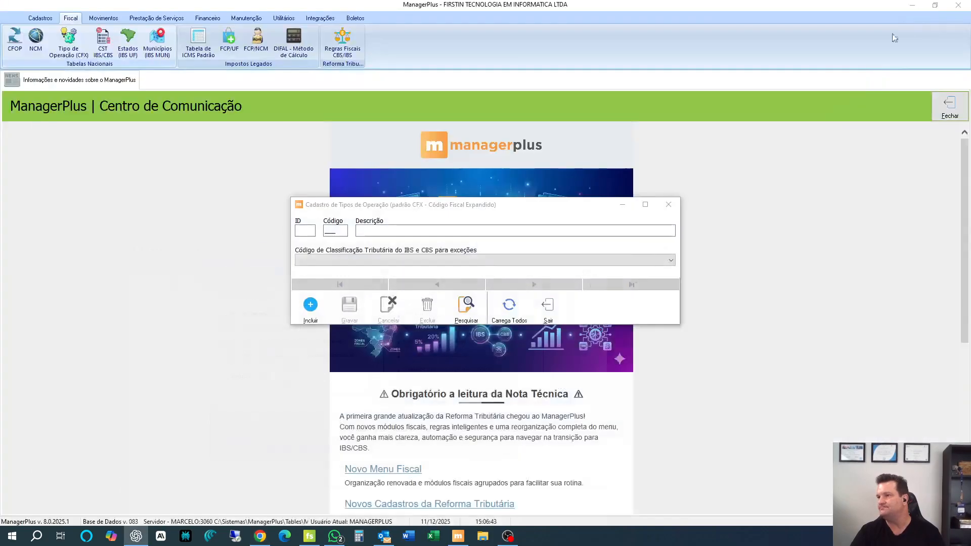
{"action": "left_click", "coordinate": [913, 10]}
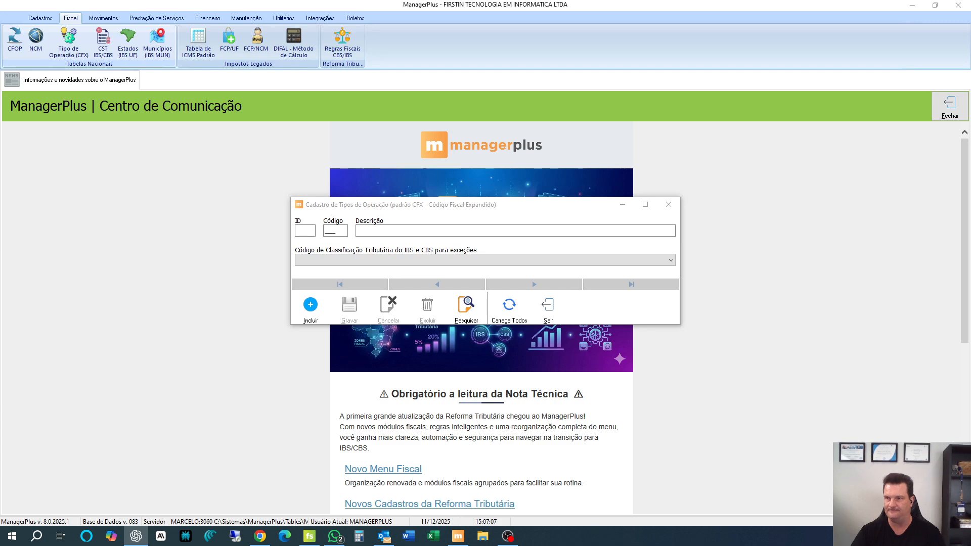
List all CFX operation types without a search filter and sort them by CFX code
{"action": "left_click", "coordinate": [465, 305]}
{"action": "left_click", "coordinate": [946, 32]}
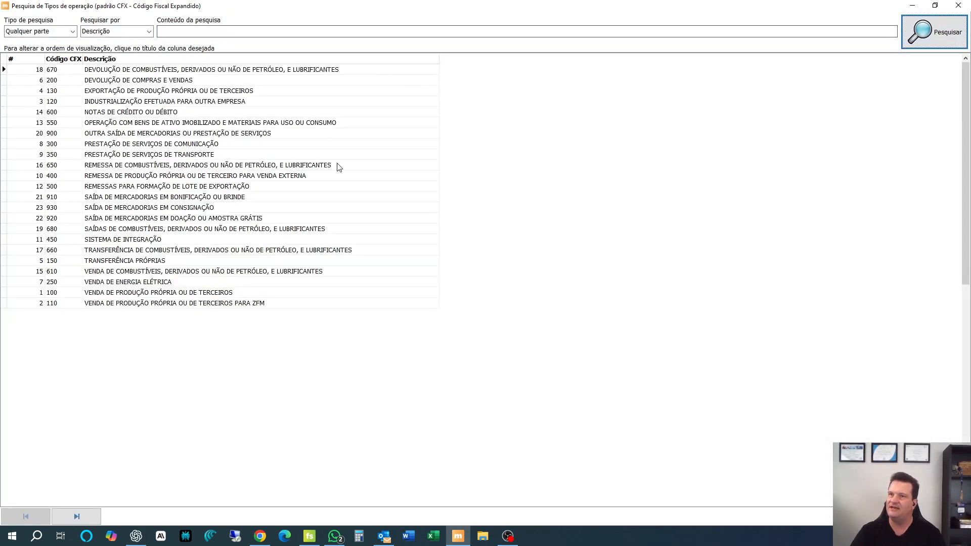
{"action": "left_click", "coordinate": [73, 69]}
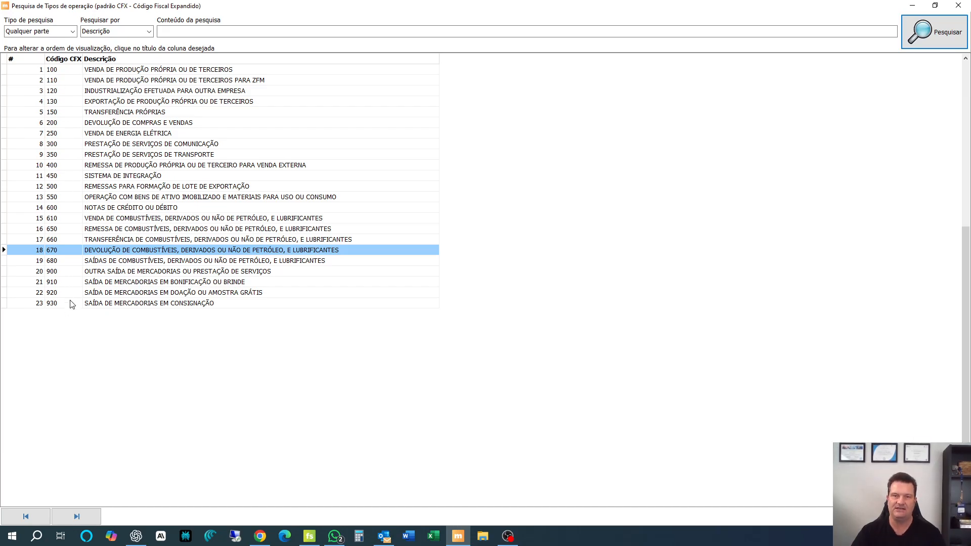
{"action": "key", "text": "alt+Tab"}
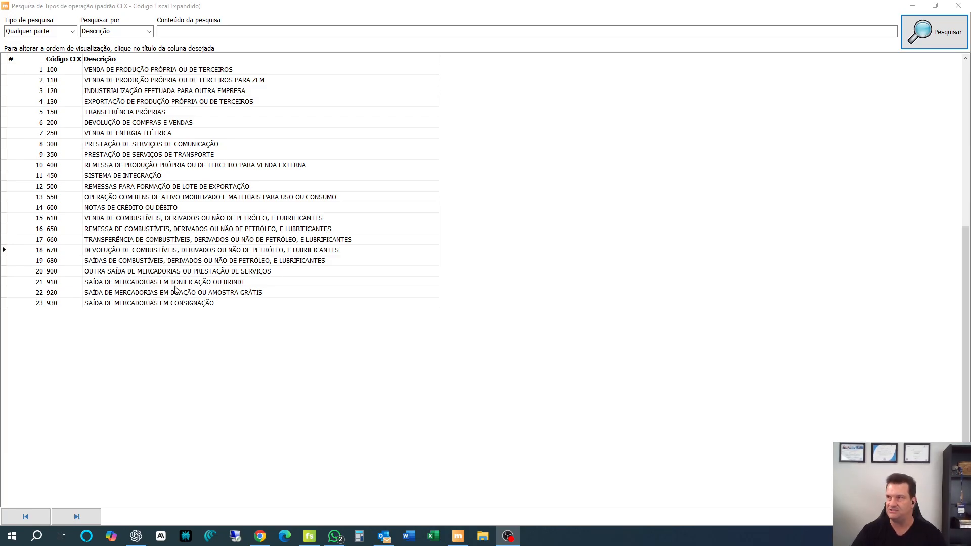
Load operation type 100, VENDA DE PRODUÇÃO PRÓPRIA OU DE TERCEIROS, to view its record, then close the register
{"action": "left_click", "coordinate": [106, 70]}
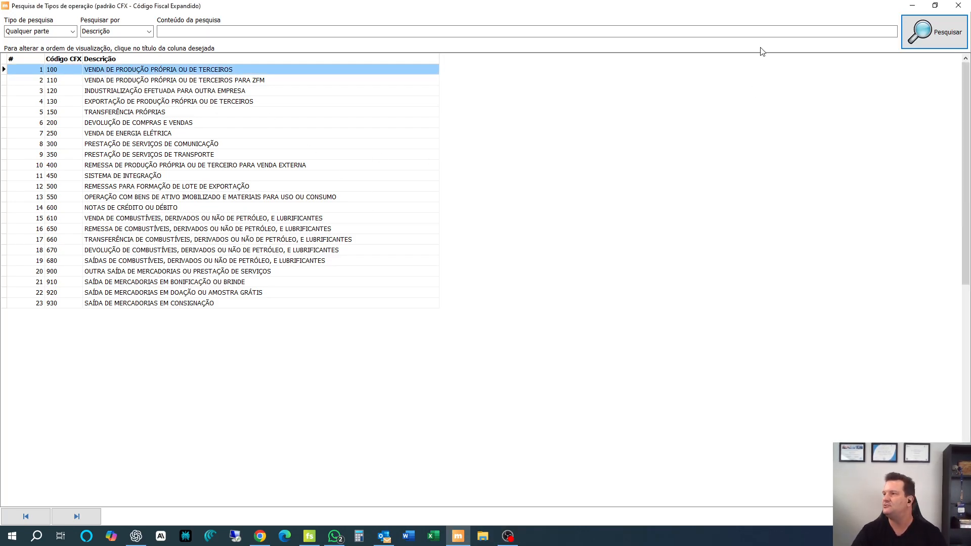
{"action": "double_click", "coordinate": [245, 69]}
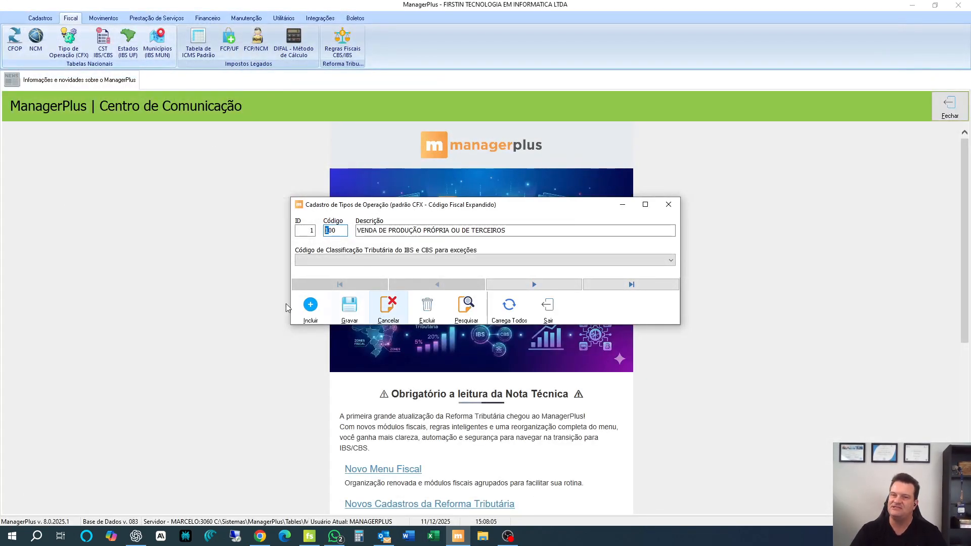
{"action": "key", "text": "alt+Tab"}
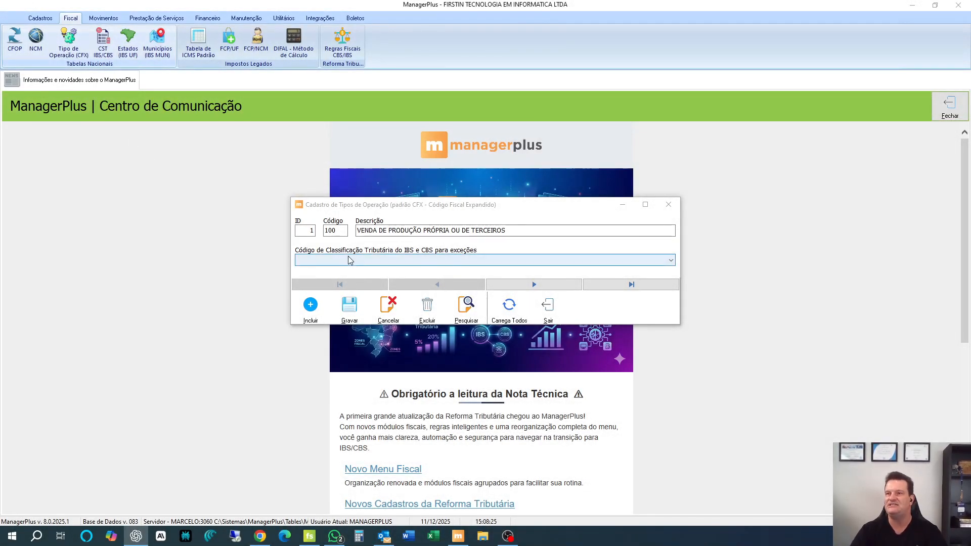
{"action": "left_click", "coordinate": [390, 319]}
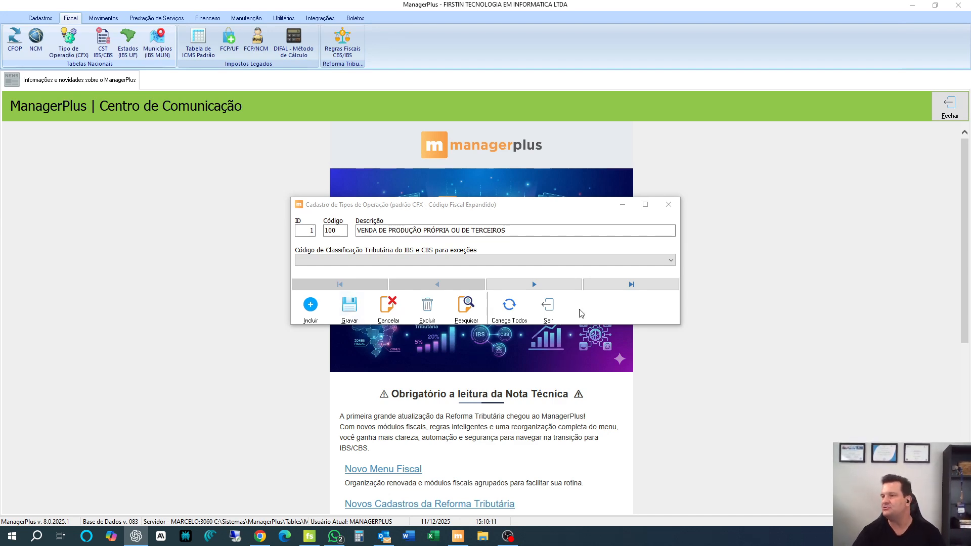
{"action": "left_click", "coordinate": [548, 307]}
Open the IBS/CBS CST register and load the CST 000 record with cClassTrib 000001 to view its classification code
{"action": "left_click", "coordinate": [102, 45]}
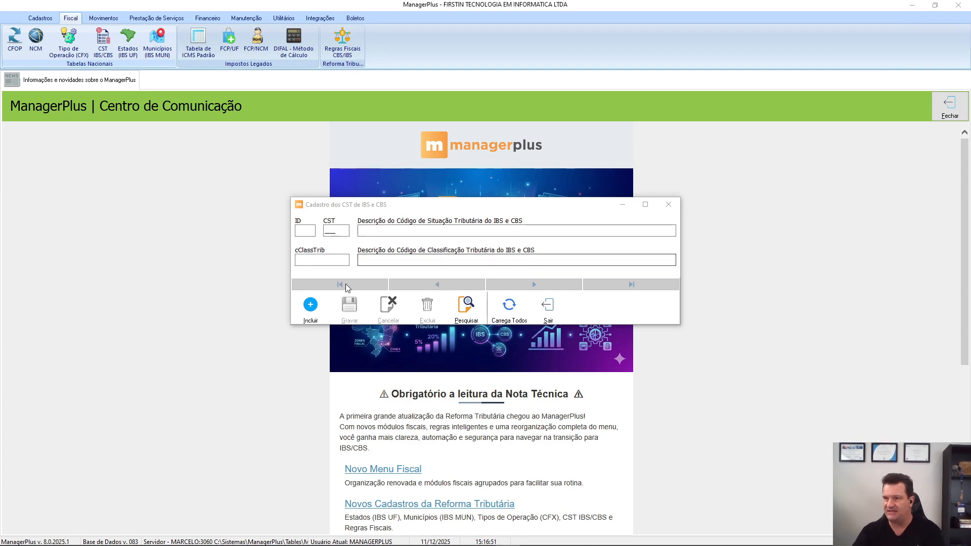
{"action": "left_click", "coordinate": [466, 307]}
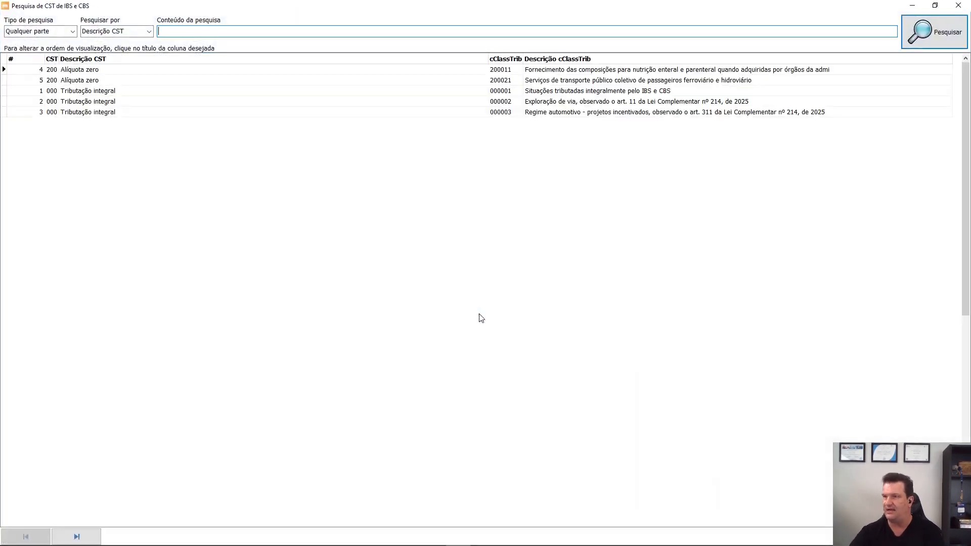
{"action": "left_click", "coordinate": [74, 84]}
{"action": "double_click", "coordinate": [74, 91]}
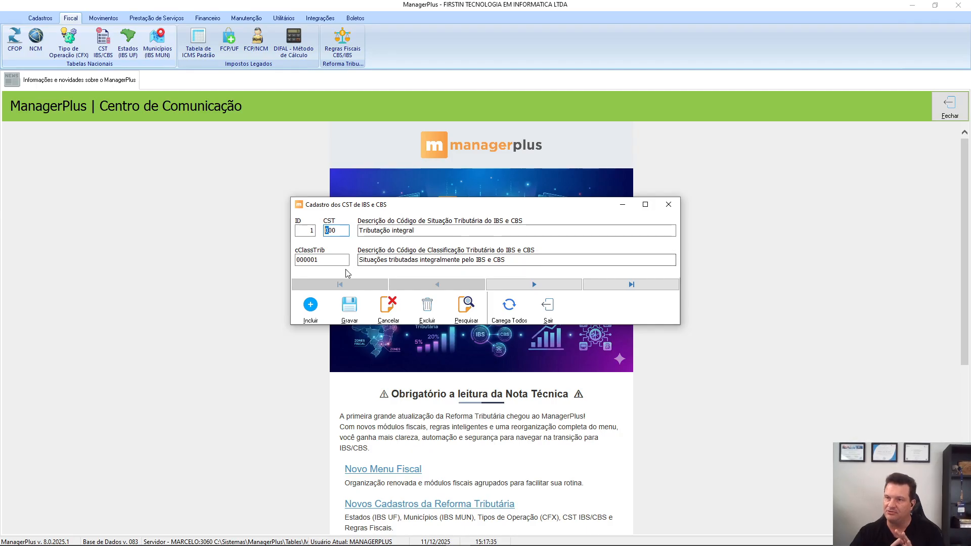
{"action": "left_click_drag", "start_coordinate": [308, 260], "coordinate": [291, 263]}
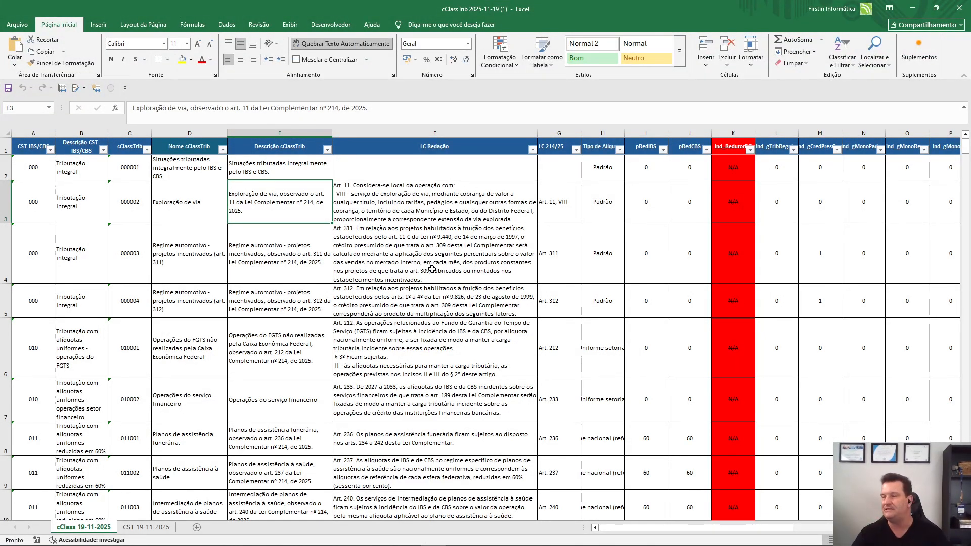
Switch to the cClassTrib workbook in Excel and examine the CST, cClassTrib codes and descriptions for classification 000001
{"action": "left_click", "coordinate": [412, 206]}
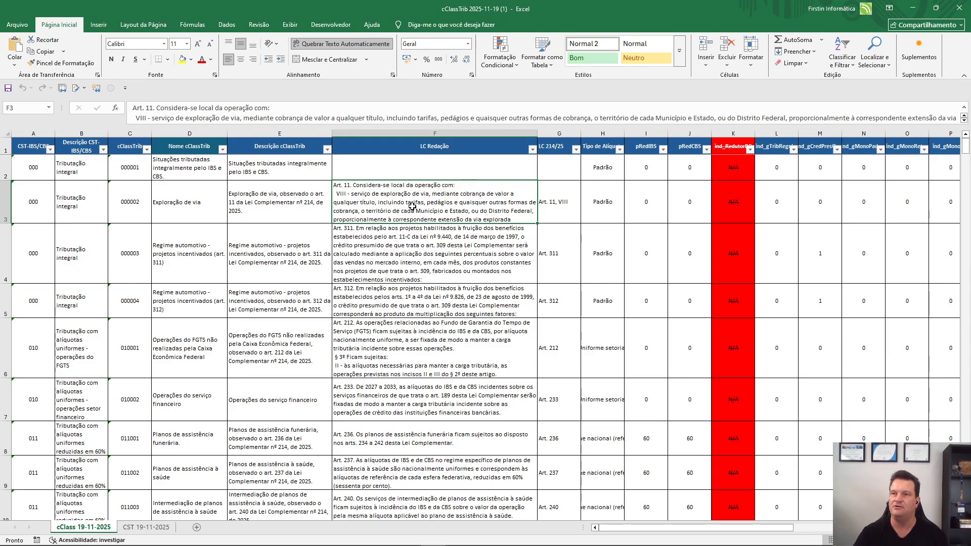
{"action": "left_click", "coordinate": [34, 169]}
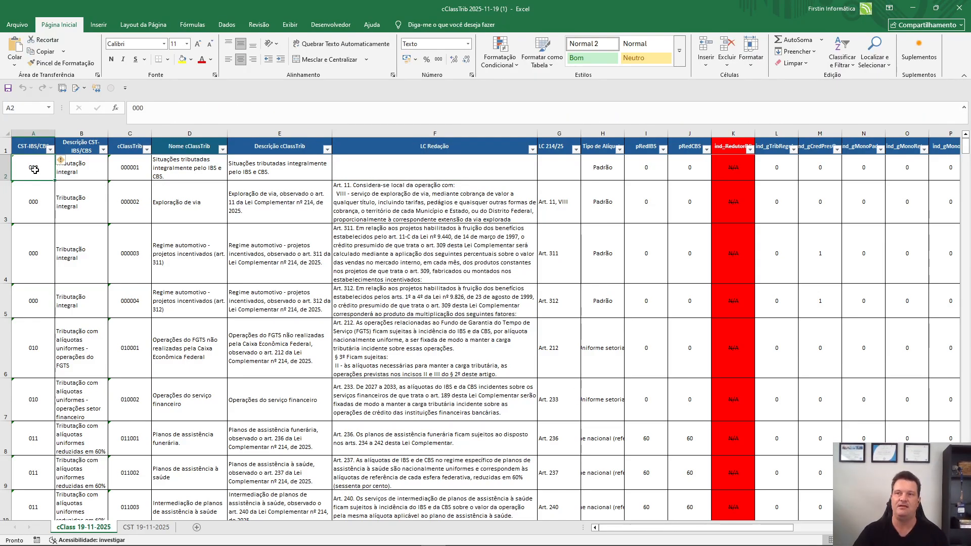
{"action": "left_click", "coordinate": [82, 169]}
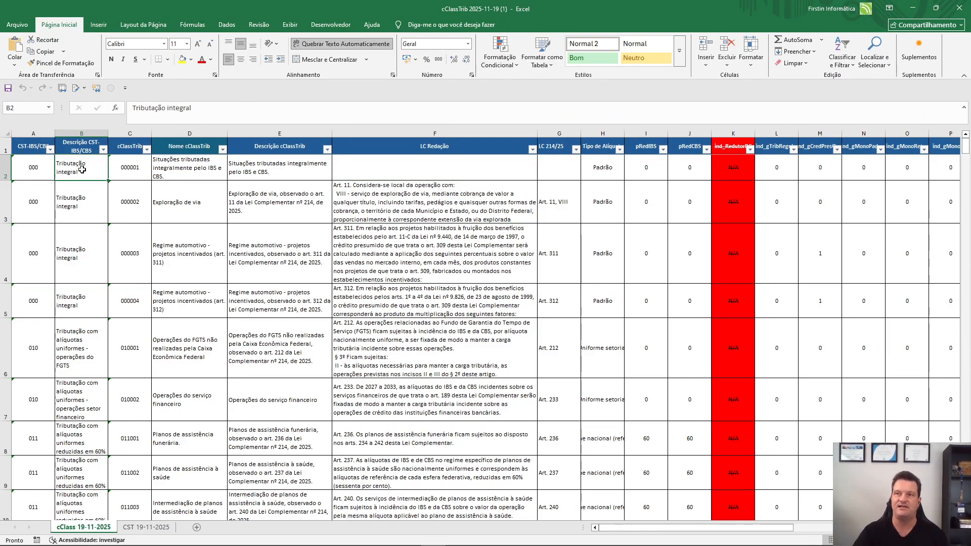
{"action": "left_click", "coordinate": [130, 169]}
{"action": "left_click", "coordinate": [194, 168]}
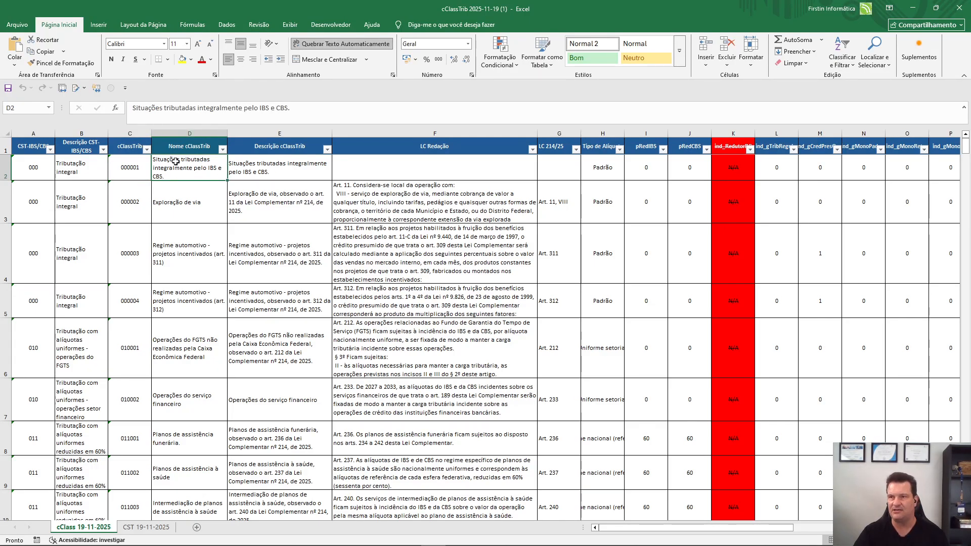
{"action": "left_click", "coordinate": [278, 170]}
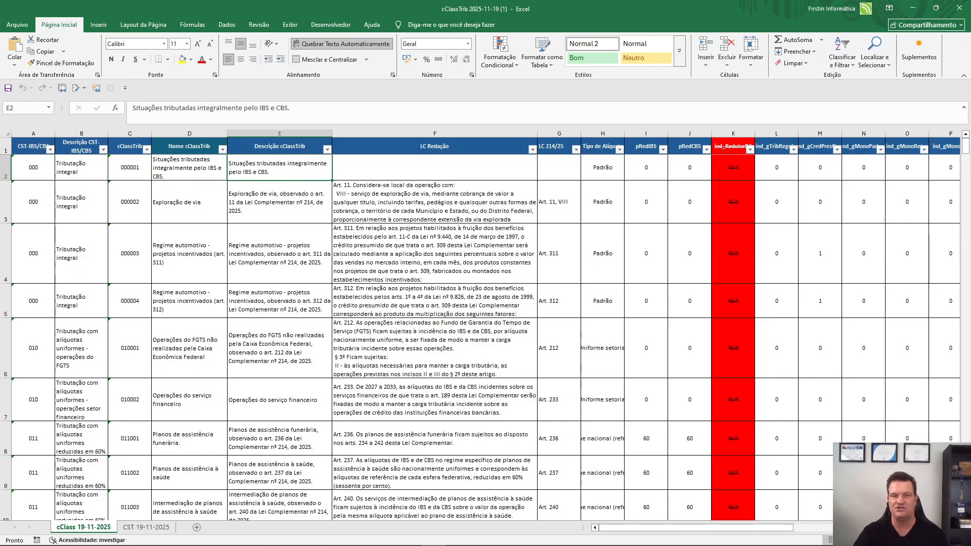
Compare the CST record in ManagerPlus with the Excel workbook and examine the CST, cClassTrib code and description of classification 000003
{"action": "key", "text": "alt+Tab"}
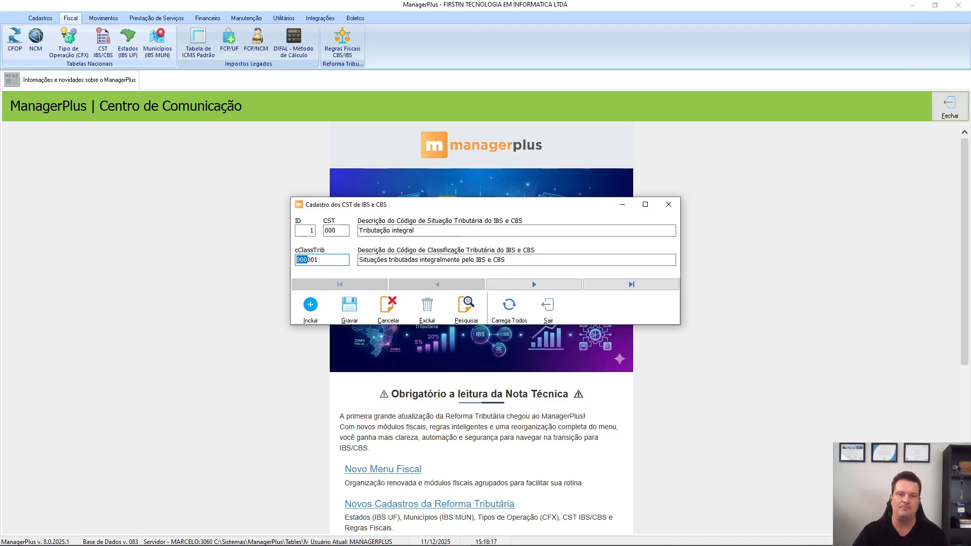
{"action": "key", "text": "alt+Tab"}
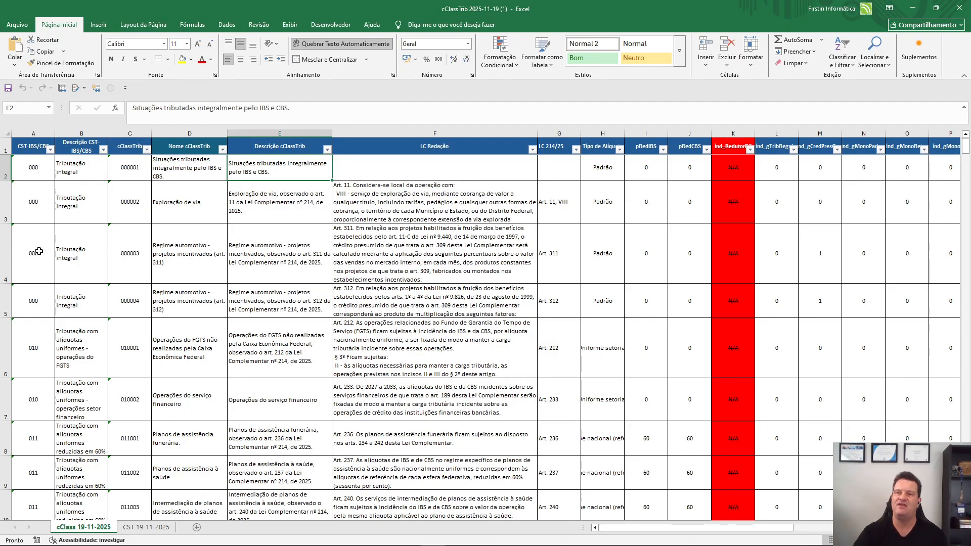
{"action": "left_click", "coordinate": [62, 253]}
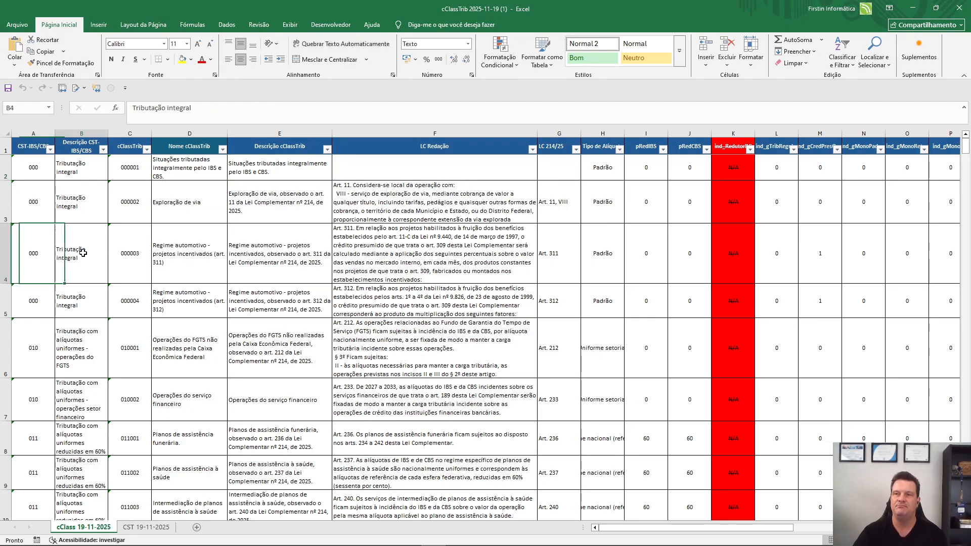
{"action": "left_click", "coordinate": [133, 253]}
{"action": "left_click", "coordinate": [256, 255]}
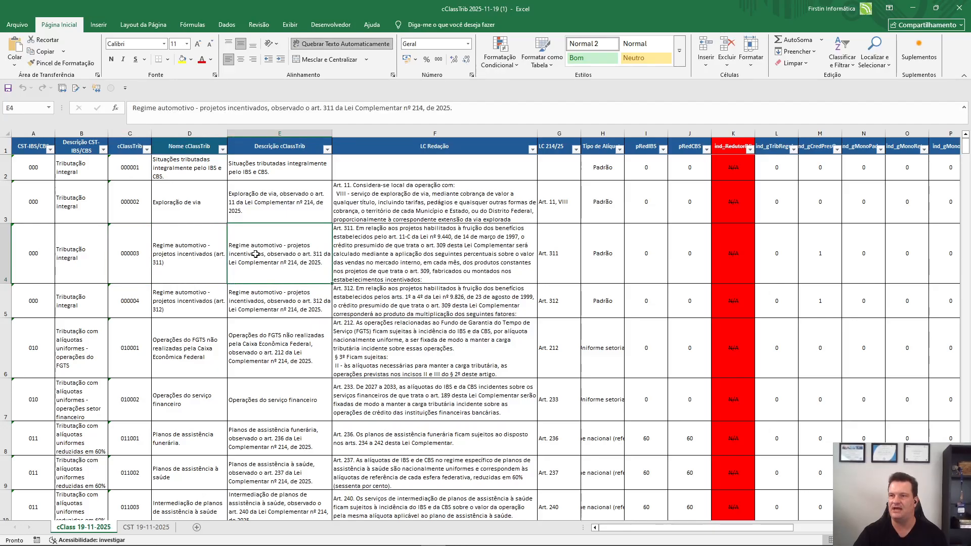
{"action": "left_click", "coordinate": [36, 254]}
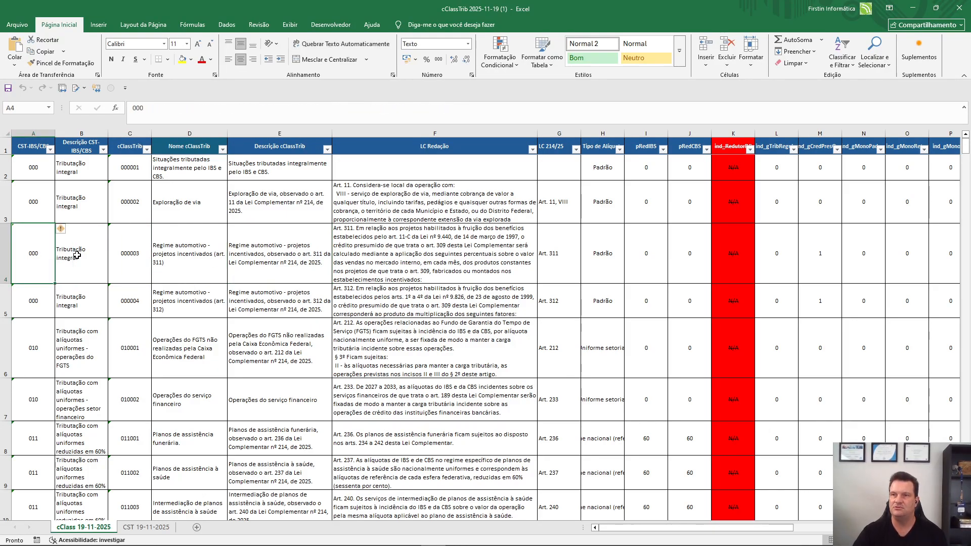
{"action": "left_click", "coordinate": [77, 254]}
{"action": "left_click", "coordinate": [128, 258]}
{"action": "left_click", "coordinate": [270, 257]}
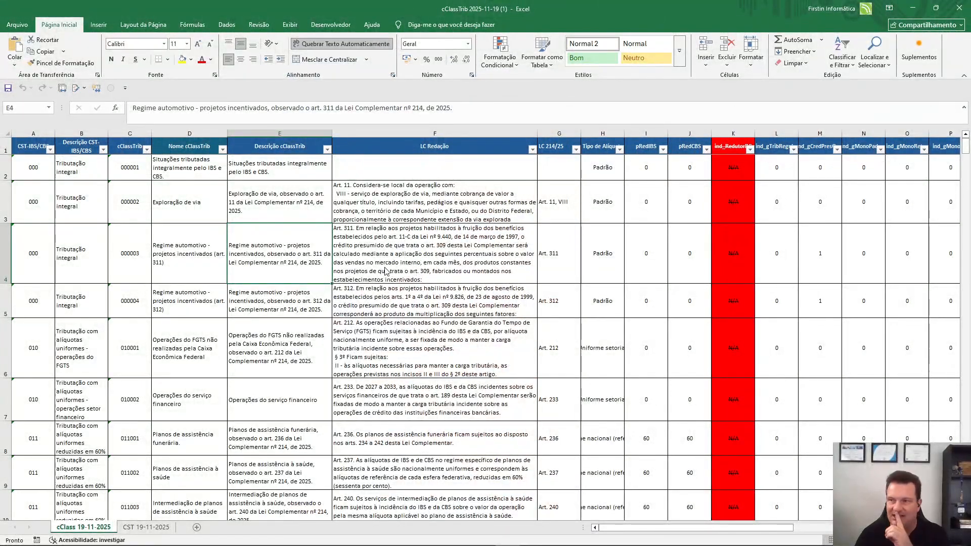
Review the rate type, reduction and indicator columns of classification 000003 up to indNFe, and return to its CST cell
{"action": "key", "text": "Right"}
{"action": "key", "text": "Right"}
{"action": "key", "text": "Right"}
{"action": "key", "text": "Right"}
{"action": "key", "text": "Right"}
{"action": "key", "text": "Right"}
{"action": "key", "text": "Right"}
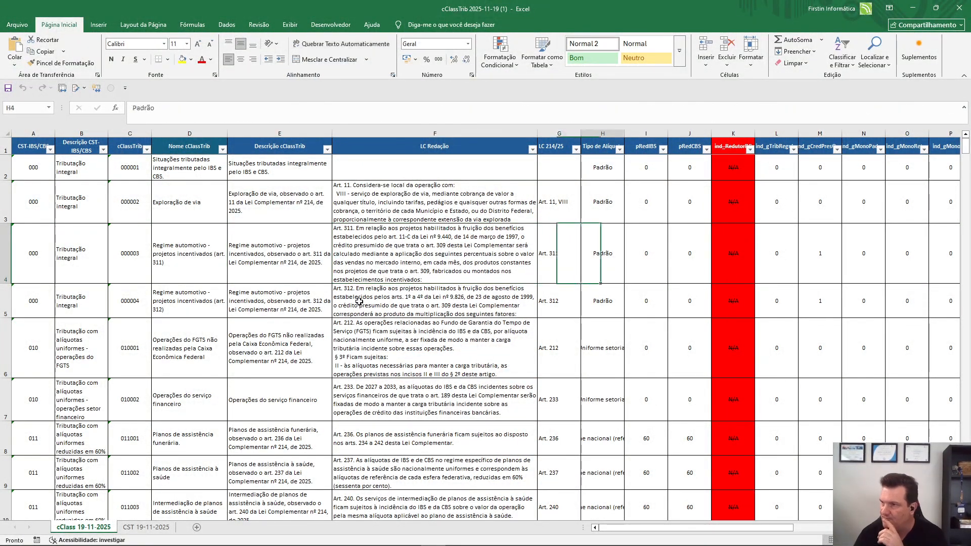
{"action": "key", "text": "Right"}
{"action": "key", "text": "Right"}
{"action": "key", "text": "Right"}
{"action": "key", "text": "Right"}
{"action": "key", "text": "Right"}
{"action": "key", "text": "Right"}
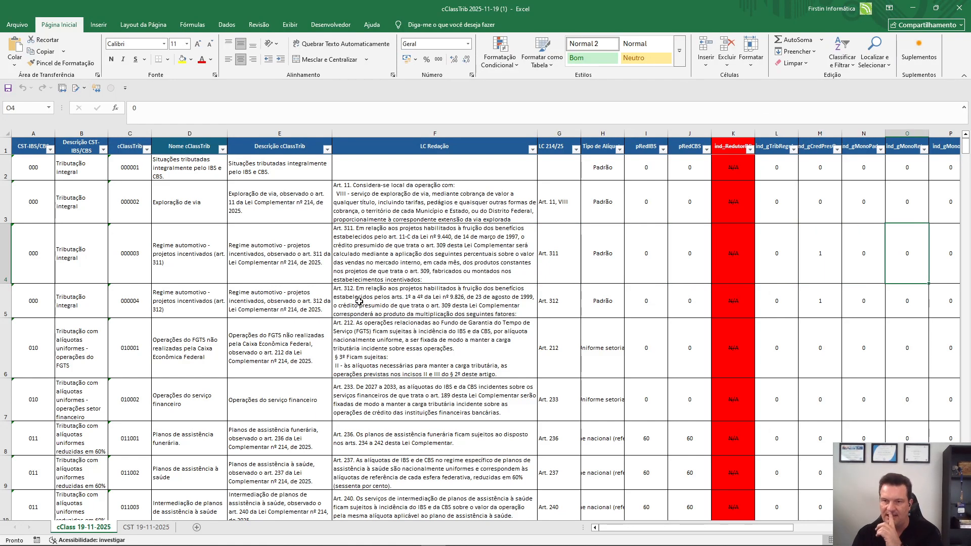
{"action": "key", "text": "Right"}
{"action": "key", "text": "Right"}
{"action": "key", "text": "Right"}
{"action": "key", "text": "Right"}
{"action": "key", "text": "Right"}
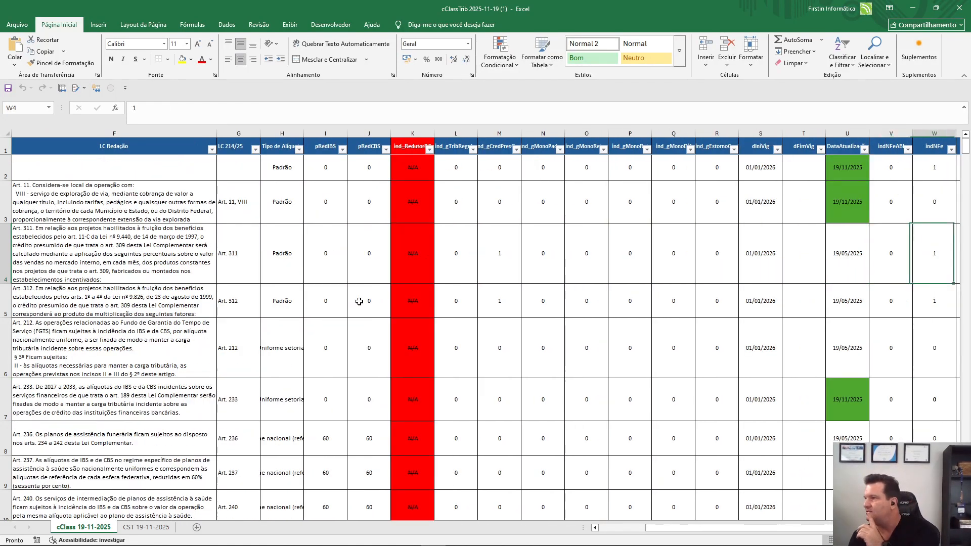
{"action": "key", "text": "Left"}
{"action": "key", "text": "Left"}
{"action": "key", "text": "Left"}
{"action": "key", "text": "Left"}
{"action": "key", "text": "Left"}
{"action": "key", "text": "Left"}
{"action": "key", "text": "Left"}
{"action": "key", "text": "Left"}
{"action": "key", "text": "Left"}
{"action": "key", "text": "Left"}
{"action": "key", "text": "Left"}
{"action": "key", "text": "Left"}
{"action": "key", "text": "Left"}
{"action": "key", "text": "Left"}
{"action": "key", "text": "Left"}
{"action": "key", "text": "Left"}
{"action": "key", "text": "Left"}
{"action": "key", "text": "Left"}
{"action": "key", "text": "Left"}
{"action": "key", "text": "Left"}
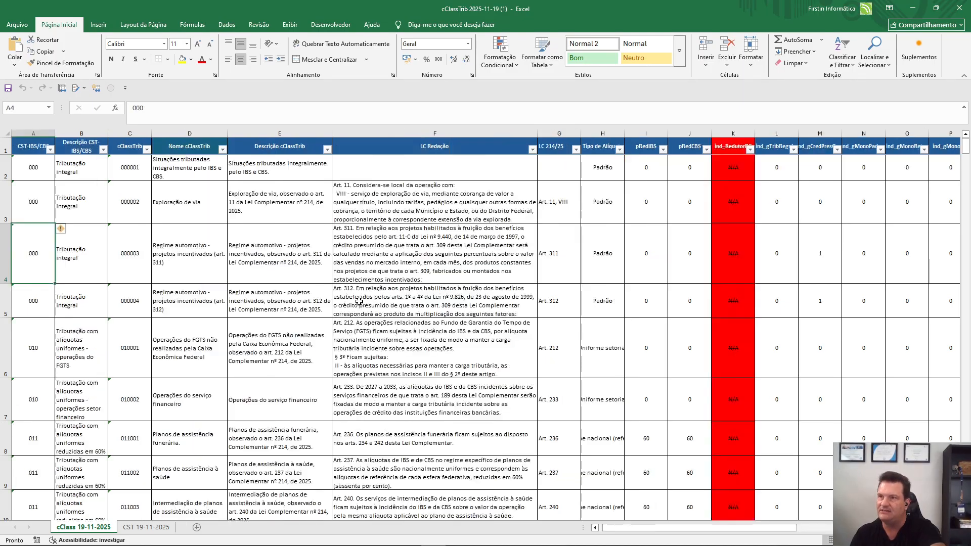
Examine all columns of the classification 000003 row, from the CST through the fiscal document indicators to ANEXO and Link
{"action": "key", "text": "Right"}
{"action": "key", "text": "Right"}
{"action": "key", "text": "Right"}
{"action": "key", "text": "Right"}
{"action": "key", "text": "Right"}
{"action": "key", "text": "Right"}
{"action": "key", "text": "Right"}
{"action": "key", "text": "Right"}
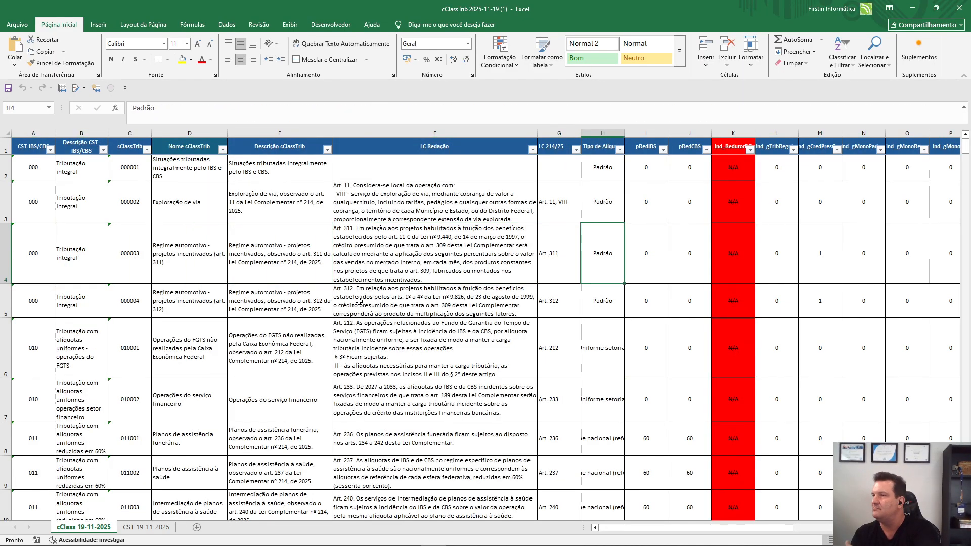
{"action": "key", "text": "Right"}
{"action": "key", "text": "Right"}
{"action": "key", "text": "Right"}
{"action": "key", "text": "Right"}
{"action": "key", "text": "Right"}
{"action": "key", "text": "Right"}
{"action": "key", "text": "Right"}
{"action": "key", "text": "Right"}
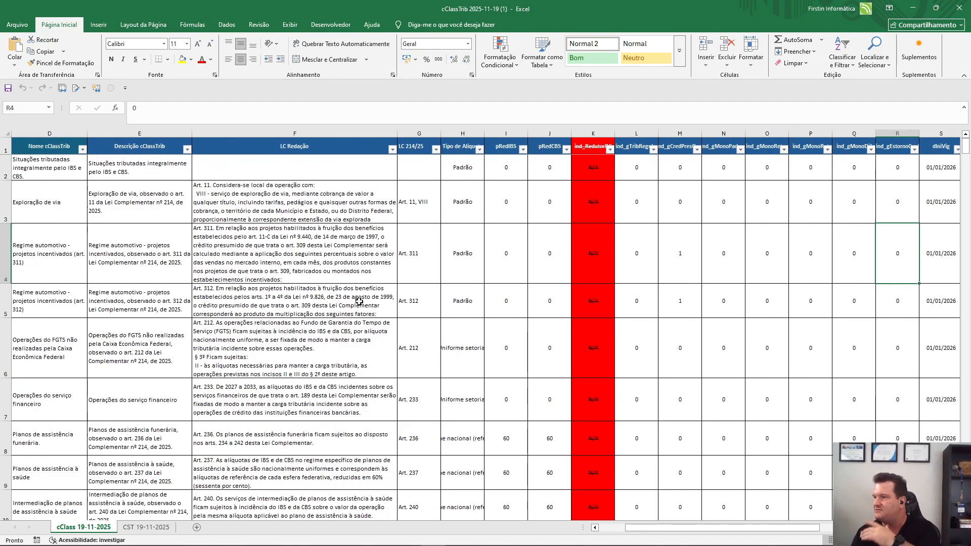
{"action": "key", "text": "Right"}
{"action": "key", "text": "Right"}
{"action": "key", "text": "Right"}
{"action": "key", "text": "Right"}
{"action": "key", "text": "Right"}
{"action": "key", "text": "Right"}
{"action": "key", "text": "Right"}
{"action": "key", "text": "Right"}
{"action": "key", "text": "Right"}
{"action": "key", "text": "Right"}
{"action": "key", "text": "Right"}
{"action": "key", "text": "Right"}
{"action": "key", "text": "Right"}
{"action": "key", "text": "Right"}
{"action": "key", "text": "Right"}
{"action": "key", "text": "Right"}
{"action": "key", "text": "Right"}
{"action": "key", "text": "Right"}
{"action": "key", "text": "Right"}
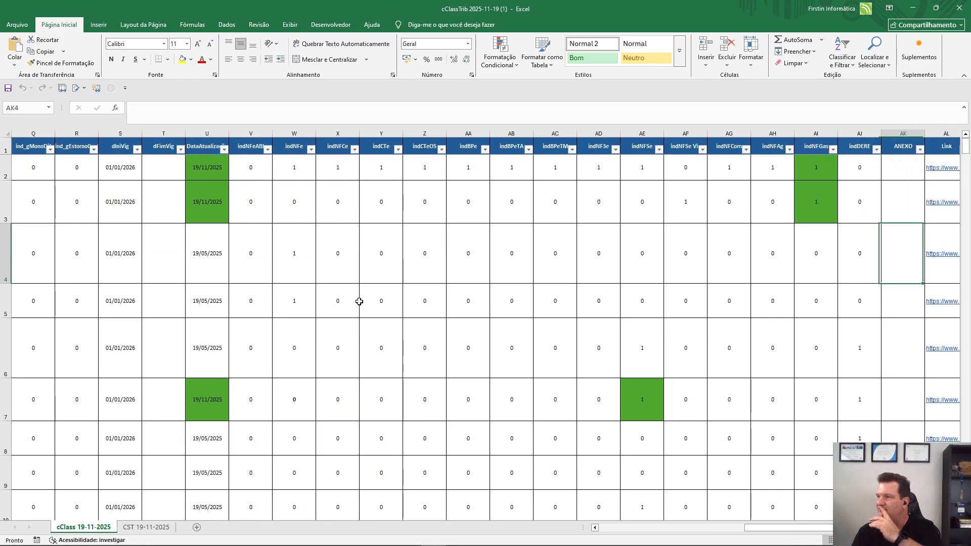
{"action": "key", "text": "Right"}
{"action": "key", "text": "Left"}
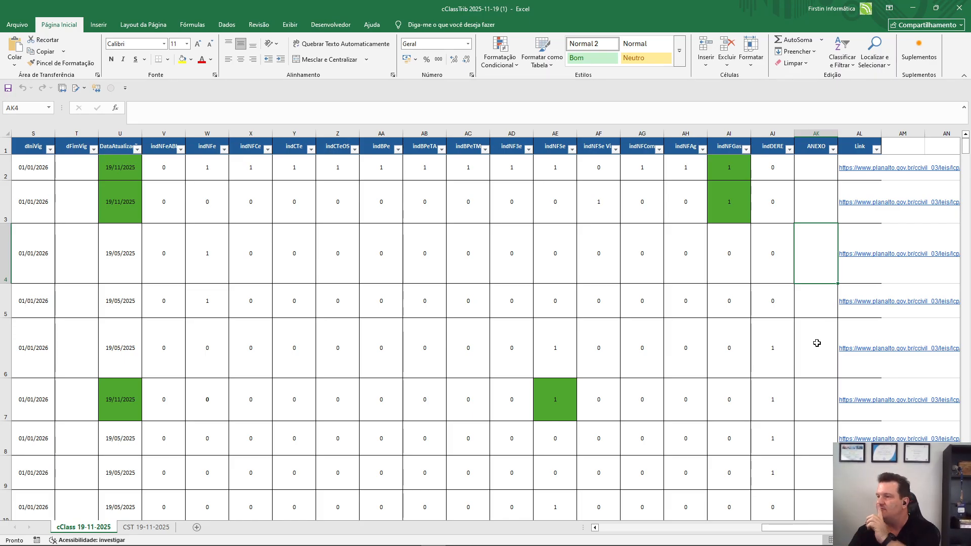
Look through the ANEXO column for the classification linked to annex 14 and select its cClassTrib code
{"action": "scroll", "coordinate": [817, 343], "scroll_direction": "down", "scroll_amount": 5}
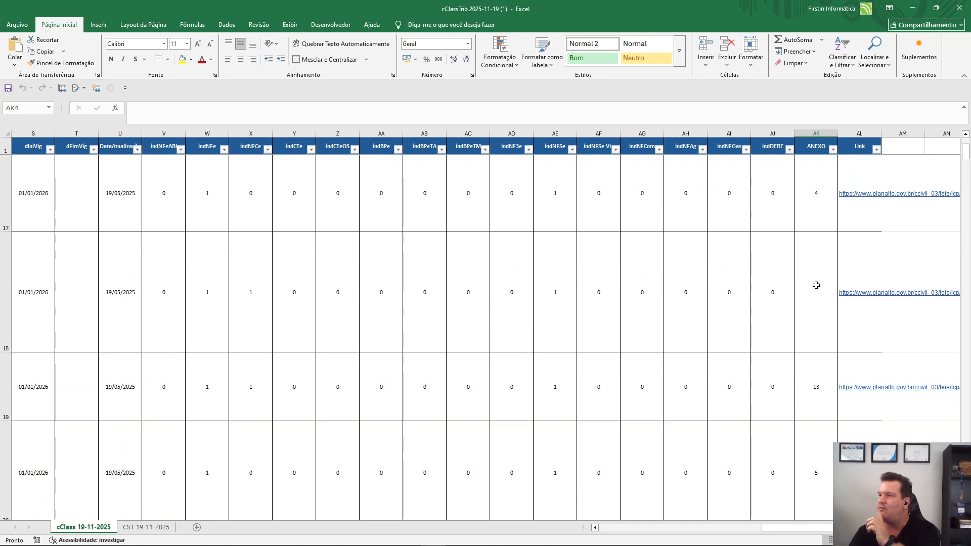
{"action": "scroll", "coordinate": [824, 394], "scroll_direction": "down", "scroll_amount": 2}
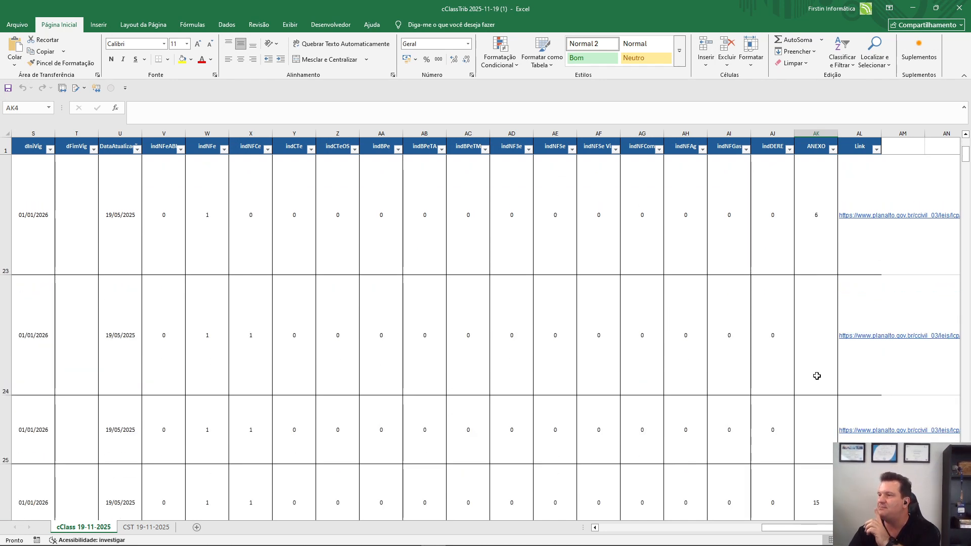
{"action": "scroll", "coordinate": [816, 375], "scroll_direction": "up", "scroll_amount": 1}
{"action": "left_click", "coordinate": [824, 312]}
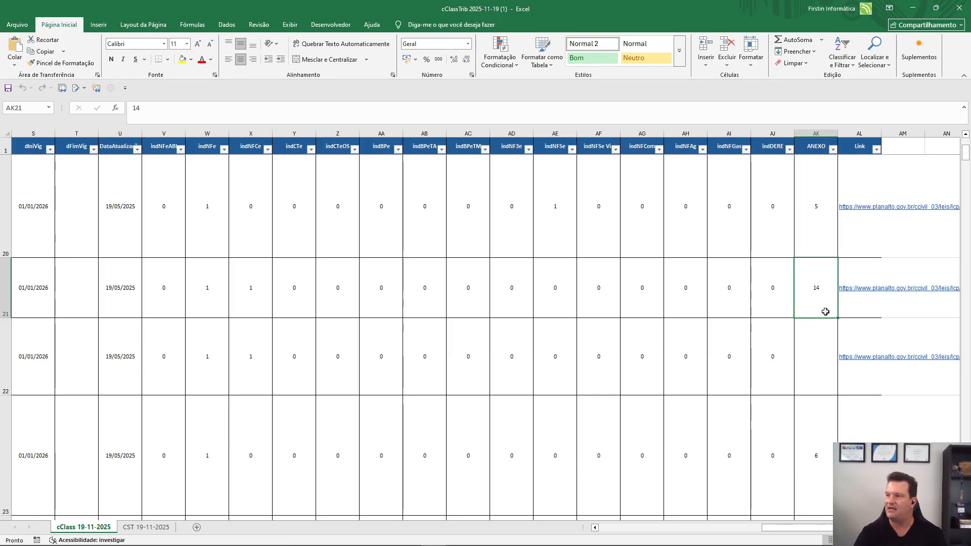
{"action": "key", "text": "Home"}
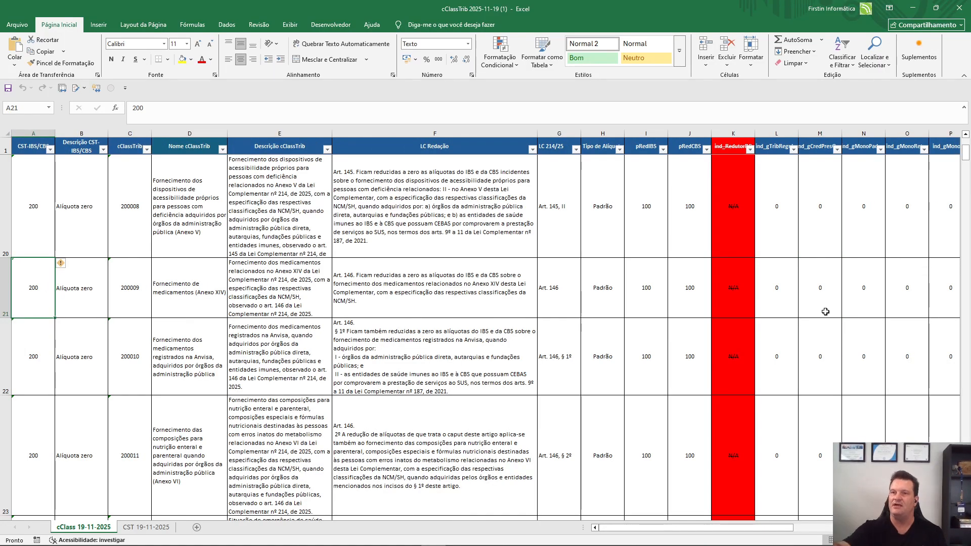
{"action": "left_click", "coordinate": [116, 286]}
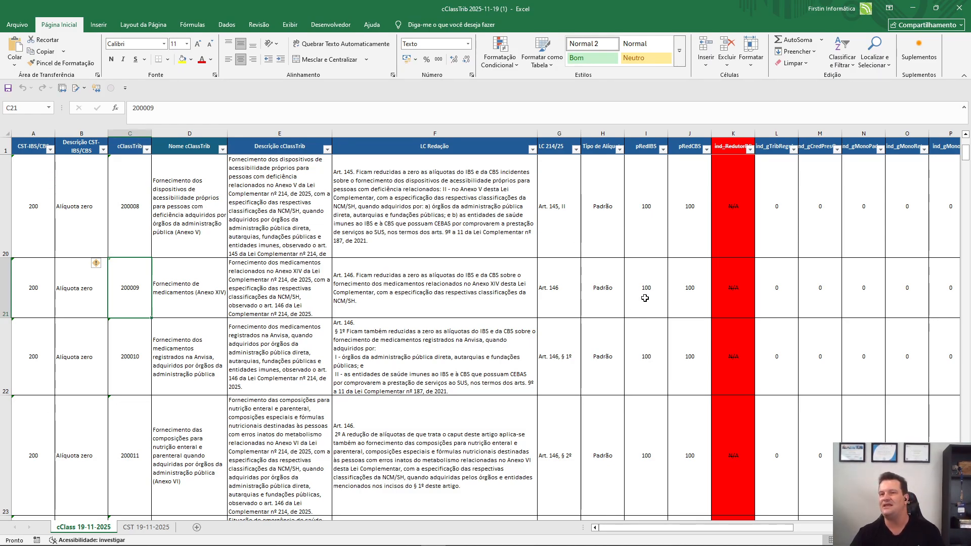
Examine the pRedIBS and pRedCBS reduction percentages of classification 200009, Fornecimento de medicamentos
{"action": "key", "text": "Right"}
{"action": "key", "text": "Right"}
{"action": "key", "text": "Right"}
{"action": "key", "text": "Right"}
{"action": "key", "text": "Right"}
{"action": "key", "text": "Right"}
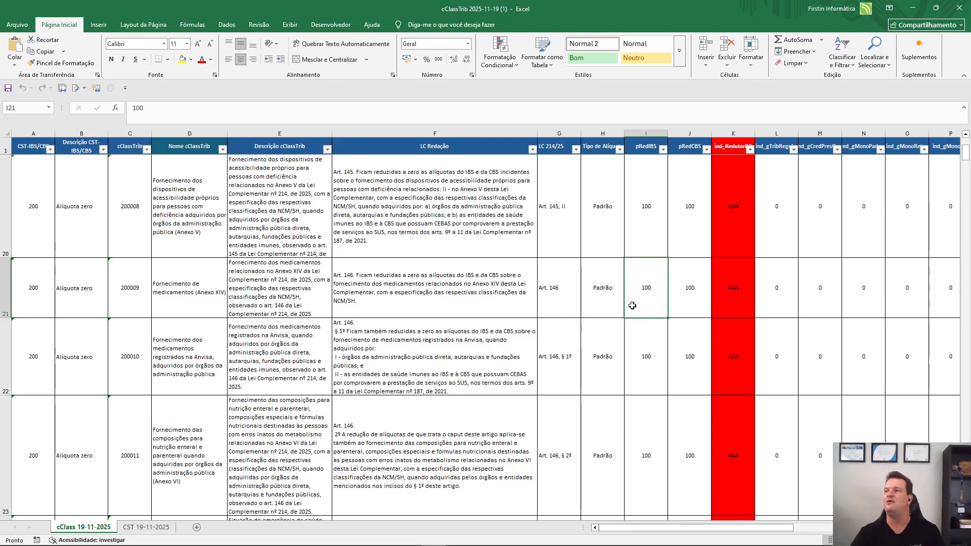
{"action": "left_click", "coordinate": [692, 304]}
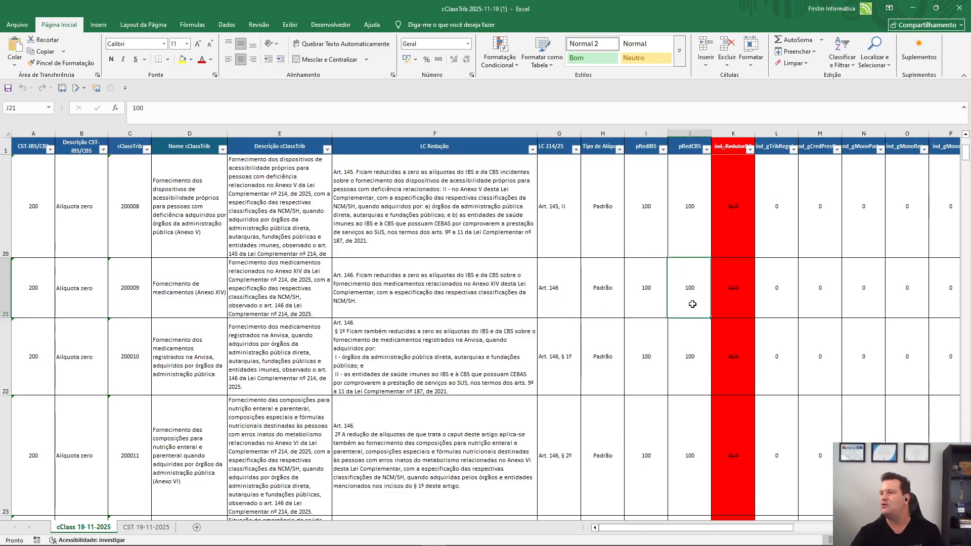
{"action": "left_click", "coordinate": [652, 299]}
{"action": "left_click", "coordinate": [686, 300]}
{"action": "left_click", "coordinate": [640, 300]}
{"action": "left_click", "coordinate": [674, 296]}
{"action": "left_click", "coordinate": [648, 296]}
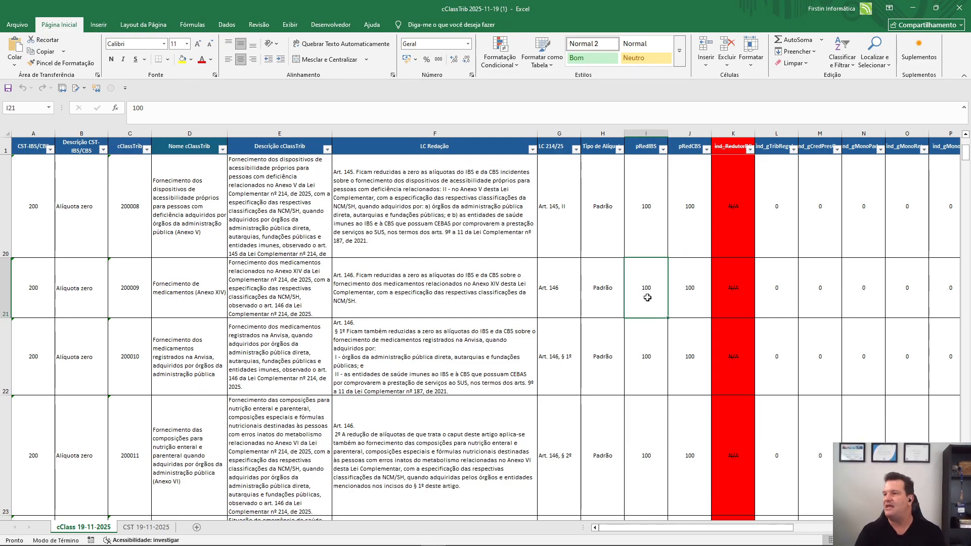
Examine the validity dates, fiscal document indicators and ANEXO value in the classification 200009 row
{"action": "key", "text": "Right"}
{"action": "key", "text": "Right"}
{"action": "key", "text": "Right"}
{"action": "key", "text": "Right"}
{"action": "key", "text": "Right"}
{"action": "key", "text": "Right"}
{"action": "key", "text": "Right"}
{"action": "key", "text": "Right"}
{"action": "key", "text": "Right"}
{"action": "key", "text": "Right"}
{"action": "key", "text": "Right"}
{"action": "key", "text": "Right"}
{"action": "key", "text": "Right"}
{"action": "key", "text": "Right"}
{"action": "key", "text": "Right"}
{"action": "key", "text": "Right"}
{"action": "key", "text": "Right"}
{"action": "key", "text": "Right"}
{"action": "key", "text": "Right"}
{"action": "key", "text": "Right"}
{"action": "key", "text": "Right"}
{"action": "key", "text": "Right"}
{"action": "key", "text": "Right"}
{"action": "key", "text": "Right"}
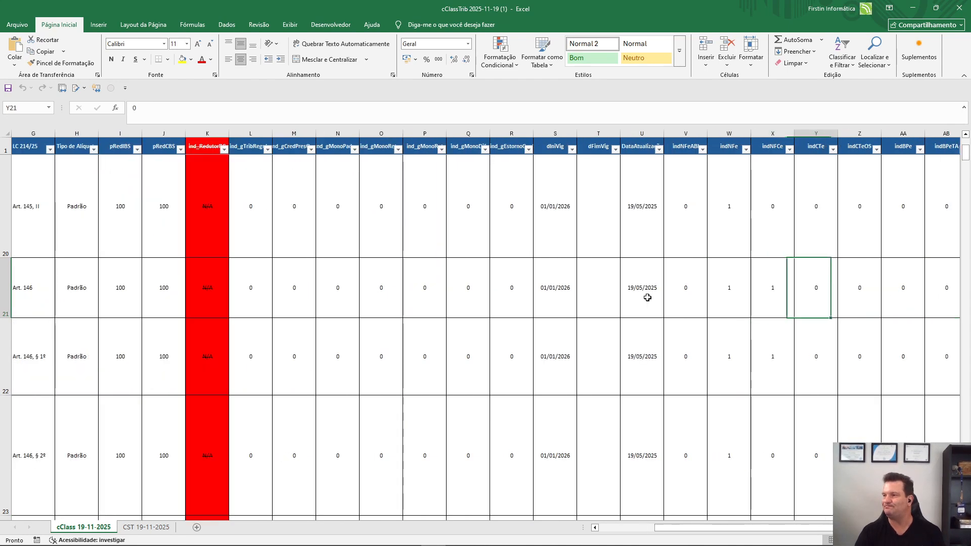
{"action": "key", "text": "Right"}
{"action": "key", "text": "Right"}
{"action": "key", "text": "Right"}
{"action": "key", "text": "Right"}
{"action": "key", "text": "Right"}
{"action": "key", "text": "Right"}
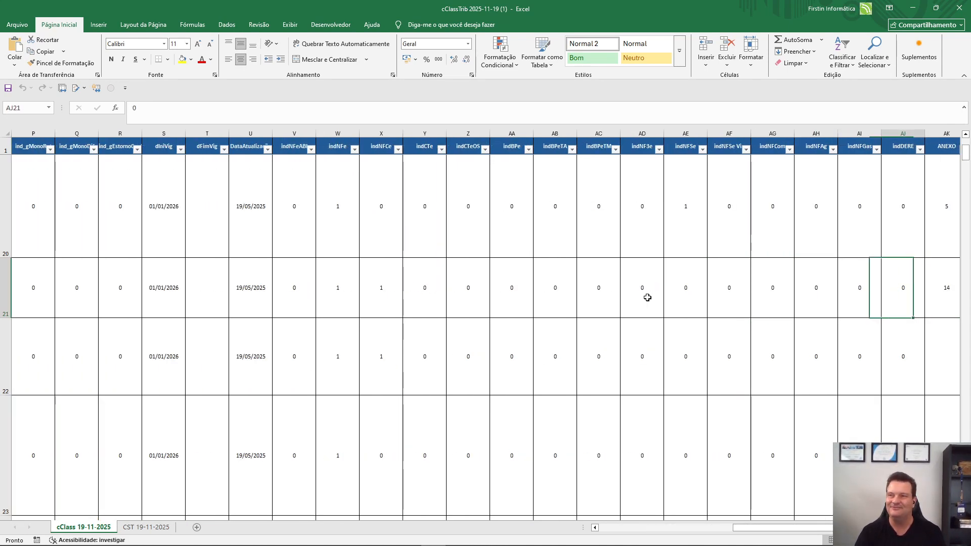
{"action": "key", "text": "Left"}
{"action": "key", "text": "Left"}
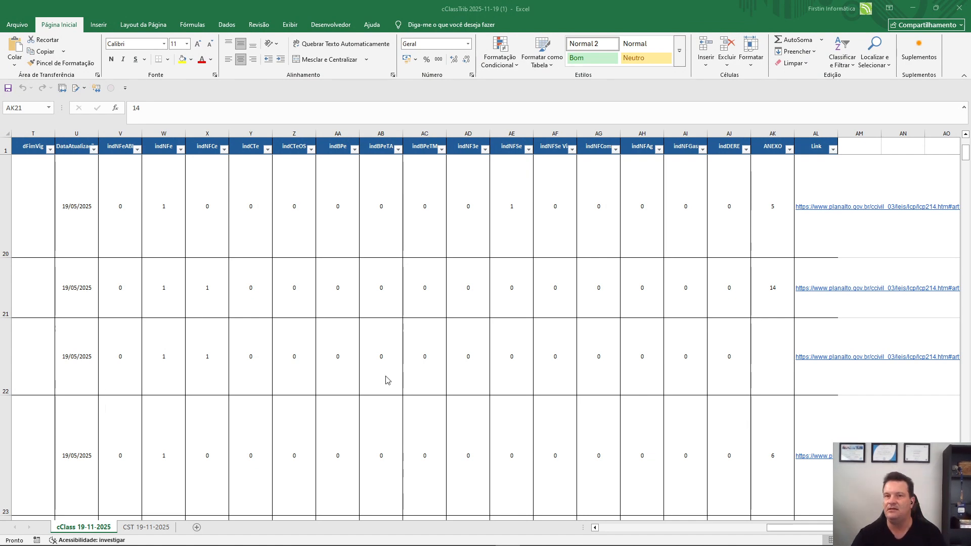
Return to the cClassTrib code 200009 and switch to the IBS/CBS CST register in ManagerPlus
{"action": "key", "text": "Home"}
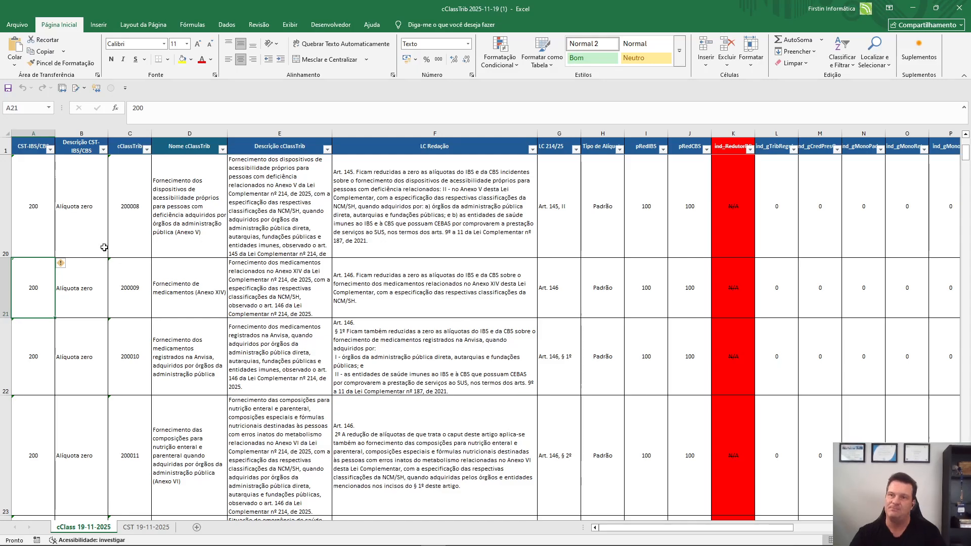
{"action": "left_click", "coordinate": [123, 283]}
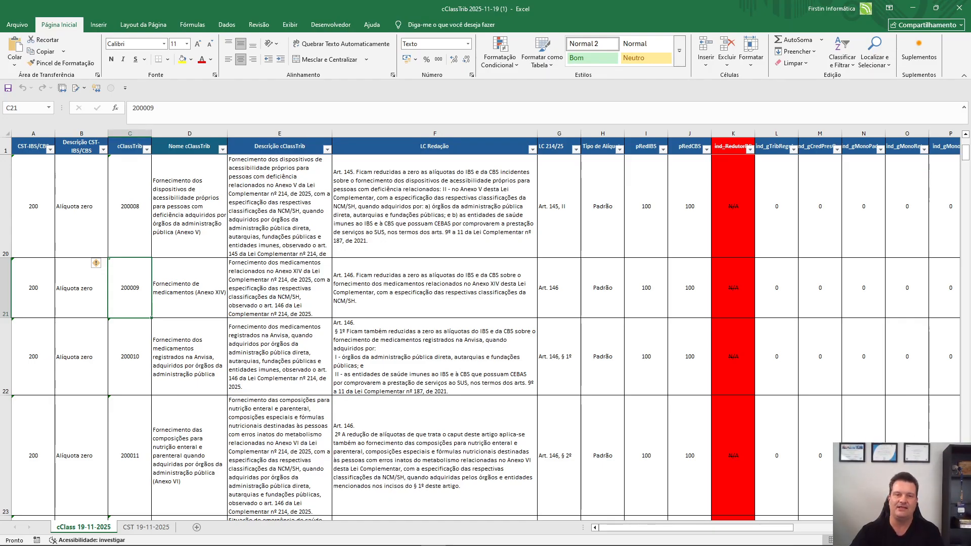
{"action": "key", "text": "alt+Tab"}
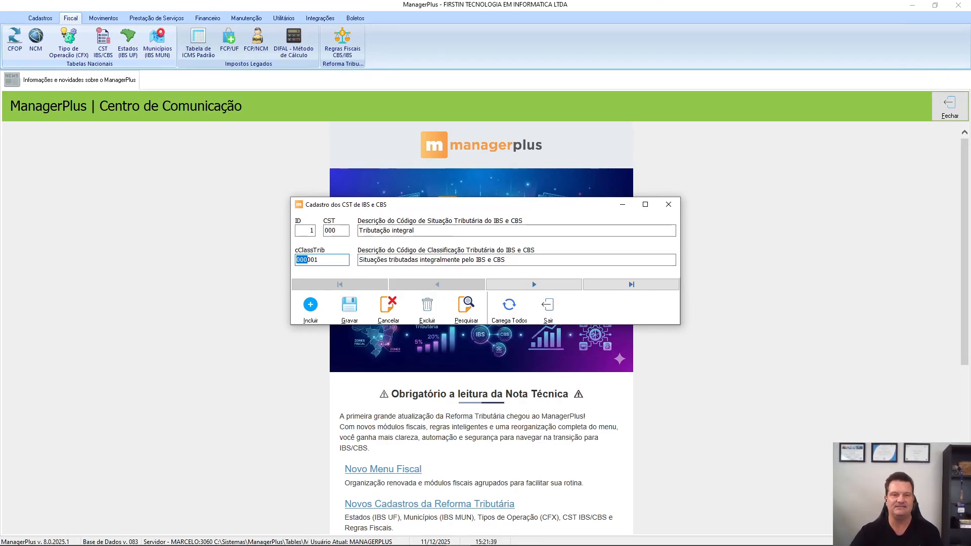
{"action": "key", "text": "alt+Tab"}
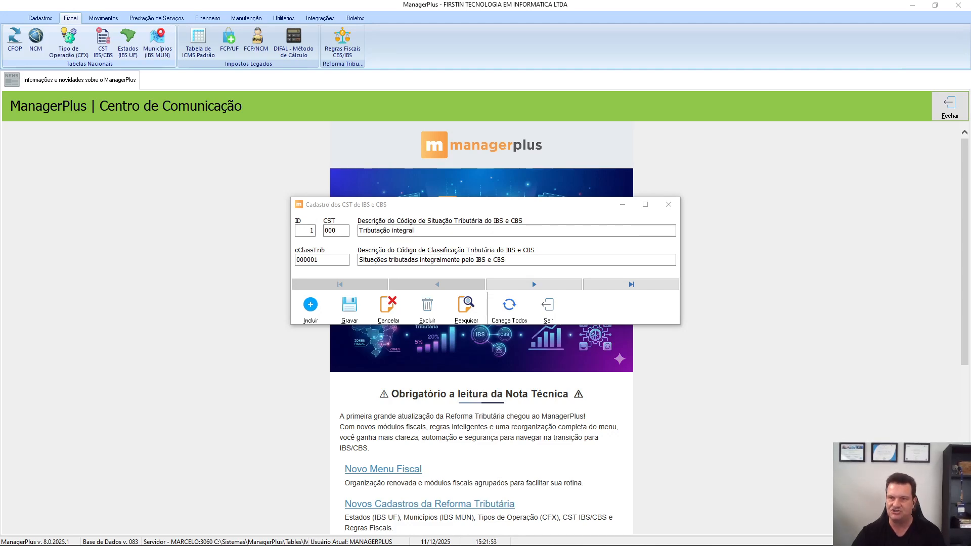
Switch to the Portal da Conformidade Fácil in the browser, open the Tabela Classificação Tributária and view its list of CST codes
{"action": "key", "text": "alt+Tab"}
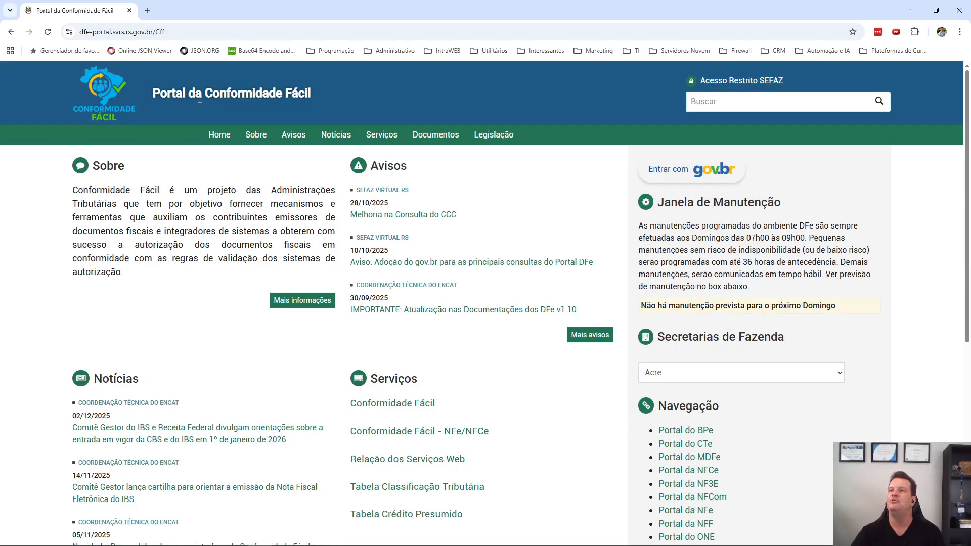
{"action": "left_click", "coordinate": [205, 32]}
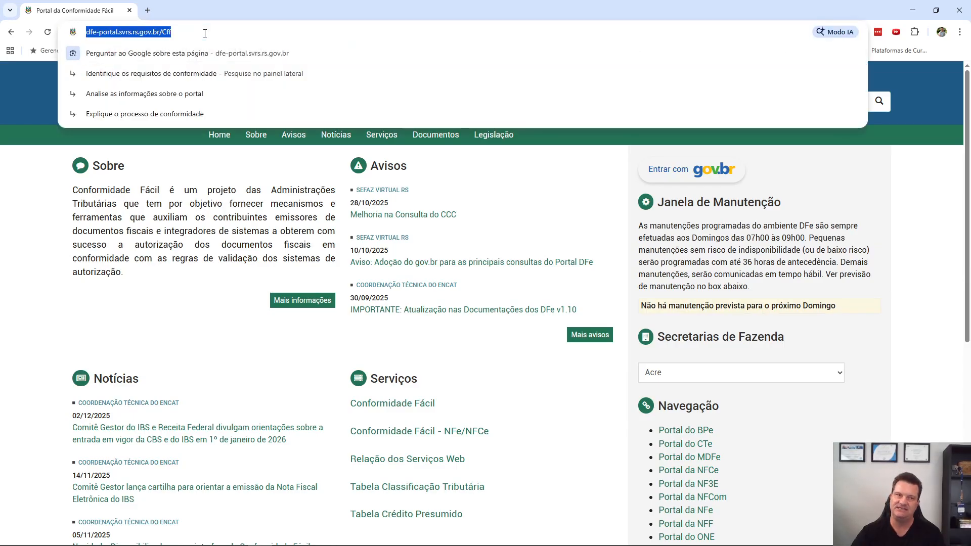
{"action": "left_click", "coordinate": [214, 309]}
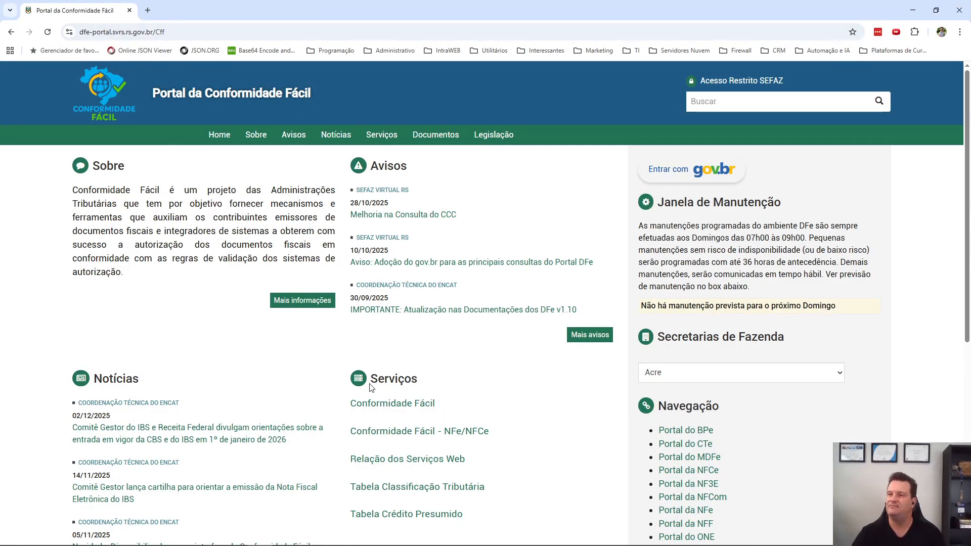
{"action": "scroll", "coordinate": [367, 380], "scroll_direction": "down", "scroll_amount": 3}
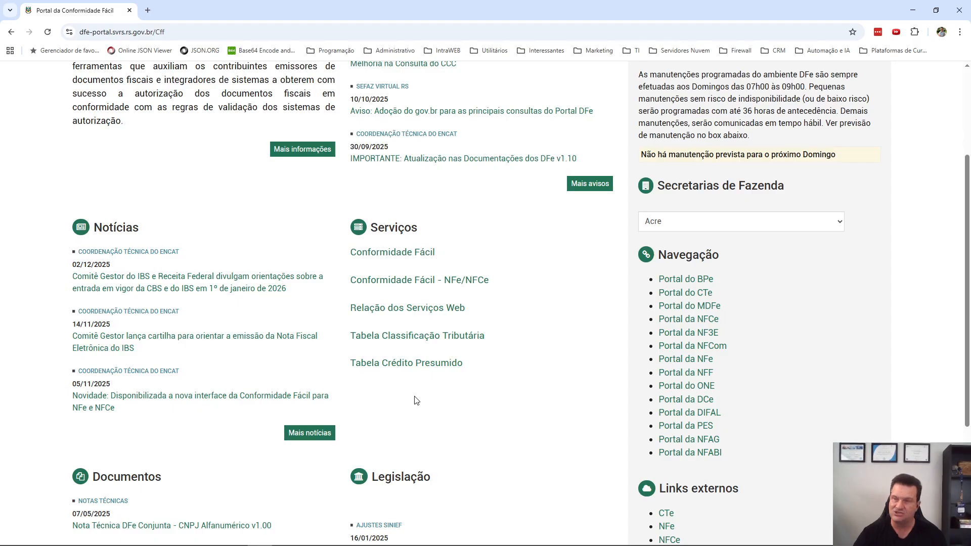
{"action": "left_click", "coordinate": [411, 340]}
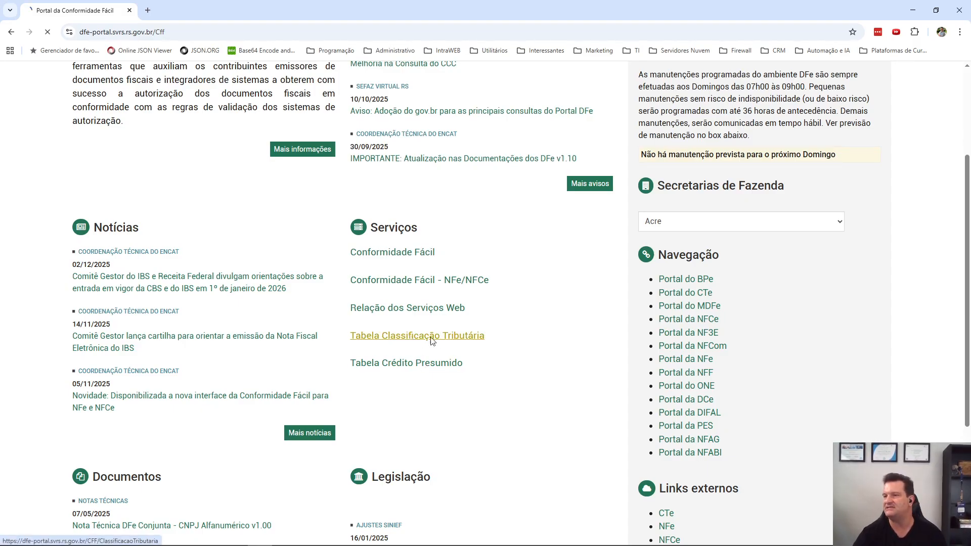
{"action": "scroll", "coordinate": [342, 368], "scroll_direction": "down", "scroll_amount": 5}
{"action": "scroll", "coordinate": [341, 377], "scroll_direction": "down", "scroll_amount": 2}
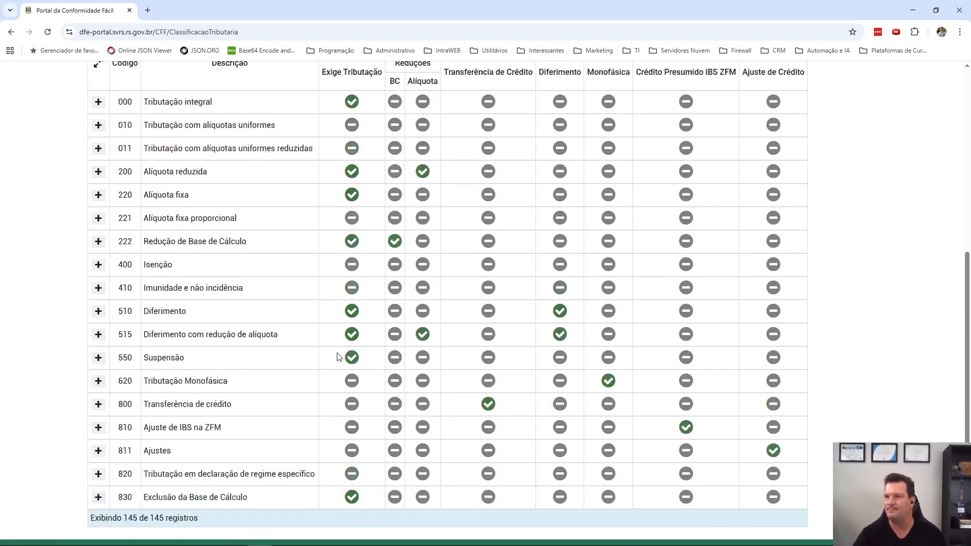
Review the indicators of the CST codes in the Classificação Tributária table, and close the browser to return to ManagerPlus
{"action": "scroll", "coordinate": [337, 364], "scroll_direction": "up", "scroll_amount": 6}
{"action": "scroll", "coordinate": [338, 359], "scroll_direction": "down", "scroll_amount": 7}
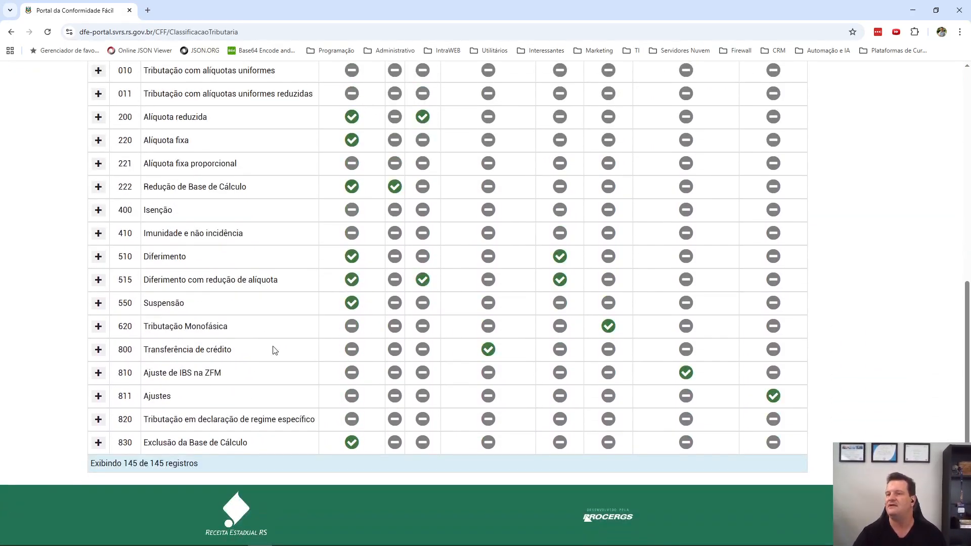
{"action": "scroll", "coordinate": [314, 380], "scroll_direction": "up", "scroll_amount": 5}
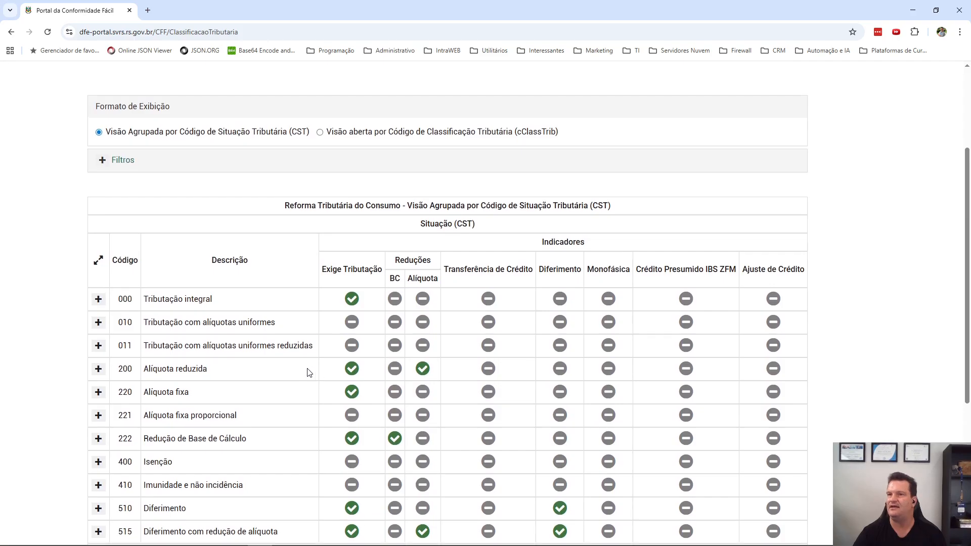
{"action": "scroll", "coordinate": [531, 424], "scroll_direction": "down", "scroll_amount": 2}
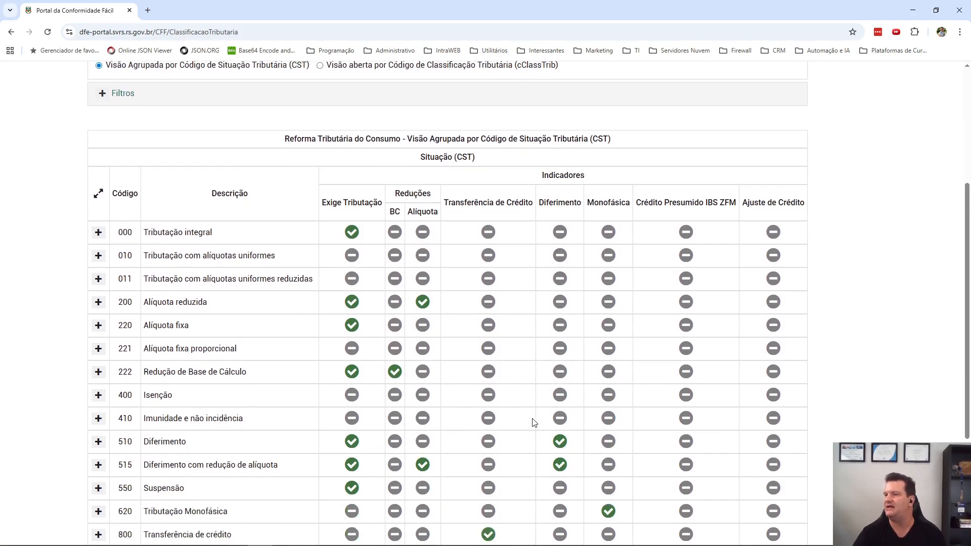
{"action": "scroll", "coordinate": [528, 425], "scroll_direction": "up", "scroll_amount": 5}
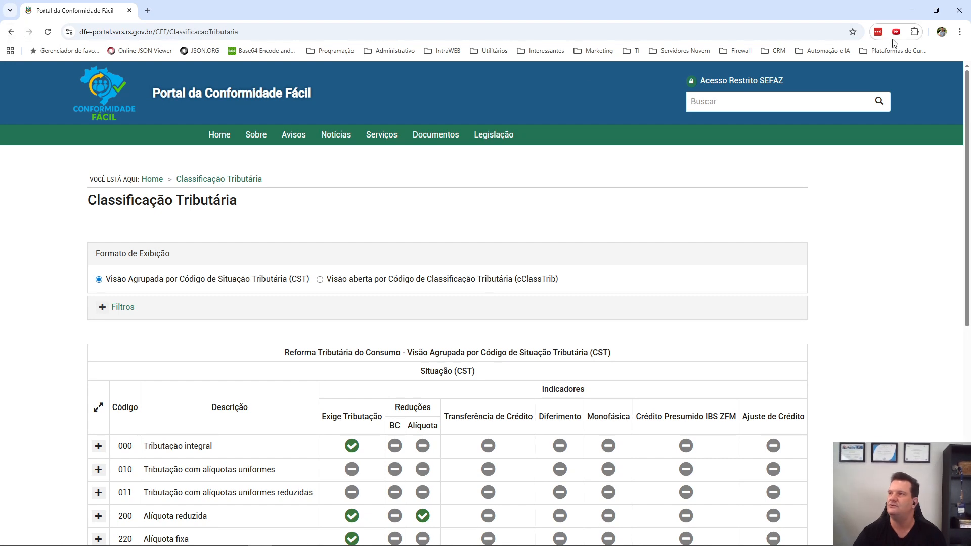
{"action": "left_click", "coordinate": [964, 6]}
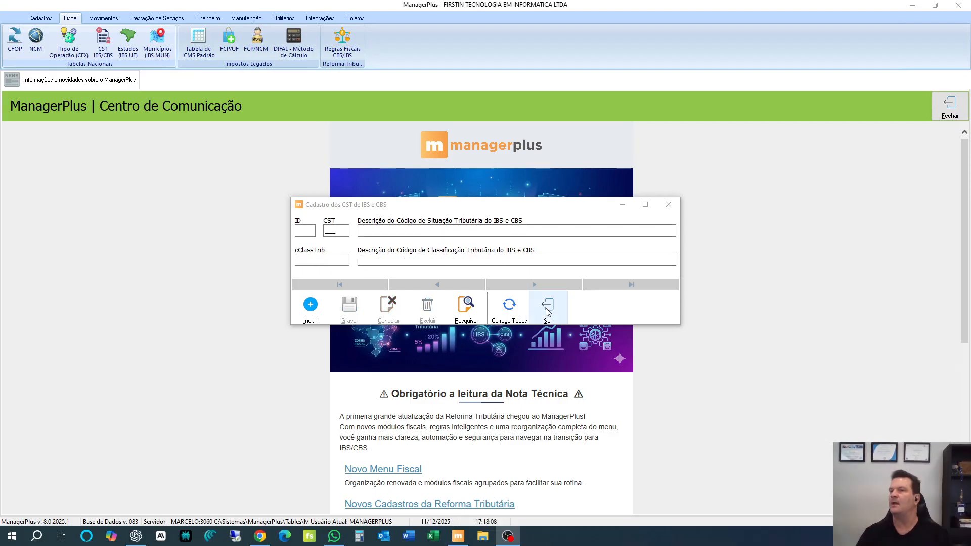
Close the IBS/CBS CST register and open the Regras Fiscais CBS/IBS register
{"action": "left_click", "coordinate": [546, 308]}
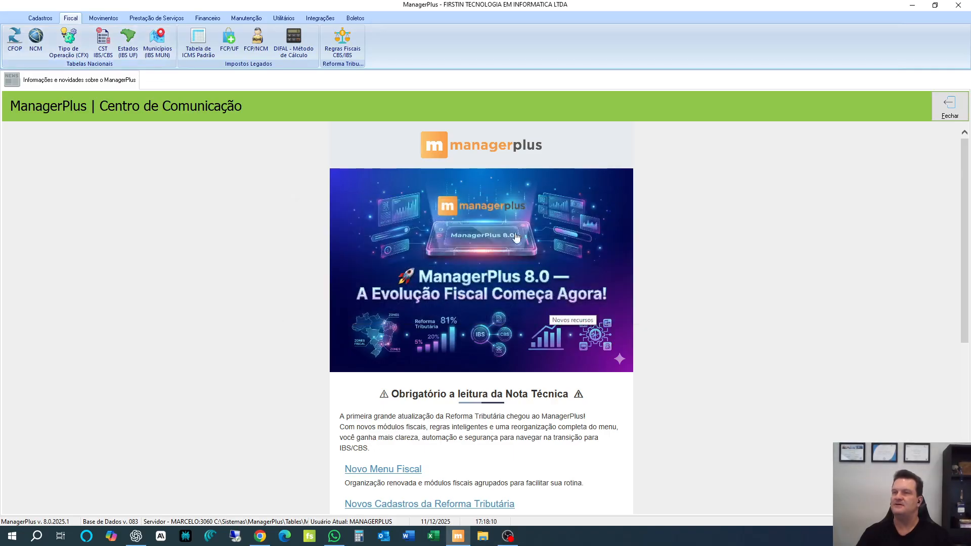
{"action": "left_click", "coordinate": [342, 43]}
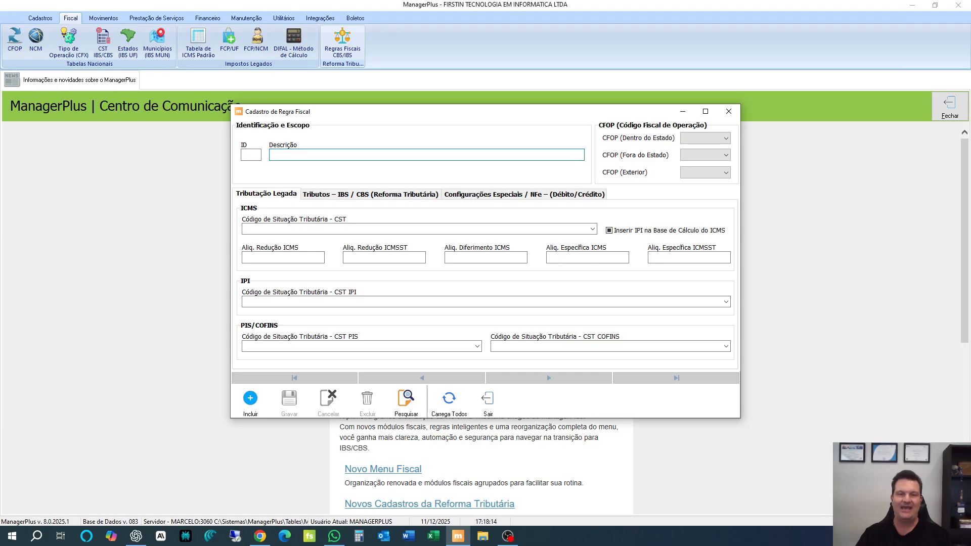
{"action": "key", "text": "alt+Tab"}
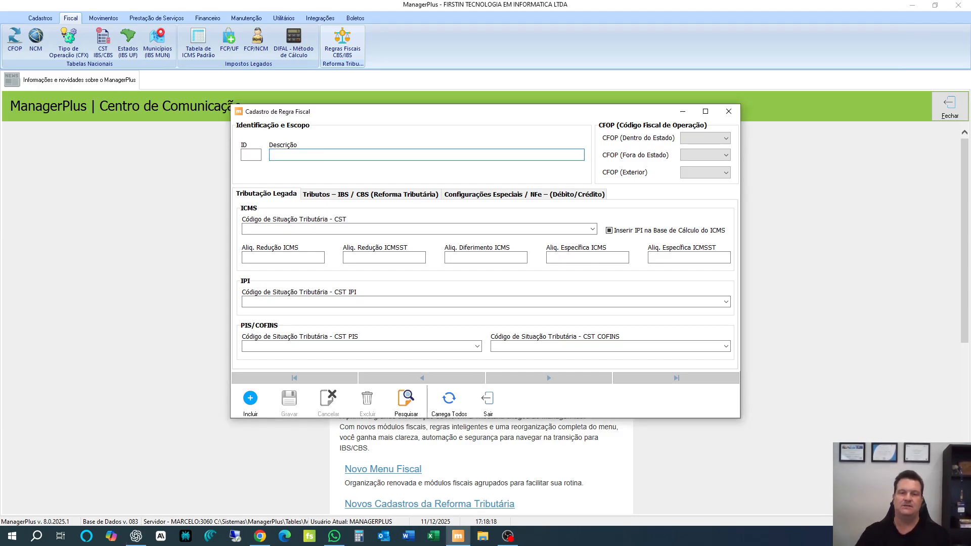
{"action": "key", "text": "alt+Tab"}
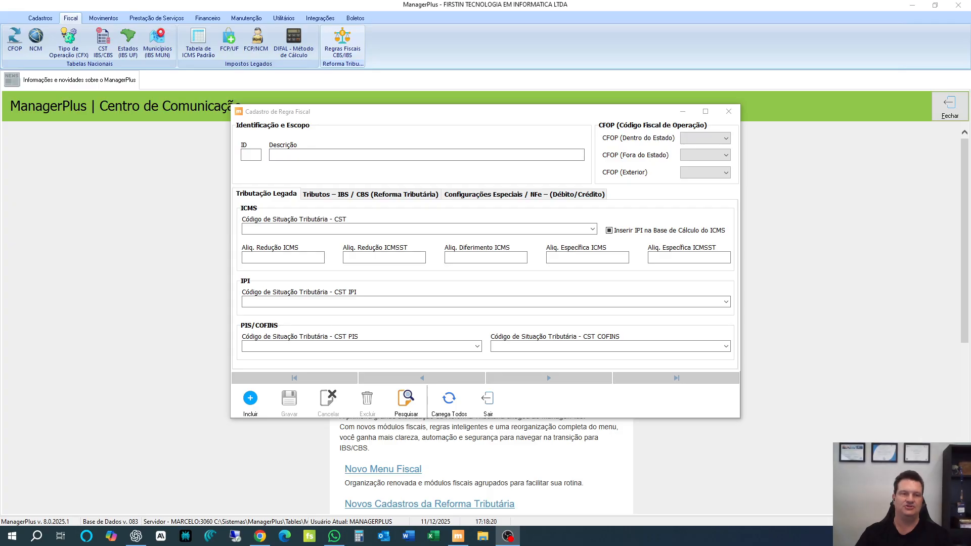
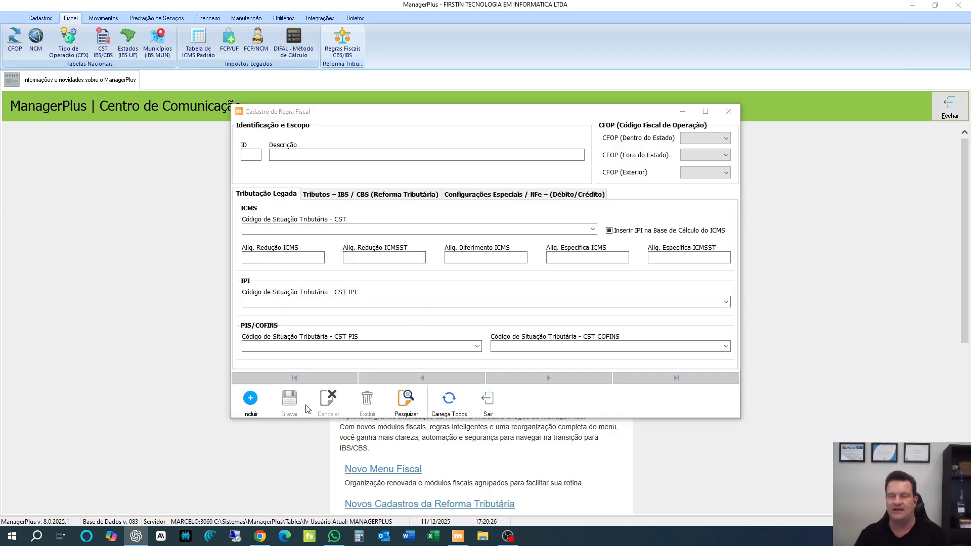
List the registered fiscal rules and load the rule "Venda com tributação integral"
{"action": "left_click", "coordinate": [406, 402]}
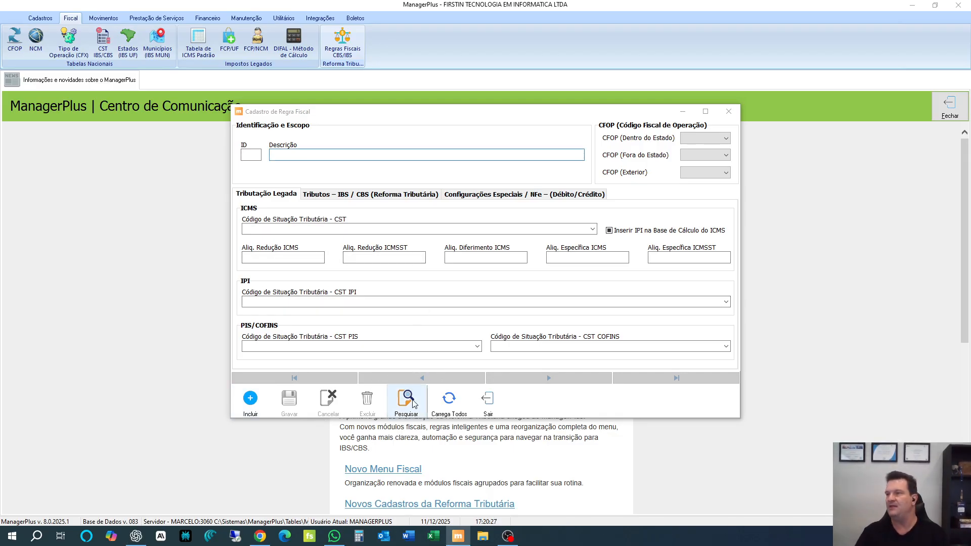
{"action": "left_click", "coordinate": [922, 36]}
{"action": "double_click", "coordinate": [71, 80]}
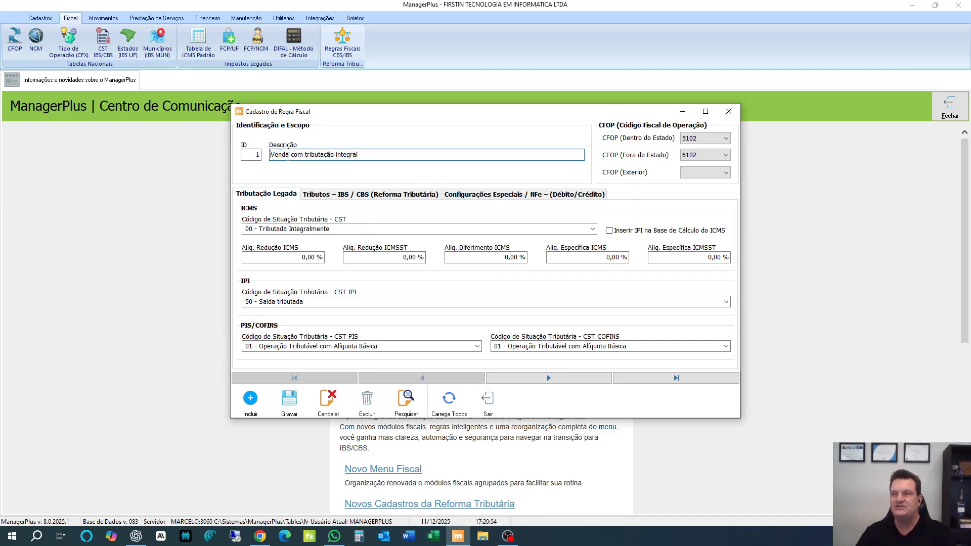
Examine the description of the fiscal rule, highlighting the full text and the word "Venda"
{"action": "left_click_drag", "start_coordinate": [369, 156], "coordinate": [270, 155]}
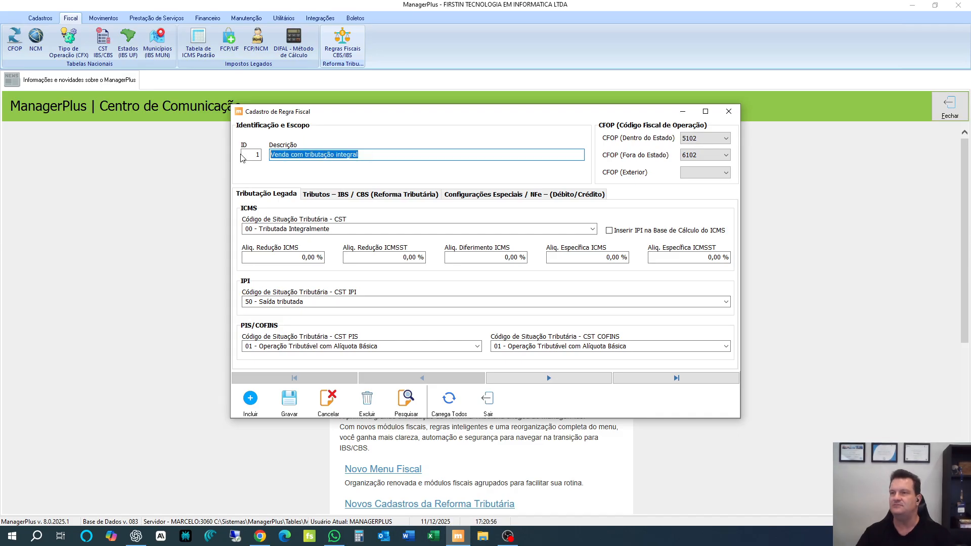
{"action": "left_click", "coordinate": [340, 156]}
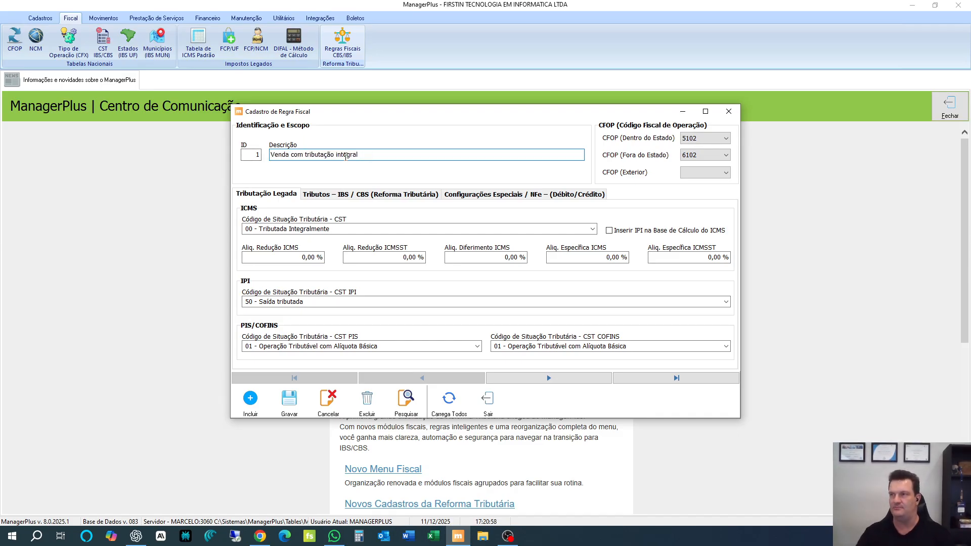
{"action": "left_click_drag", "start_coordinate": [359, 158], "coordinate": [270, 155]}
{"action": "left_click", "coordinate": [367, 159]}
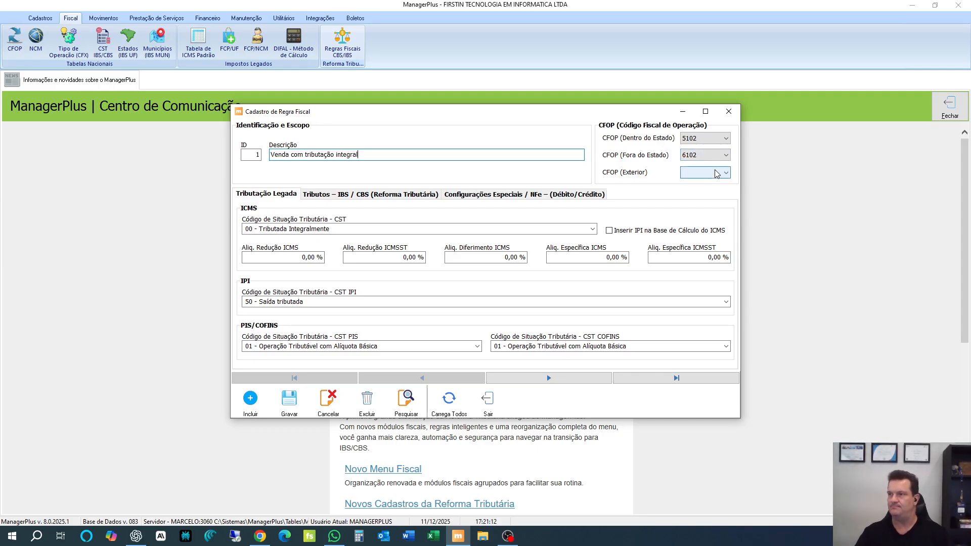
{"action": "left_click_drag", "start_coordinate": [271, 156], "coordinate": [287, 157]}
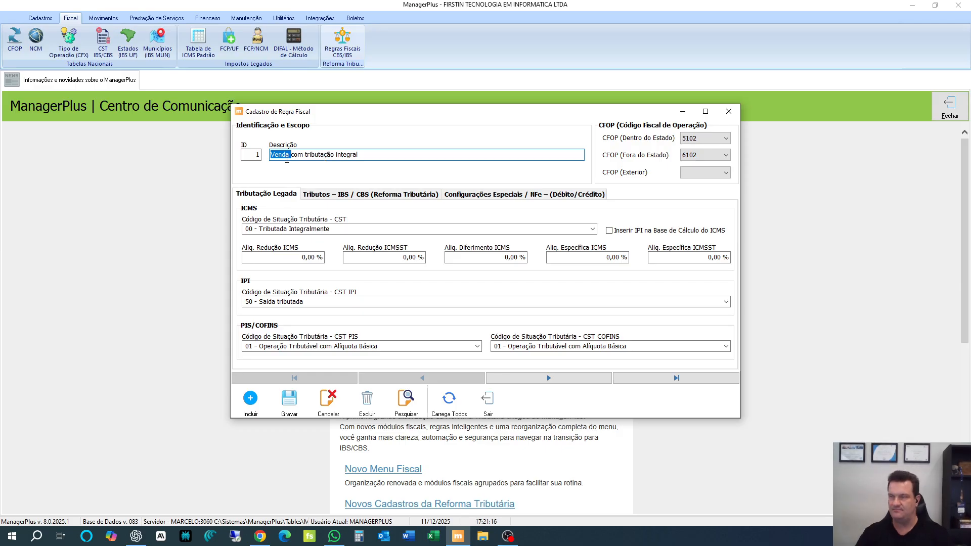
Look through the CFOP codes available for Dentro do Estado and Fora do Estado without changing the rule's selections
{"action": "left_click", "coordinate": [727, 139]}
{"action": "left_click_drag", "start_coordinate": [727, 191], "coordinate": [729, 147]}
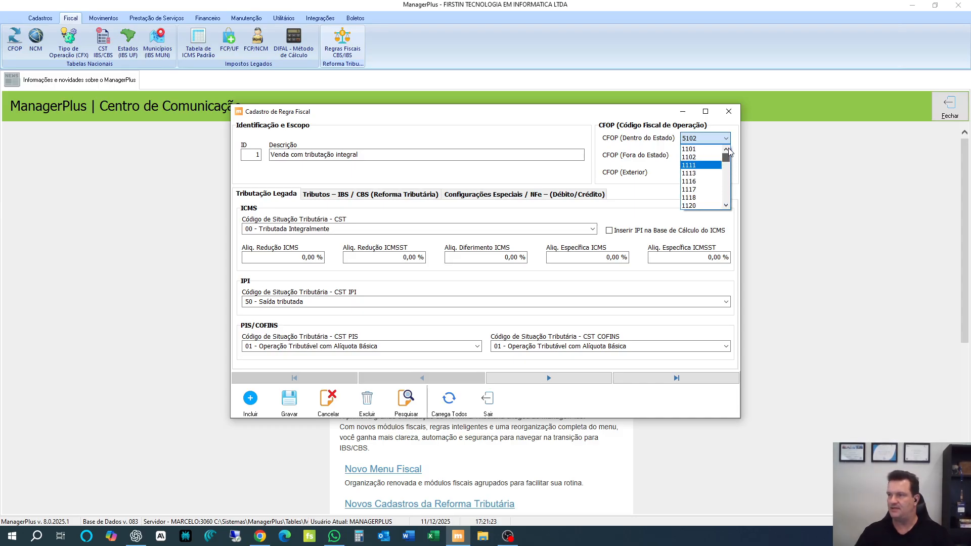
{"action": "left_click", "coordinate": [657, 122]}
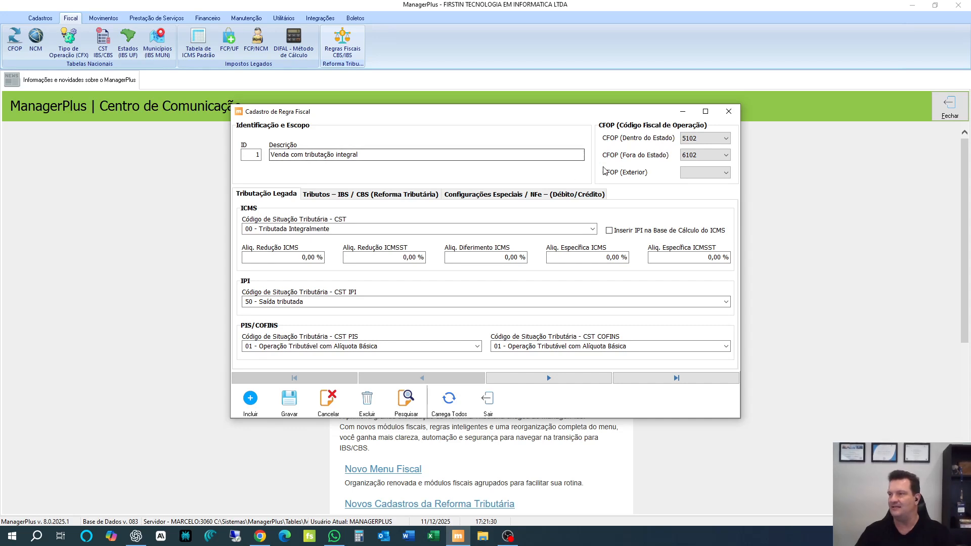
{"action": "left_click", "coordinate": [685, 156]}
{"action": "scroll", "coordinate": [698, 192], "scroll_direction": "up", "scroll_amount": 10}
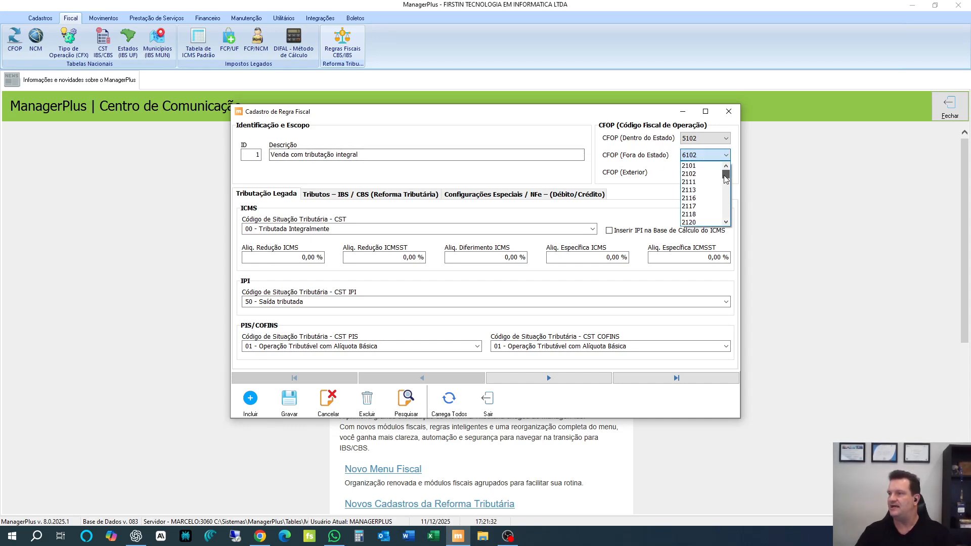
{"action": "left_click", "coordinate": [643, 156]}
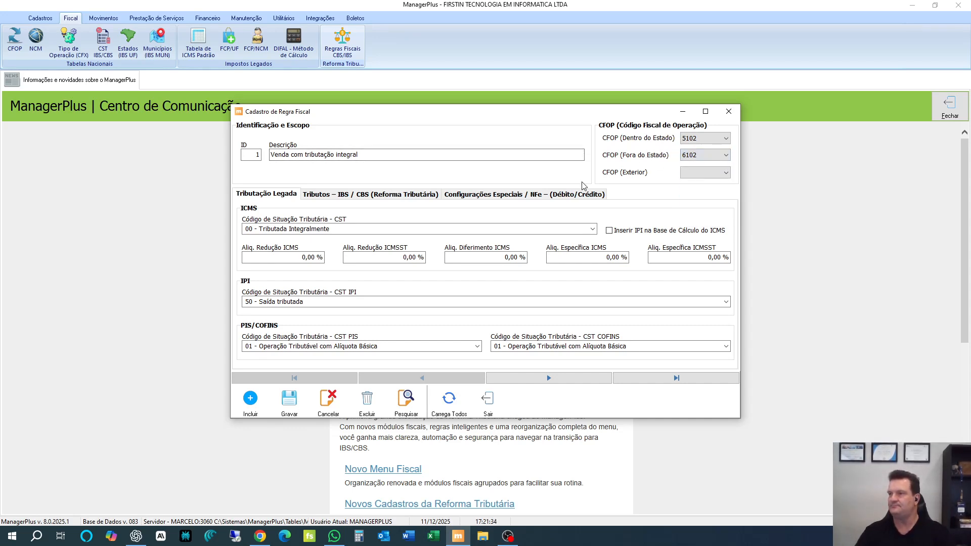
Look through the CFOP codes available for Exterior, leaving that field empty
{"action": "left_click", "coordinate": [713, 173]}
{"action": "scroll", "coordinate": [724, 194], "scroll_direction": "down", "scroll_amount": 10}
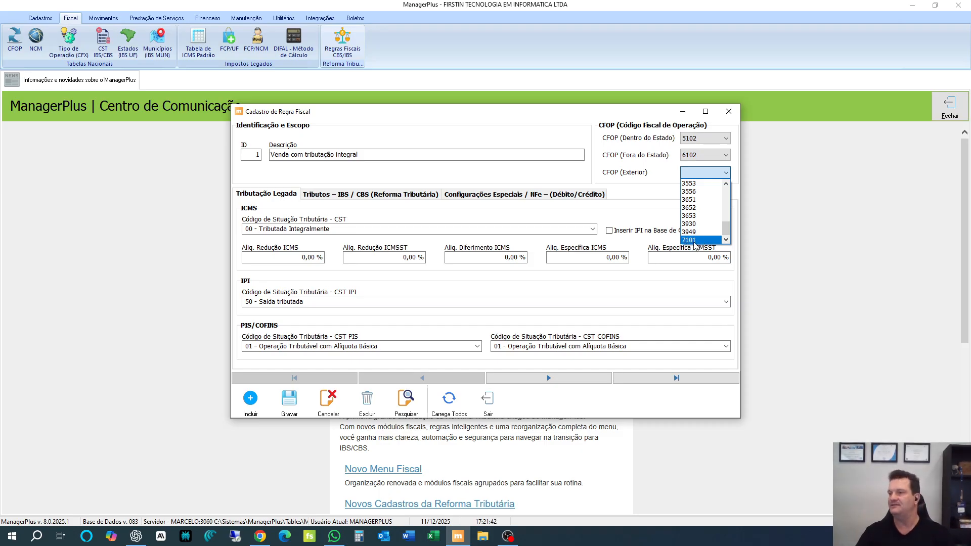
{"action": "scroll", "coordinate": [727, 232], "scroll_direction": "up", "scroll_amount": 10}
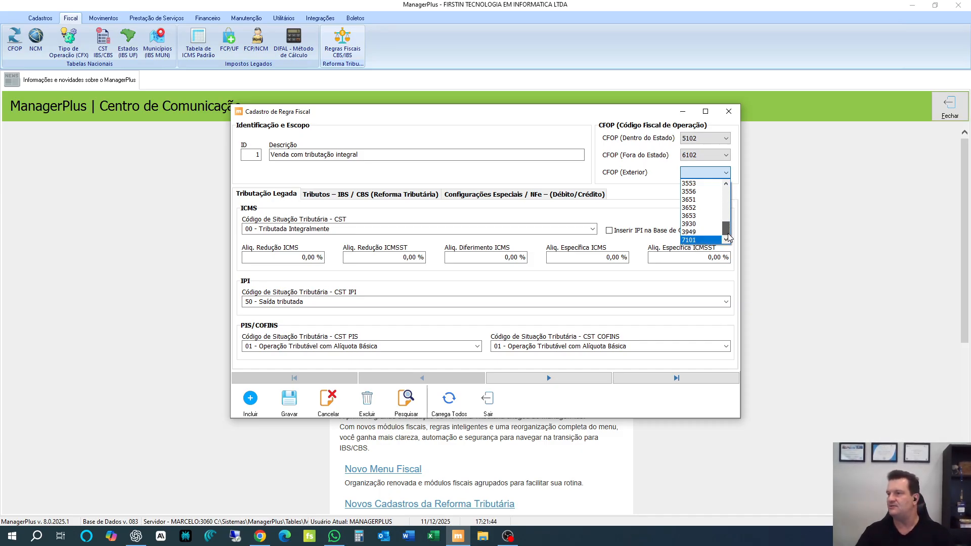
{"action": "left_click", "coordinate": [575, 120]}
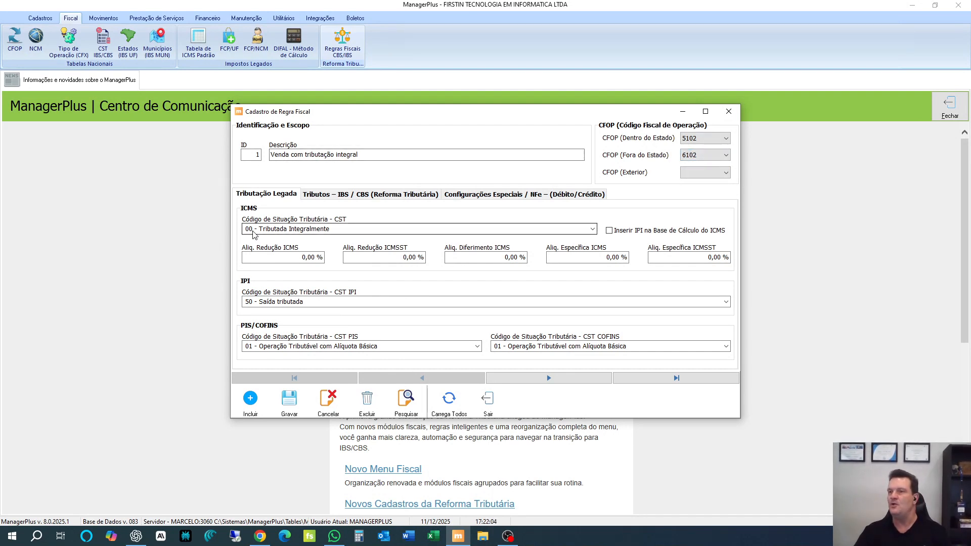
View the available ICMS Código de Situação Tributária options, keeping 00 - Tributada Integralmente, and review the ICMS rate fields
{"action": "left_click", "coordinate": [375, 231]}
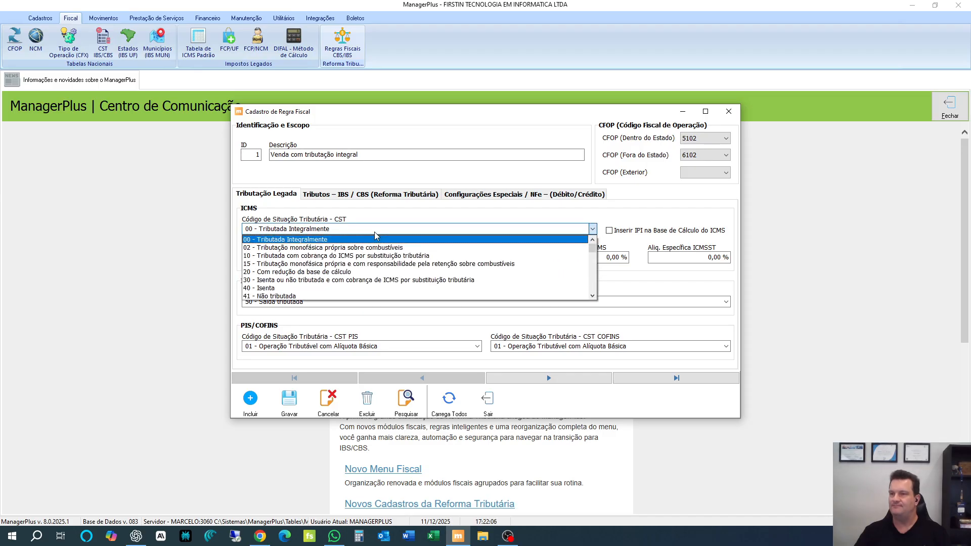
{"action": "left_click", "coordinate": [375, 231]}
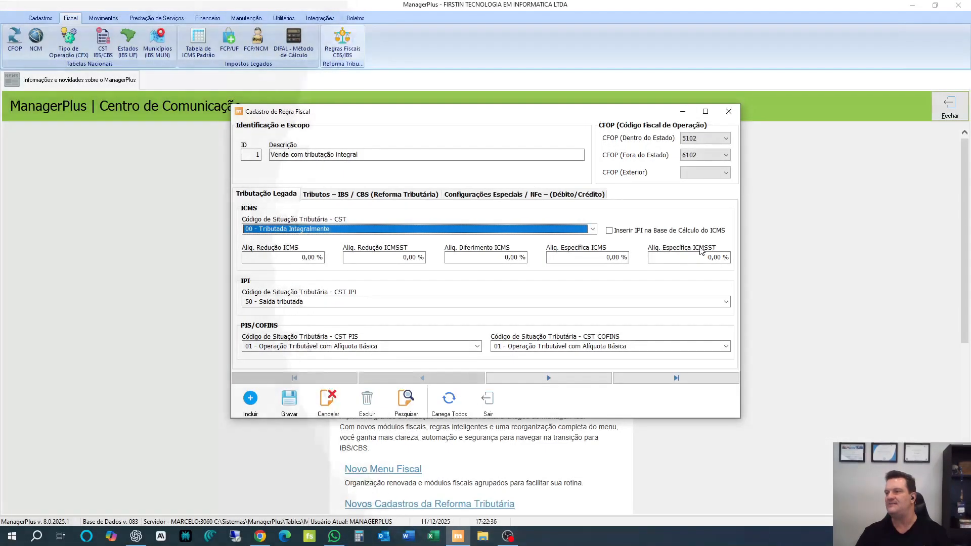
{"action": "key", "text": "alt+Tab"}
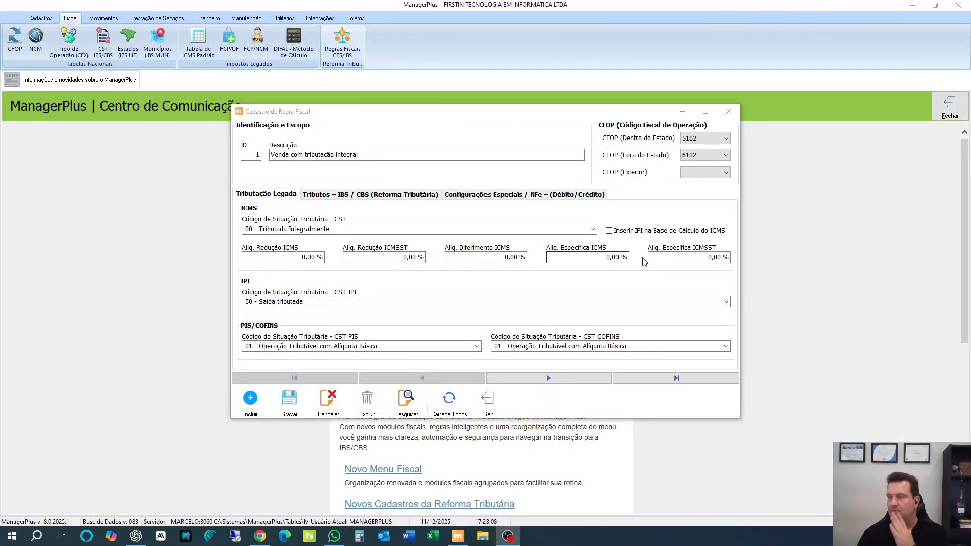
Close the fiscal rule, open the Tabela de ICMS Padrão and follow the SP origin row to its internal rate
{"action": "left_click", "coordinate": [488, 400]}
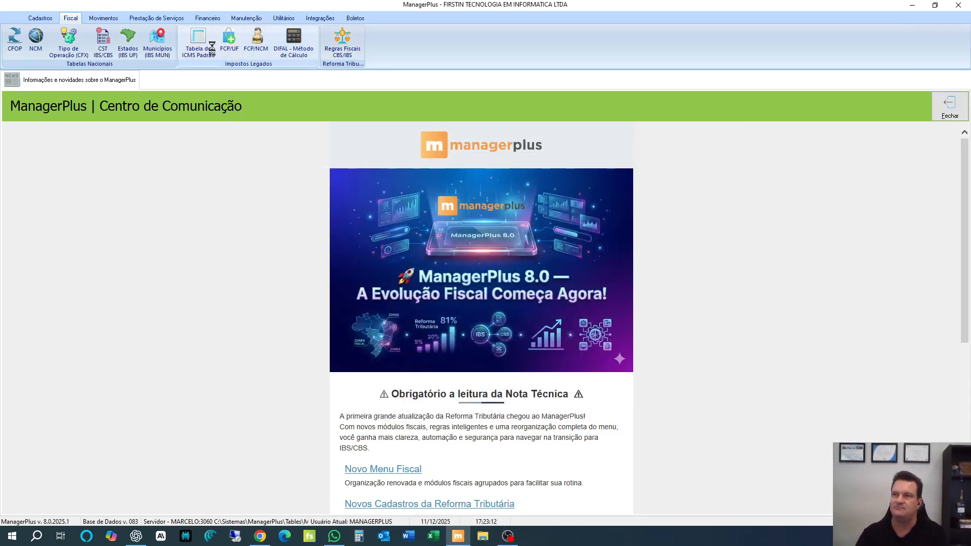
{"action": "left_click", "coordinate": [199, 41]}
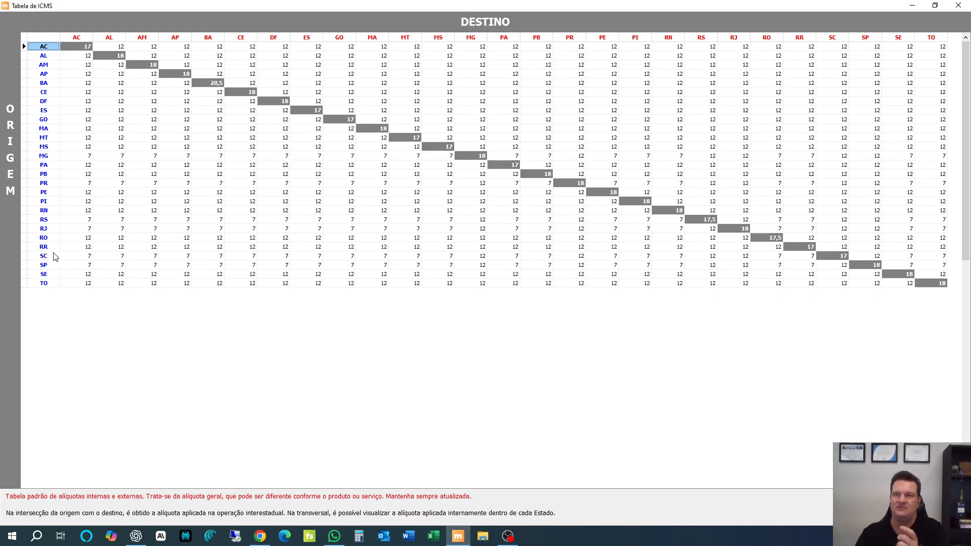
{"action": "left_click", "coordinate": [44, 265]}
{"action": "key", "text": "Right"}
{"action": "key", "text": "Right"}
{"action": "key", "text": "Right"}
{"action": "key", "text": "Right"}
{"action": "key", "text": "Right"}
{"action": "key", "text": "Right"}
{"action": "key", "text": "Right"}
{"action": "key", "text": "Right"}
{"action": "key", "text": "Right"}
{"action": "key", "text": "Right"}
{"action": "key", "text": "Right"}
{"action": "key", "text": "Right"}
{"action": "key", "text": "Right"}
{"action": "key", "text": "Right"}
{"action": "key", "text": "Right"}
{"action": "key", "text": "Right"}
{"action": "key", "text": "Right"}
{"action": "key", "text": "Right"}
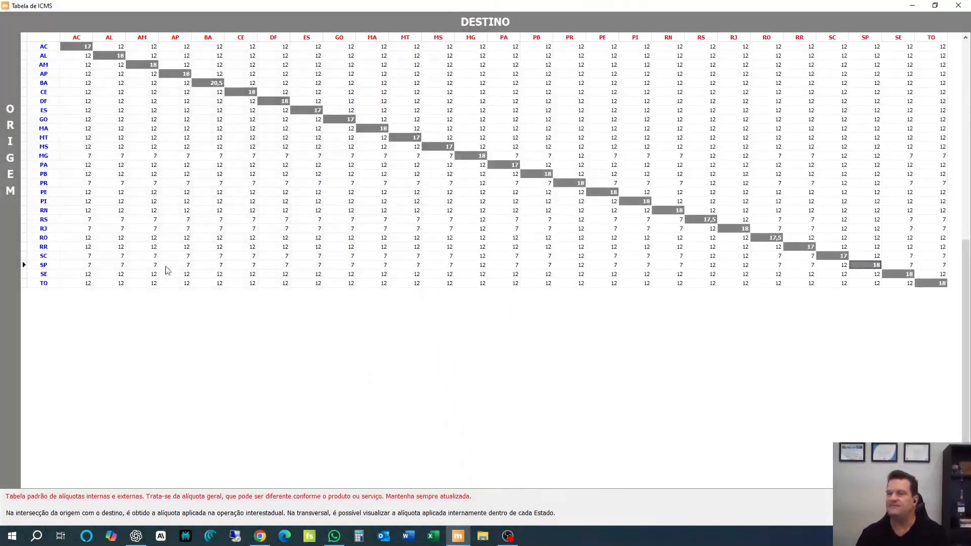
Examine the interstate ICMS rates from origin SP to destinations AC, AM and BA
{"action": "left_click", "coordinate": [85, 264]}
{"action": "left_click", "coordinate": [146, 267]}
{"action": "left_click", "coordinate": [201, 267]}
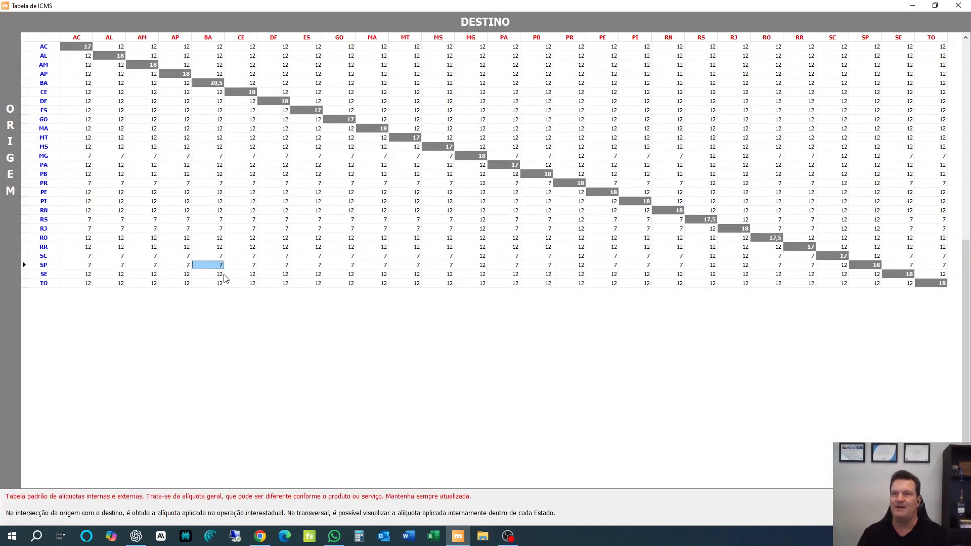
Close the ICMS table and reload the rule "Venda com tributação integral" in the Regras Fiscais CBS/IBS register
{"action": "left_click", "coordinate": [957, 5]}
{"action": "left_click", "coordinate": [344, 47]}
{"action": "left_click", "coordinate": [402, 400]}
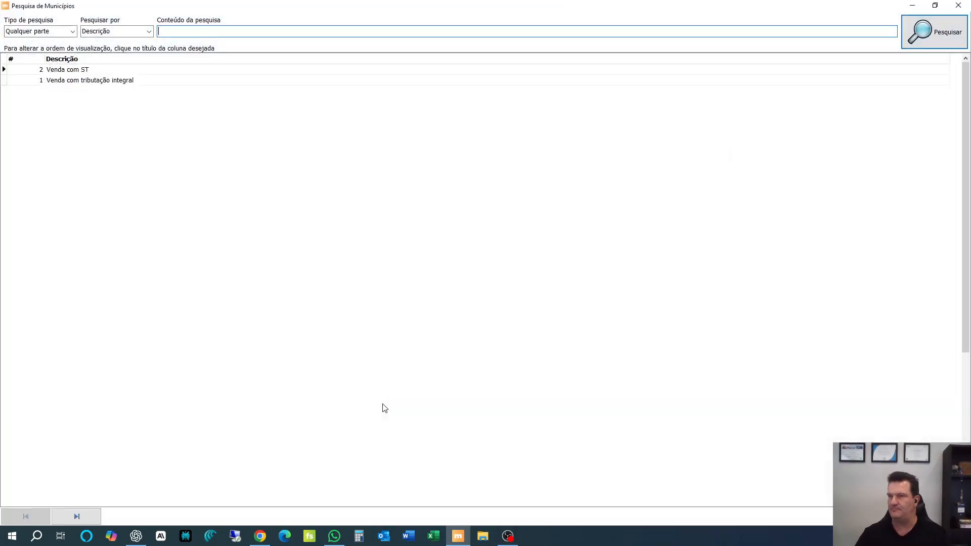
{"action": "double_click", "coordinate": [50, 81]}
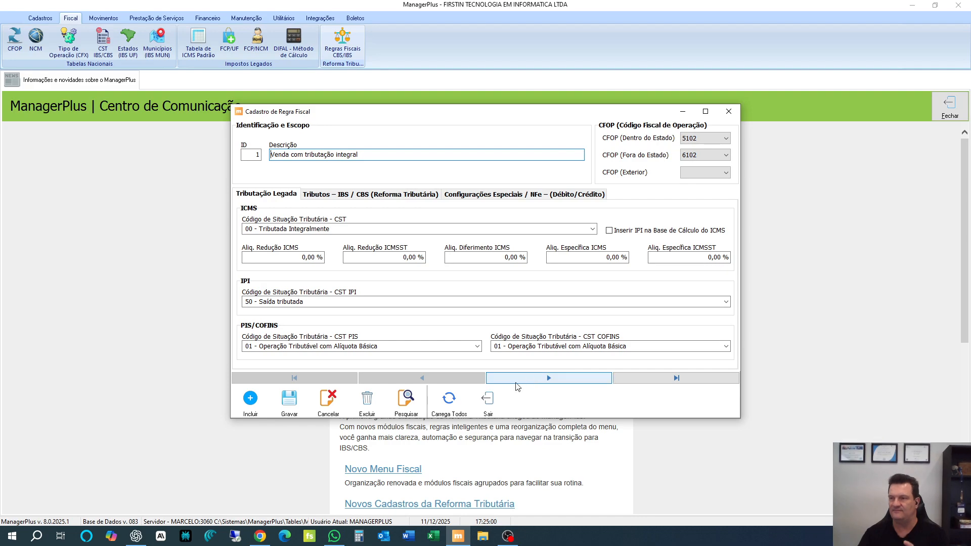
Close the fiscal rule register, view the Tabela de ICMS Padrão again and close it
{"action": "left_click", "coordinate": [488, 403]}
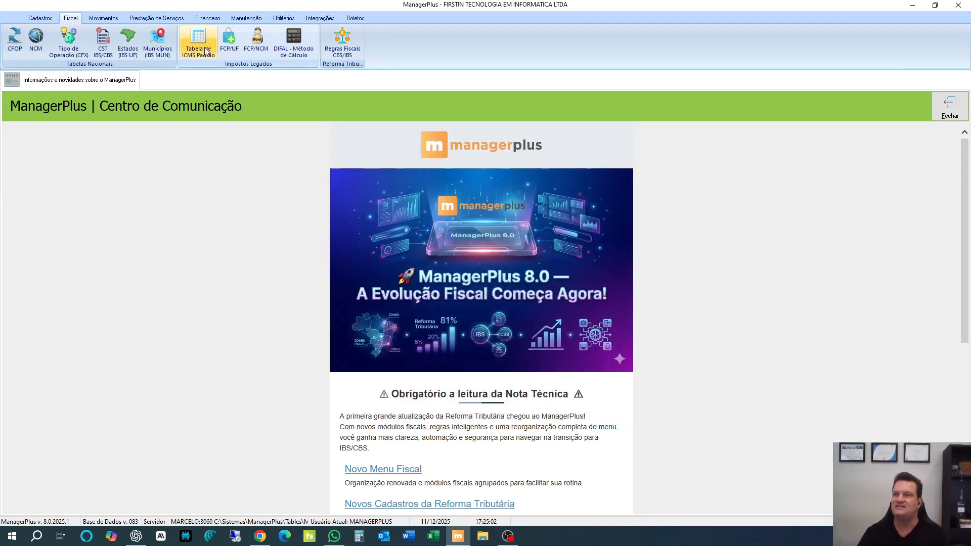
{"action": "left_click", "coordinate": [206, 51]}
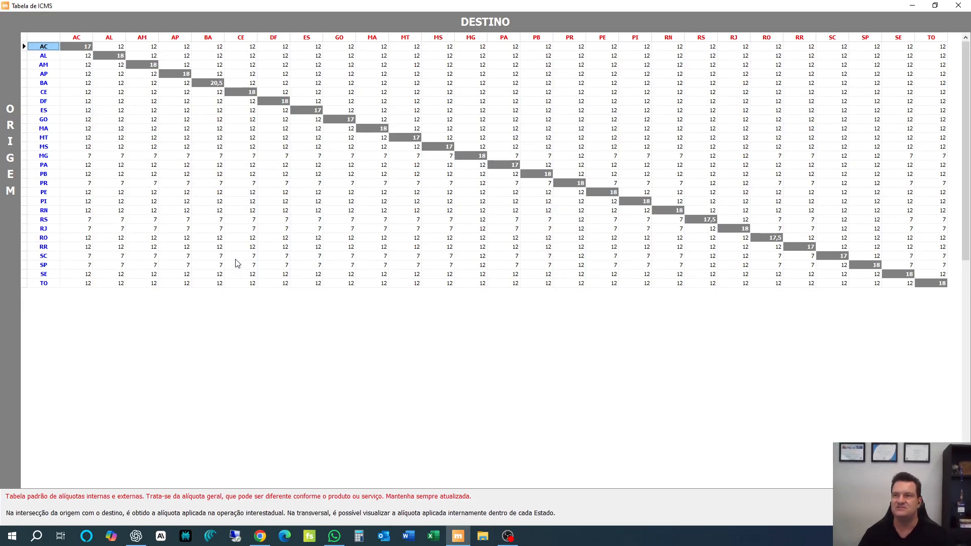
{"action": "key", "text": "Escape"}
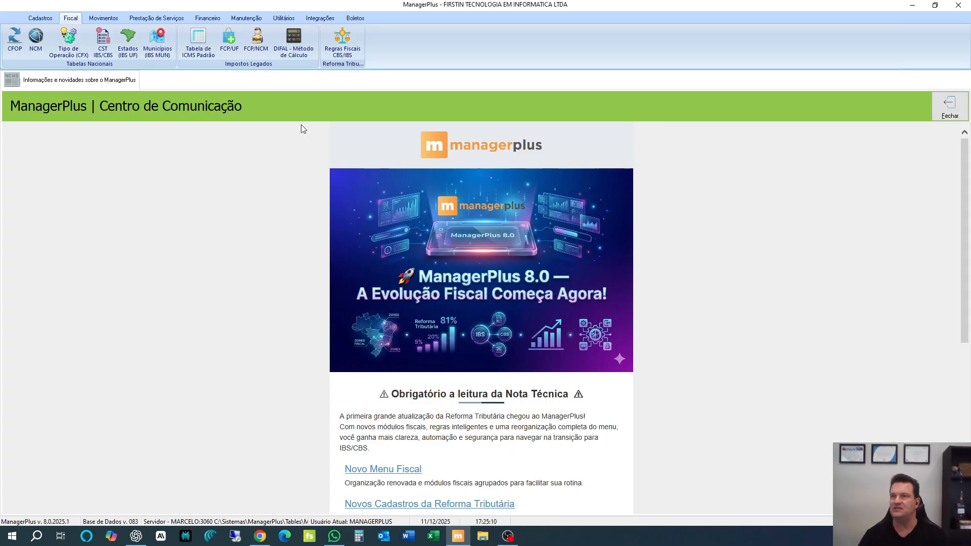
Open the Regras Fiscais CBS/IBS register and load the rule "Venda com tributação integral"
{"action": "left_click", "coordinate": [343, 43]}
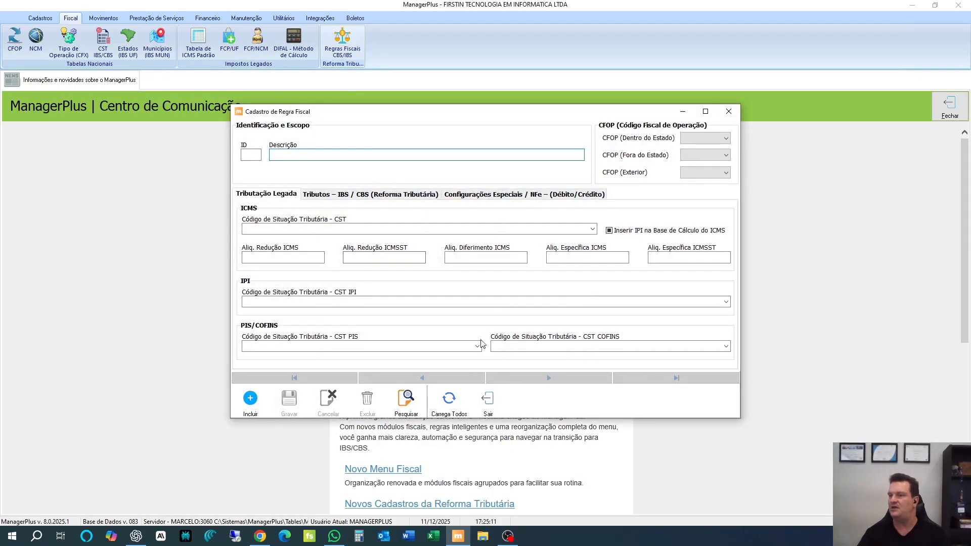
{"action": "left_click", "coordinate": [406, 400]}
{"action": "double_click", "coordinate": [132, 81]}
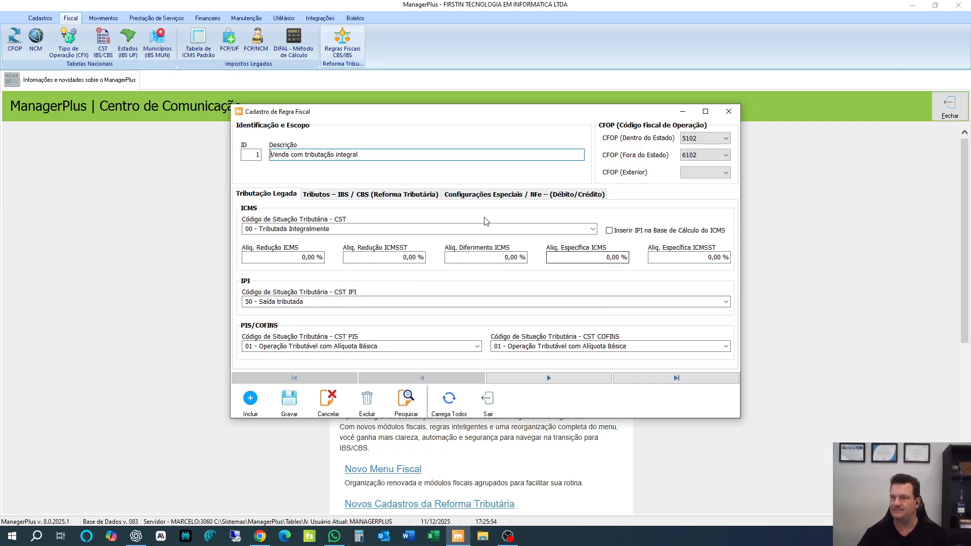
Review the rule's IBS/CBS taxes, choosing CST "000 - Tributação integral (000001)" and going to the Redução Alíquota field
{"action": "left_click", "coordinate": [348, 197]}
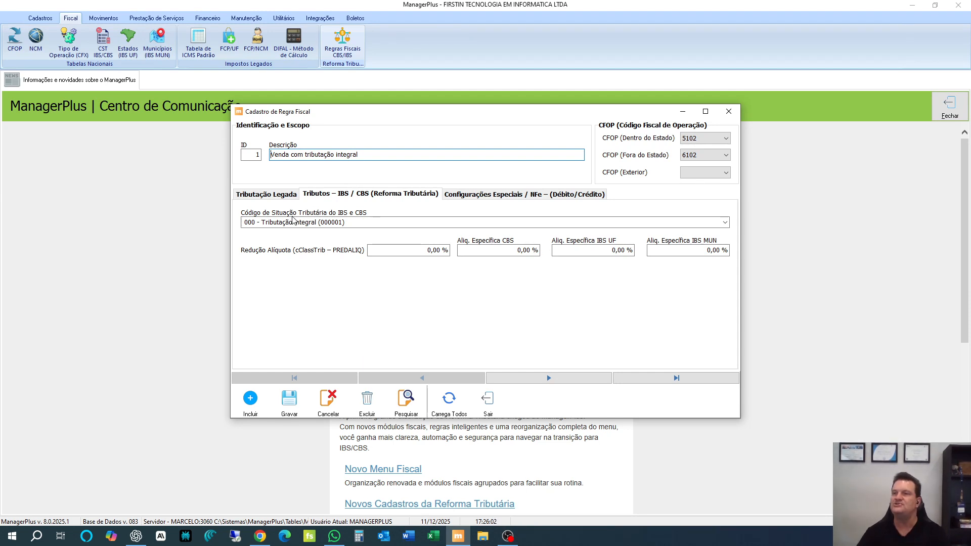
{"action": "left_click", "coordinate": [405, 226]}
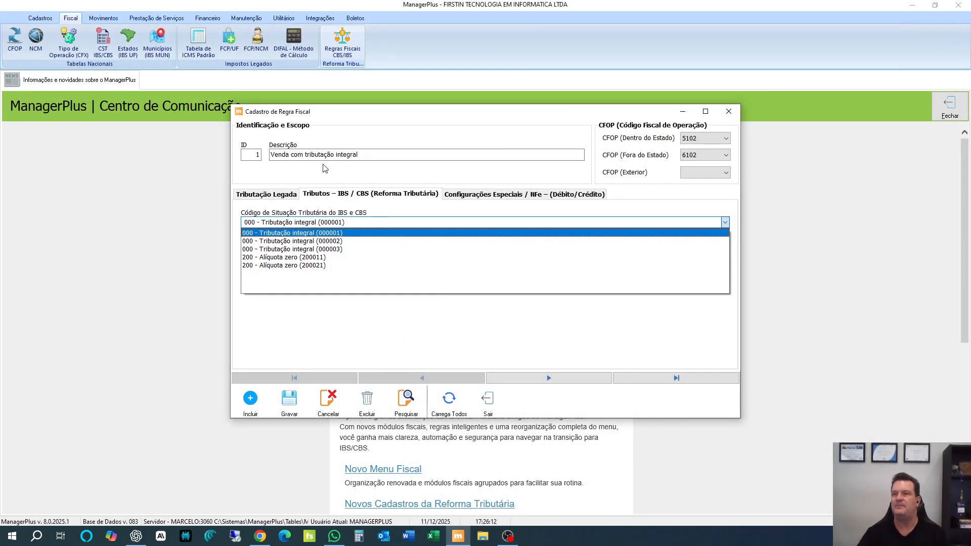
{"action": "left_click", "coordinate": [268, 233]}
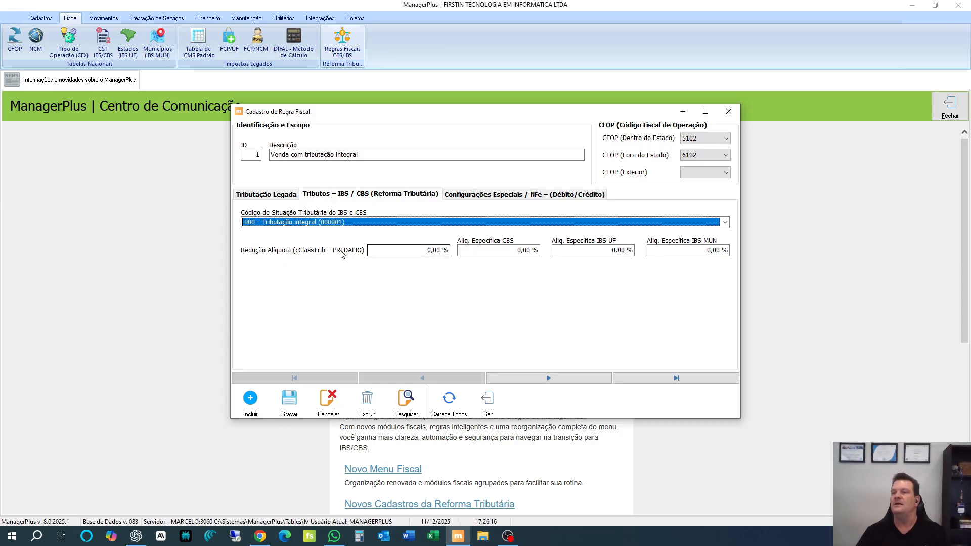
{"action": "left_click", "coordinate": [408, 251]}
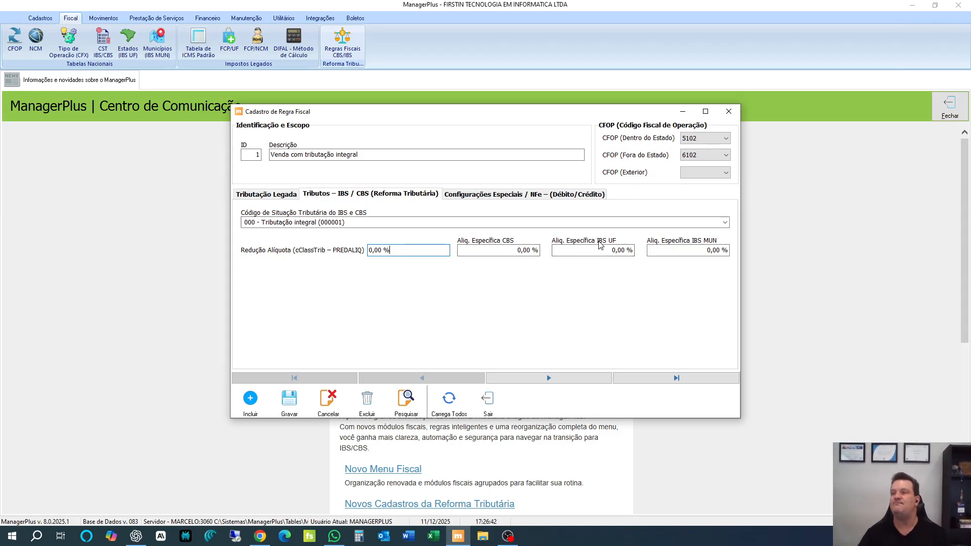
Close the fiscal rule, view the IBS rates in the Cadastro de Estados (IBS UF) and close that register
{"action": "left_click", "coordinate": [489, 399]}
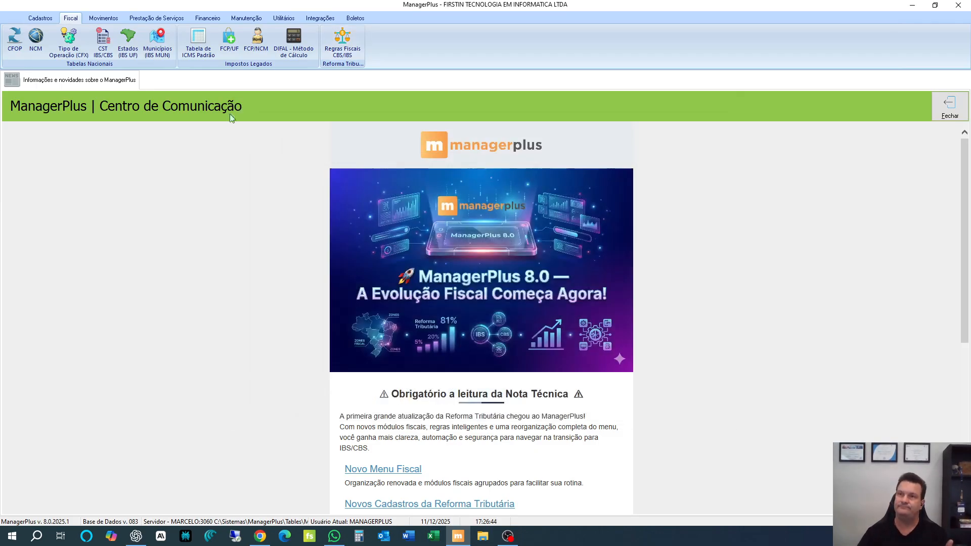
{"action": "left_click", "coordinate": [128, 41]}
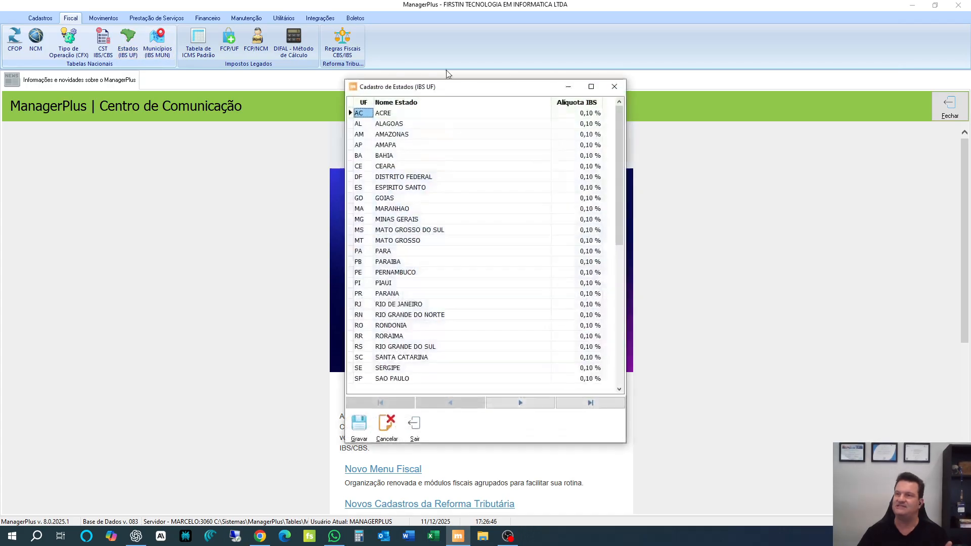
{"action": "left_click", "coordinate": [417, 430]}
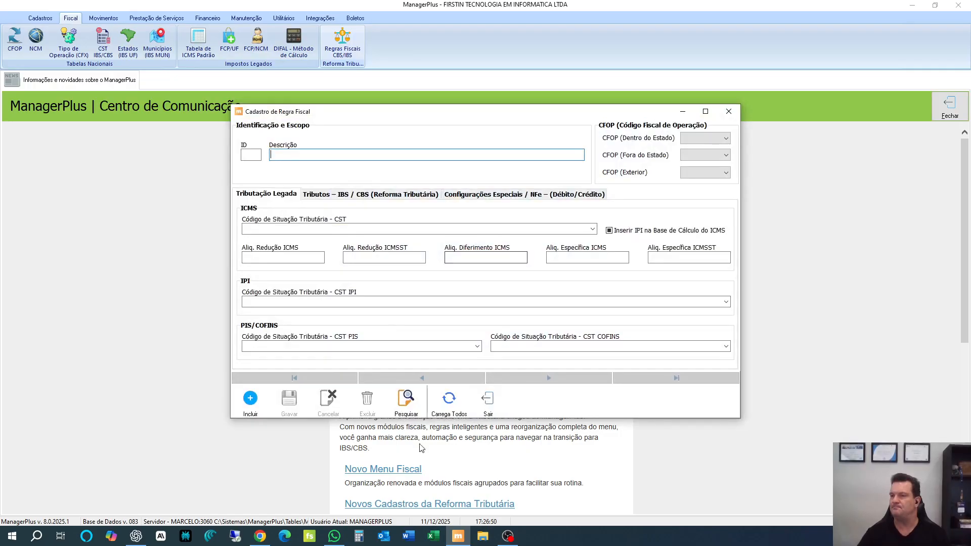
Reload the rule "Venda com tributação integral" and show its IBS/CBS tax settings
{"action": "left_click", "coordinate": [406, 400]}
{"action": "double_click", "coordinate": [119, 81]}
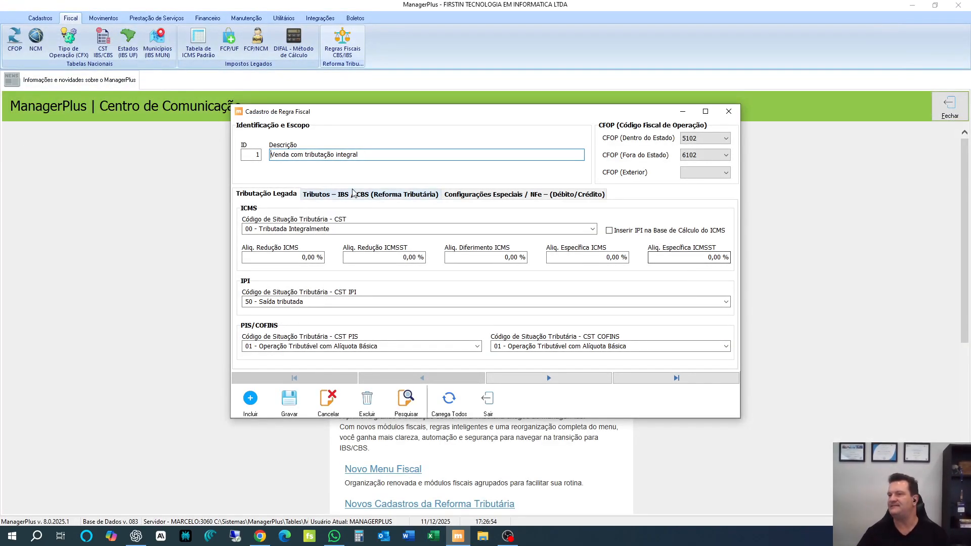
{"action": "left_click", "coordinate": [331, 194]}
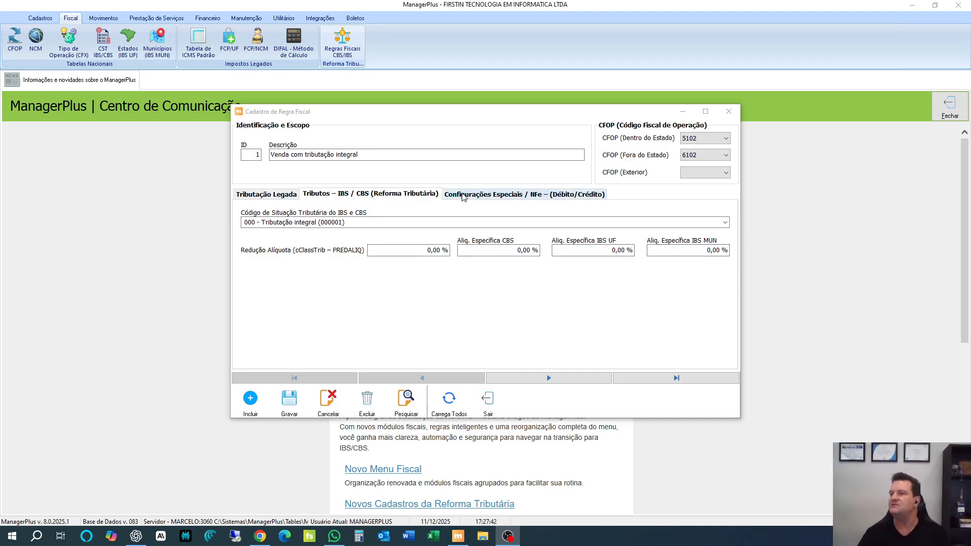
In the rule's special NFe settings, examine the Tipo da Nota options for Débito and for Crédito
{"action": "left_click", "coordinate": [462, 196]}
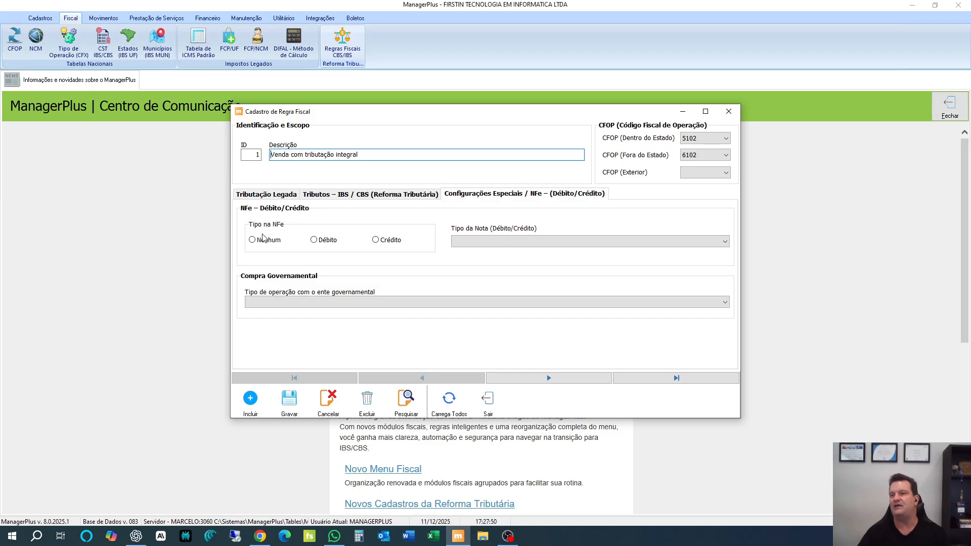
{"action": "left_click", "coordinate": [329, 240]}
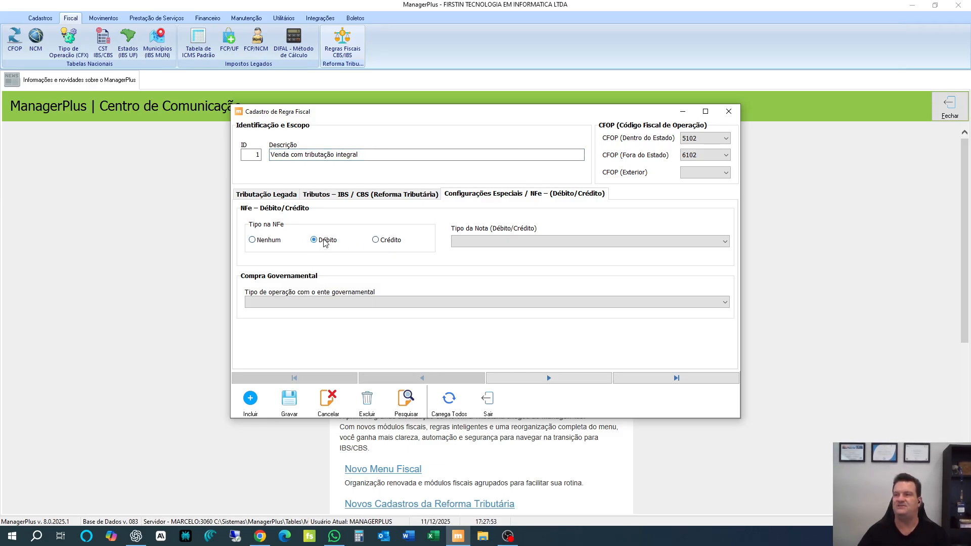
{"action": "left_click", "coordinate": [494, 242]}
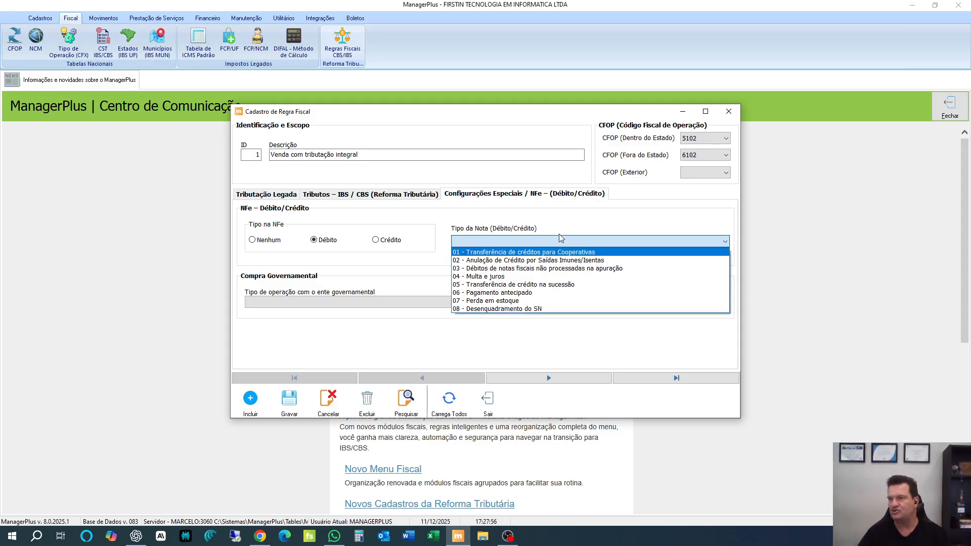
{"action": "left_click", "coordinate": [387, 245]}
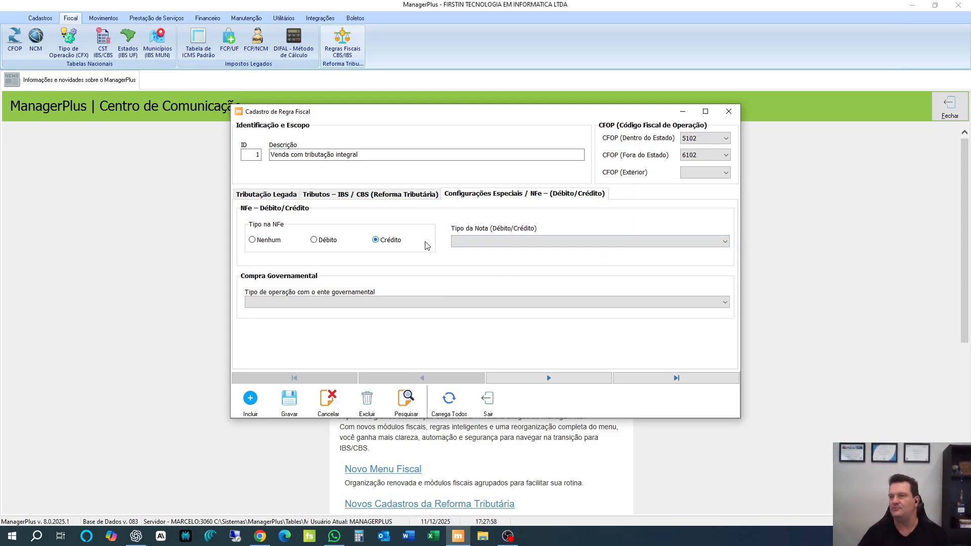
{"action": "left_click", "coordinate": [525, 241]}
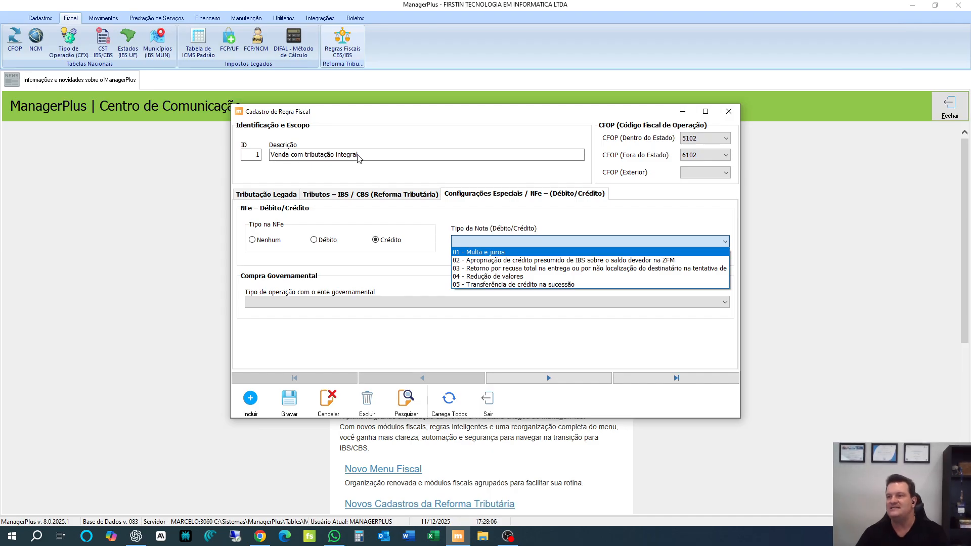
Review the Débito note types again and set Tipo na NFe to Nenhum
{"action": "left_click", "coordinate": [329, 241]}
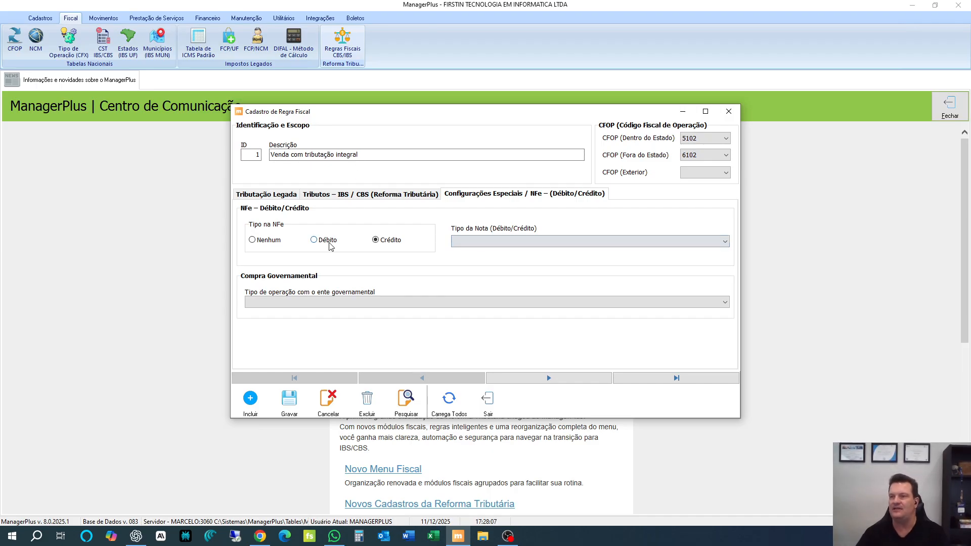
{"action": "left_click", "coordinate": [377, 241]}
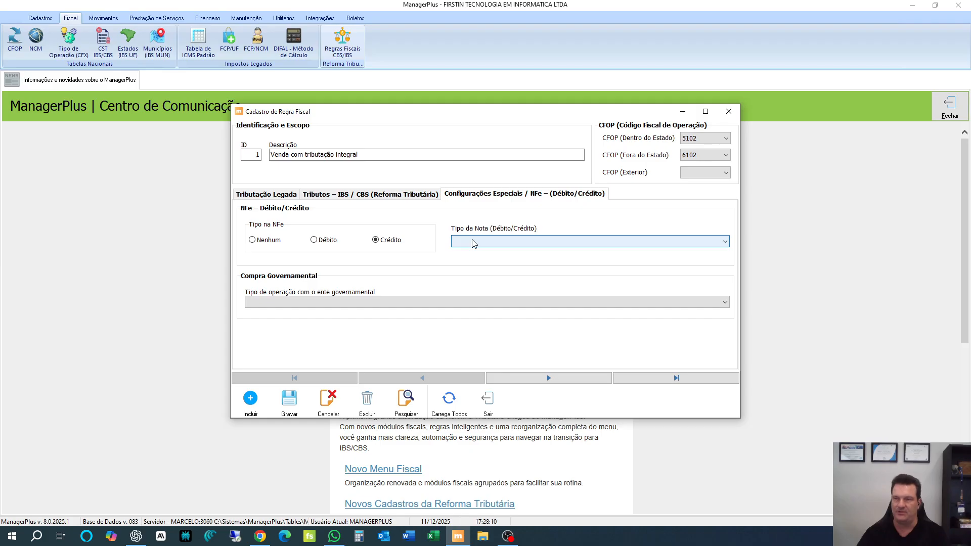
{"action": "left_click", "coordinate": [328, 240]}
{"action": "left_click", "coordinate": [556, 241]}
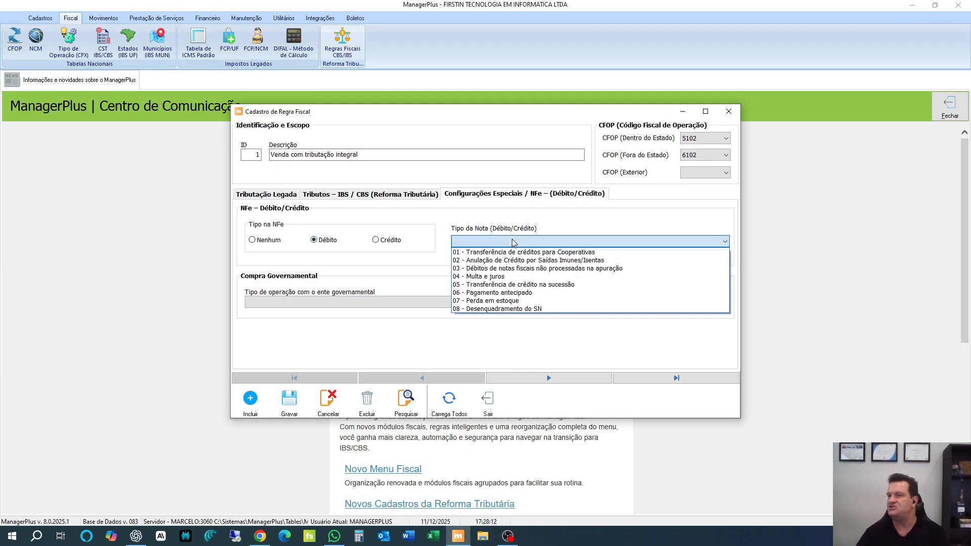
{"action": "left_click", "coordinate": [291, 247]}
{"action": "left_click", "coordinate": [266, 245]}
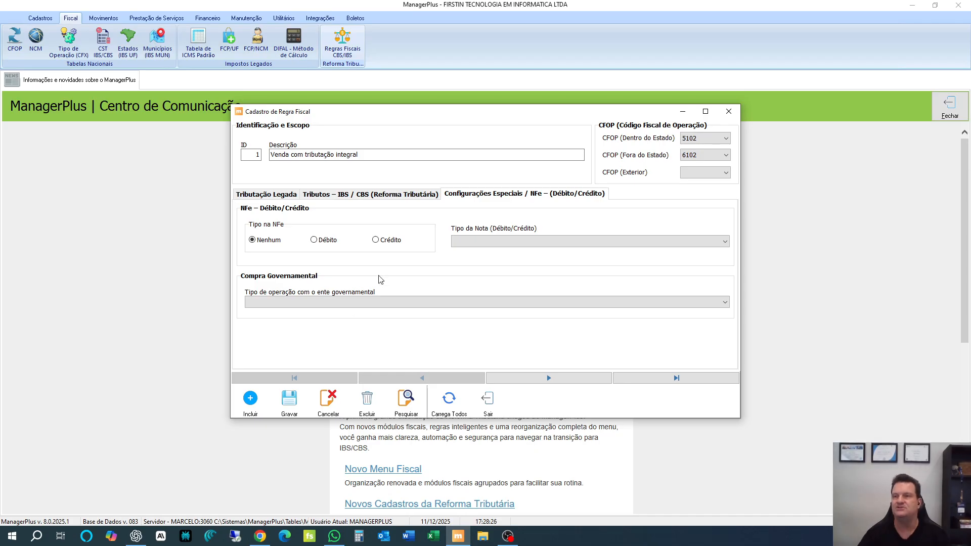
Examine the Compra Governamental operation types without choosing one, and return to the rule's IBS/CBS and legacy tax settings
{"action": "left_click", "coordinate": [340, 304]}
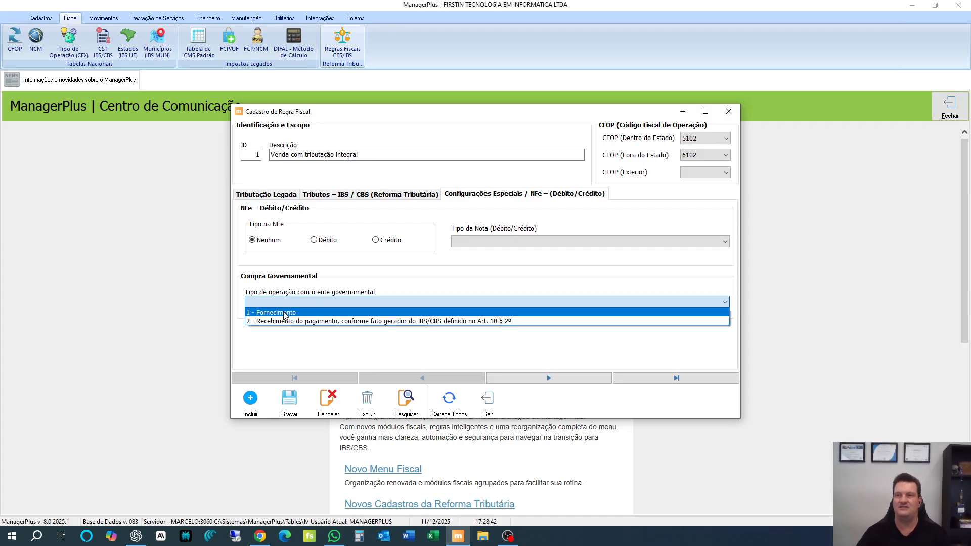
{"action": "left_click", "coordinate": [308, 353]}
{"action": "left_click", "coordinate": [310, 302]}
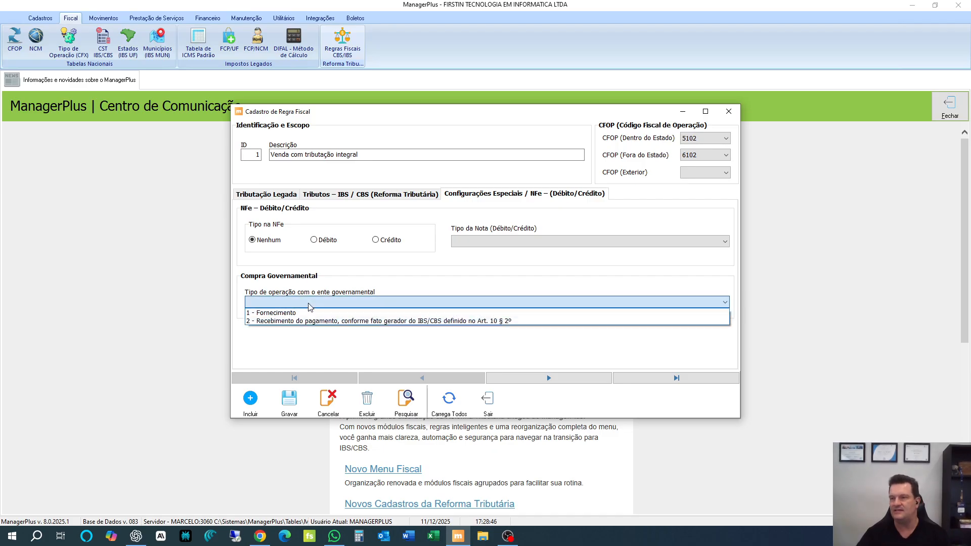
{"action": "left_click", "coordinate": [316, 359]}
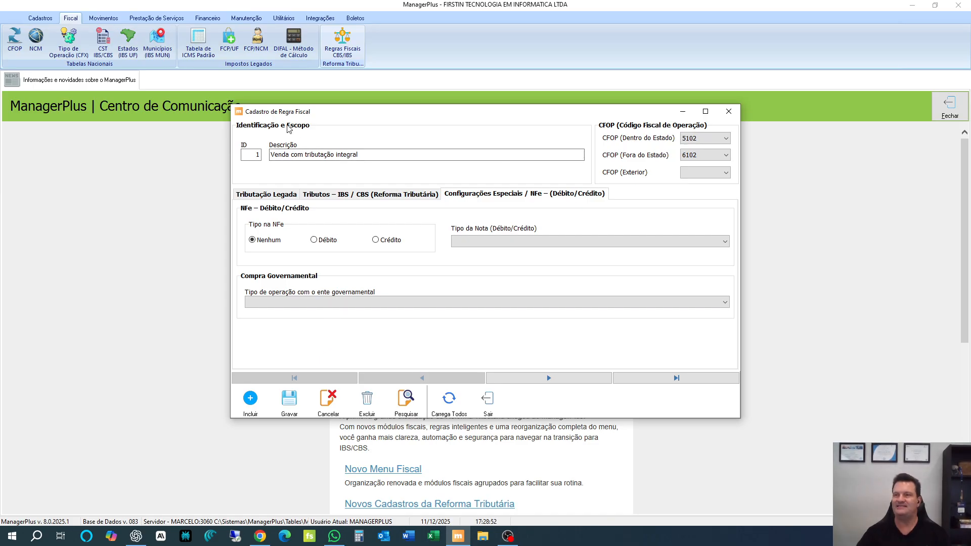
{"action": "left_click", "coordinate": [337, 200]}
{"action": "left_click", "coordinate": [269, 199]}
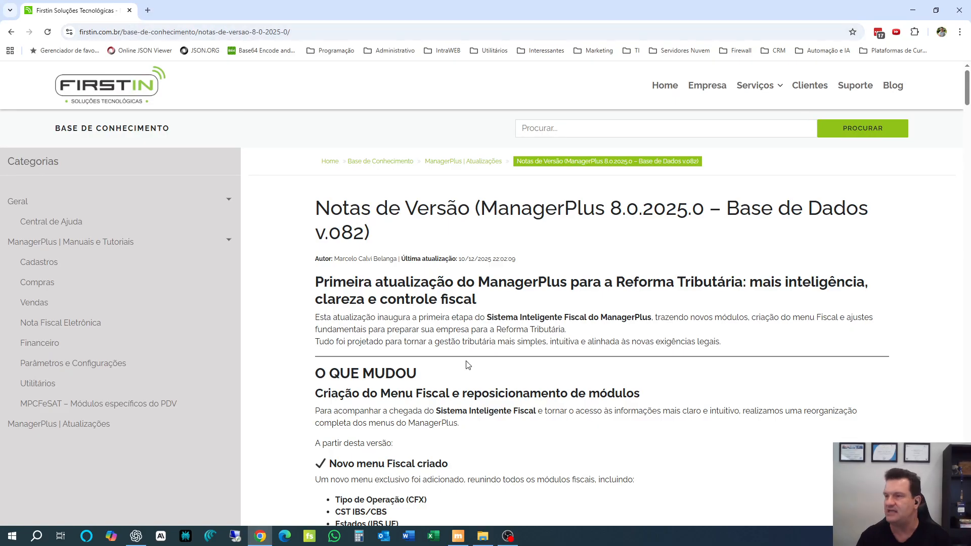
In the browser, read the ManagerPlus 8.0.2025.0 release notes from the Fiscal menu changes to the Configurações Gerais section
{"action": "scroll", "coordinate": [469, 366], "scroll_direction": "down", "scroll_amount": 9}
{"action": "scroll", "coordinate": [470, 372], "scroll_direction": "down", "scroll_amount": 4}
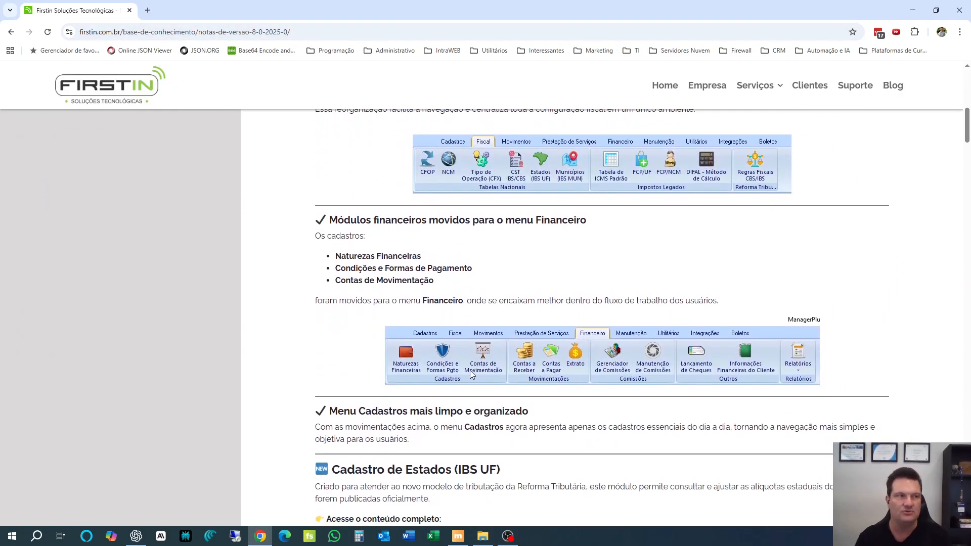
{"action": "scroll", "coordinate": [470, 374], "scroll_direction": "down", "scroll_amount": 4}
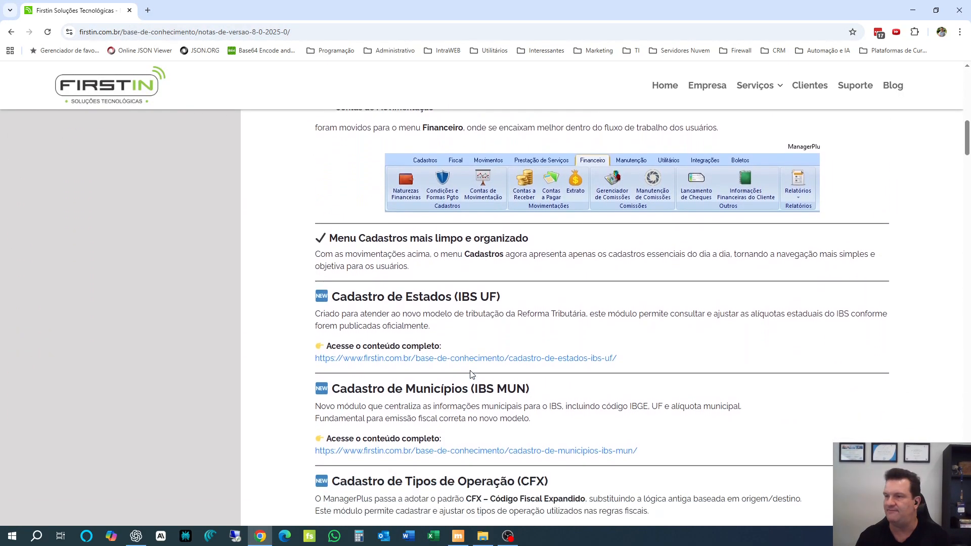
{"action": "scroll", "coordinate": [410, 328], "scroll_direction": "down", "scroll_amount": 1}
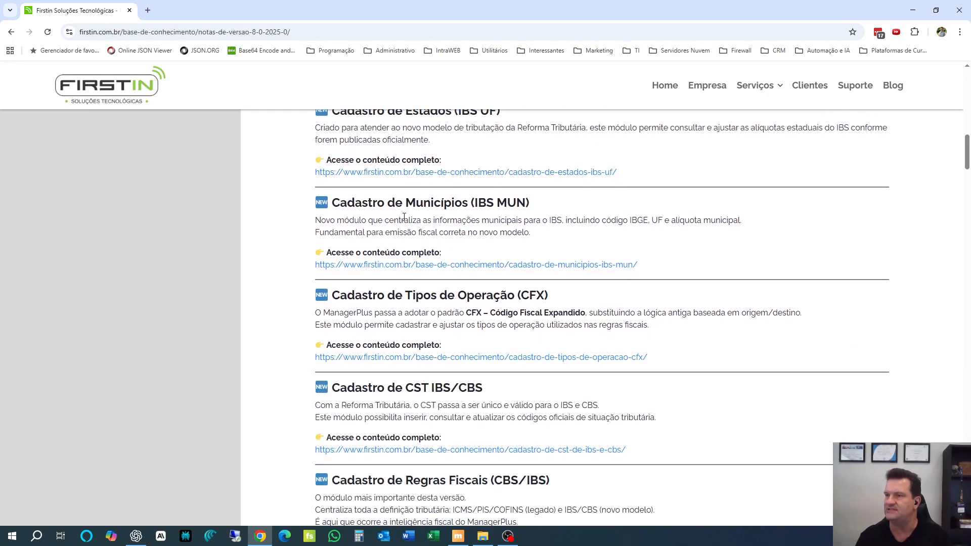
{"action": "scroll", "coordinate": [568, 313], "scroll_direction": "down", "scroll_amount": 4}
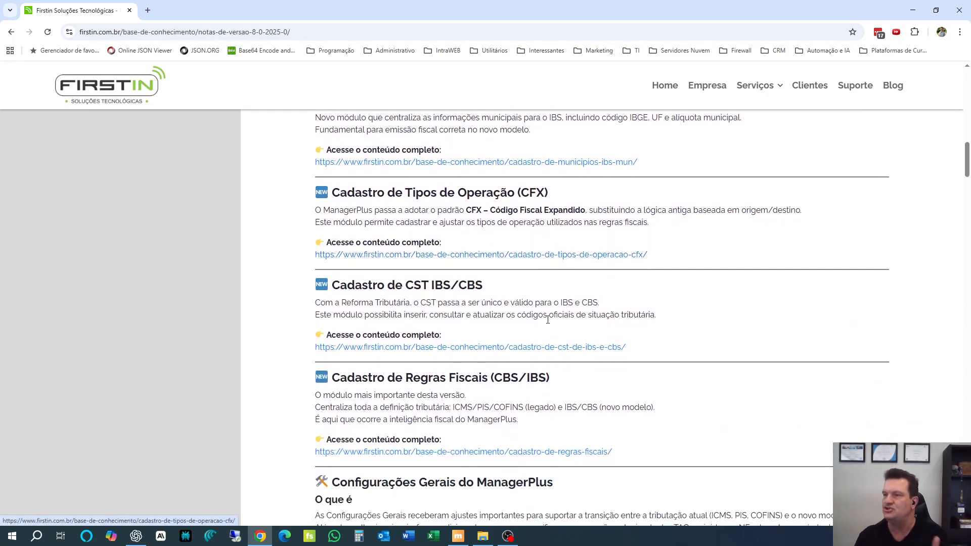
{"action": "scroll", "coordinate": [506, 268], "scroll_direction": "down", "scroll_amount": 2}
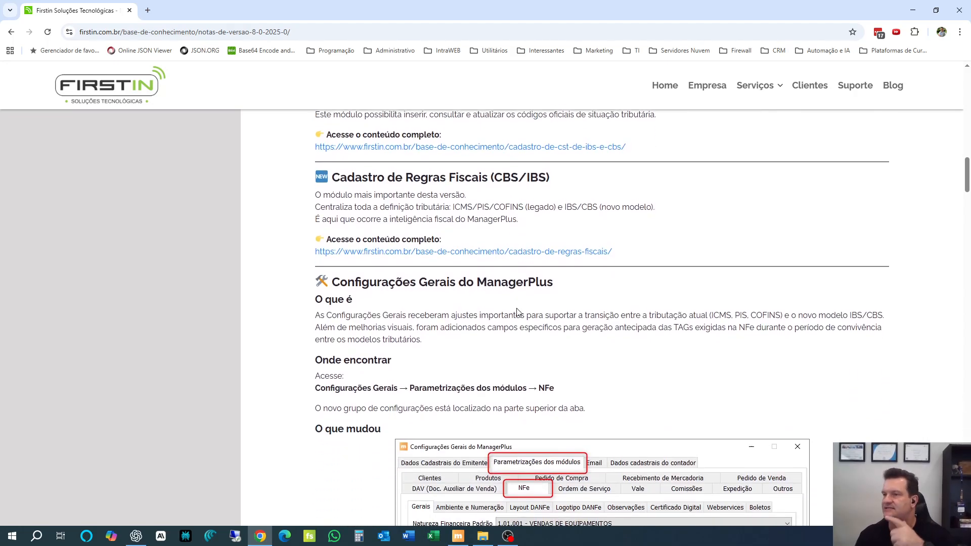
{"action": "scroll", "coordinate": [517, 307], "scroll_direction": "down", "scroll_amount": 2}
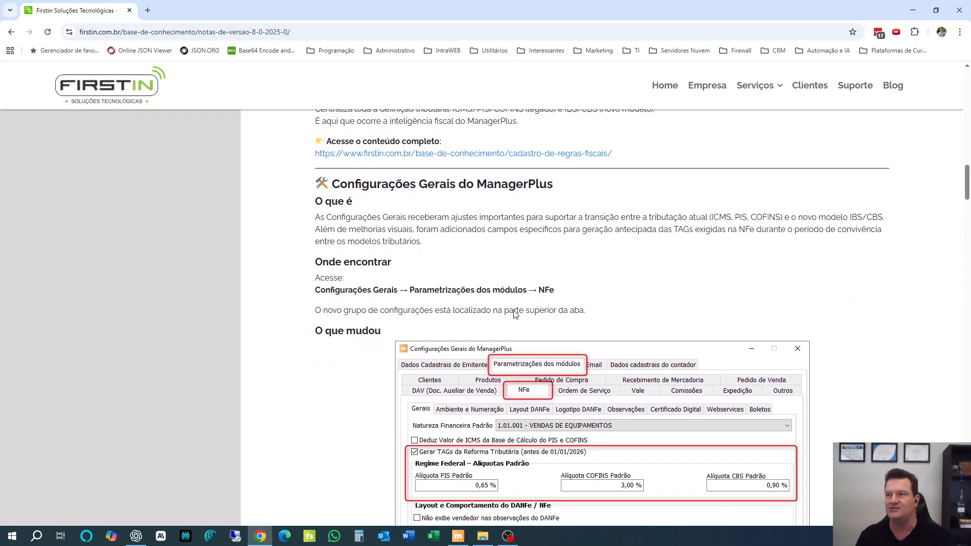
{"action": "scroll", "coordinate": [511, 302], "scroll_direction": "down", "scroll_amount": 1}
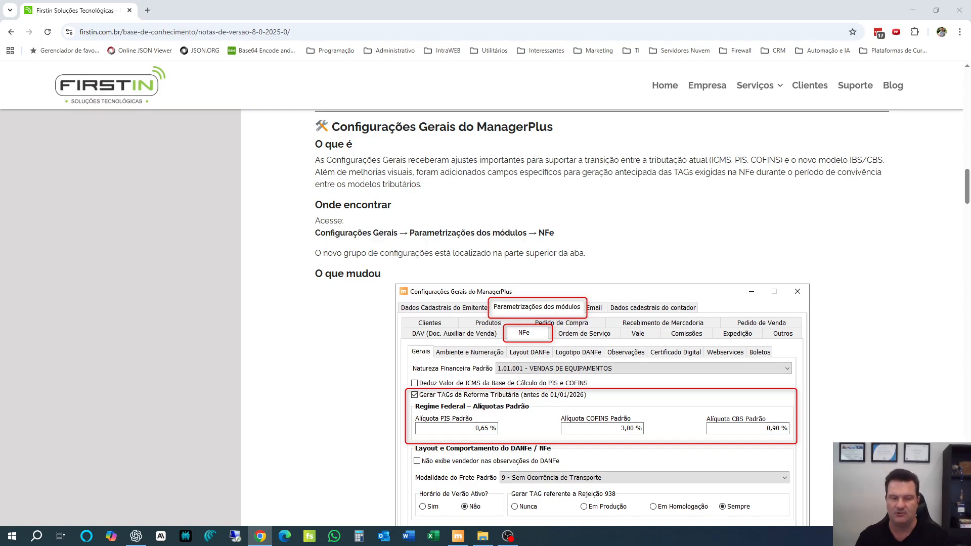
Switch back to ManagerPlus and close the Cadastro dos CST de IBS e CBS
{"action": "key", "text": "alt+space"}
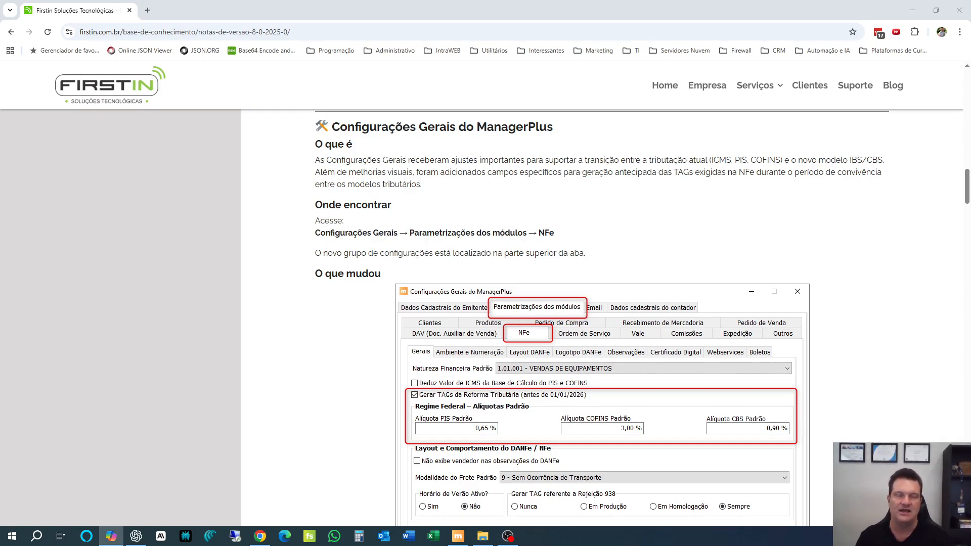
{"action": "key", "text": "Escape"}
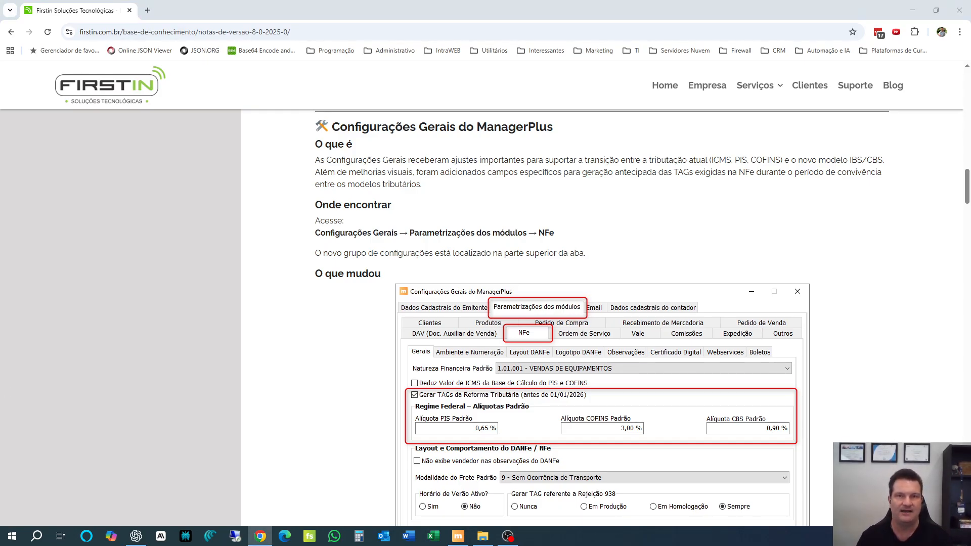
{"action": "key", "text": "alt+space"}
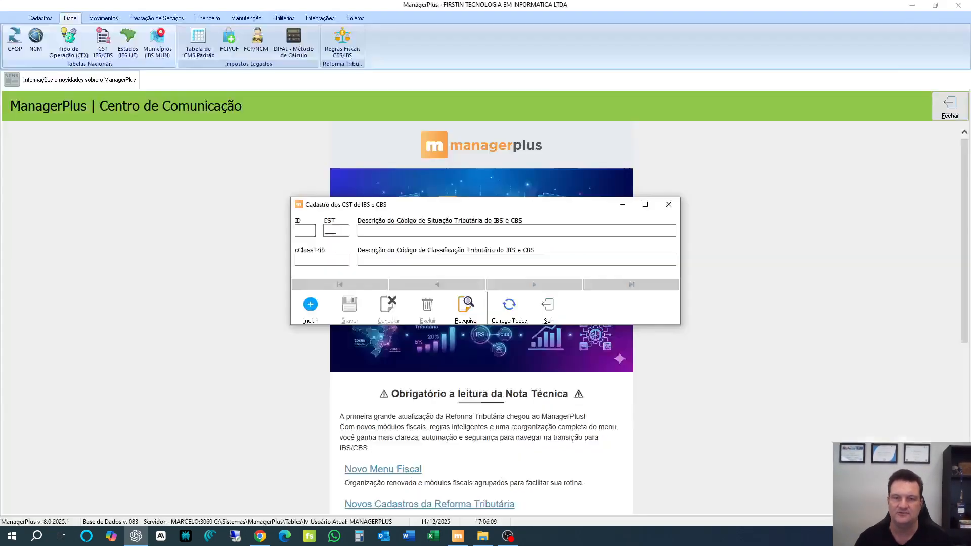
{"action": "left_click", "coordinate": [545, 306]}
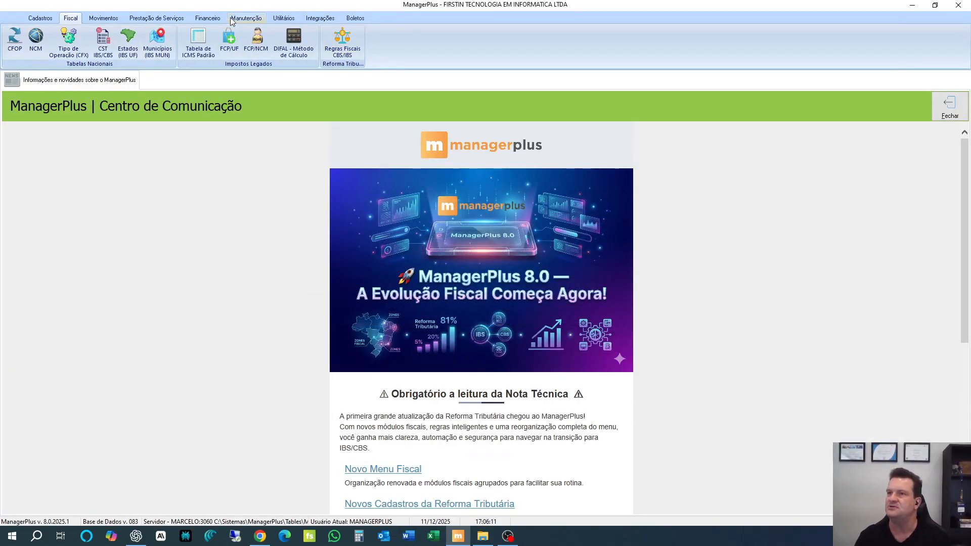
Review the general NFe module parameters for Reforma Tributária TAGs and default federal rates in Configurações Gerais, and leave without saving
{"action": "left_click", "coordinate": [246, 17]}
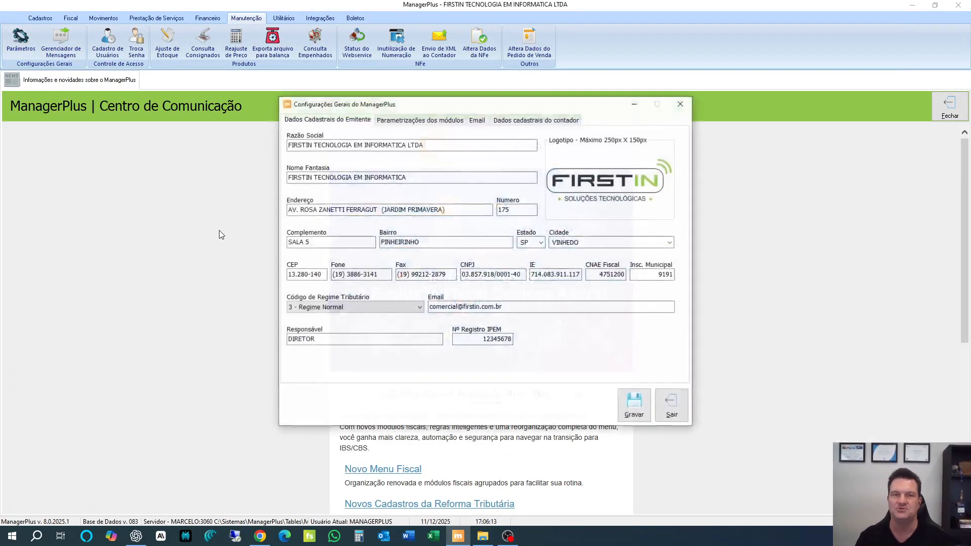
{"action": "left_click", "coordinate": [438, 121]}
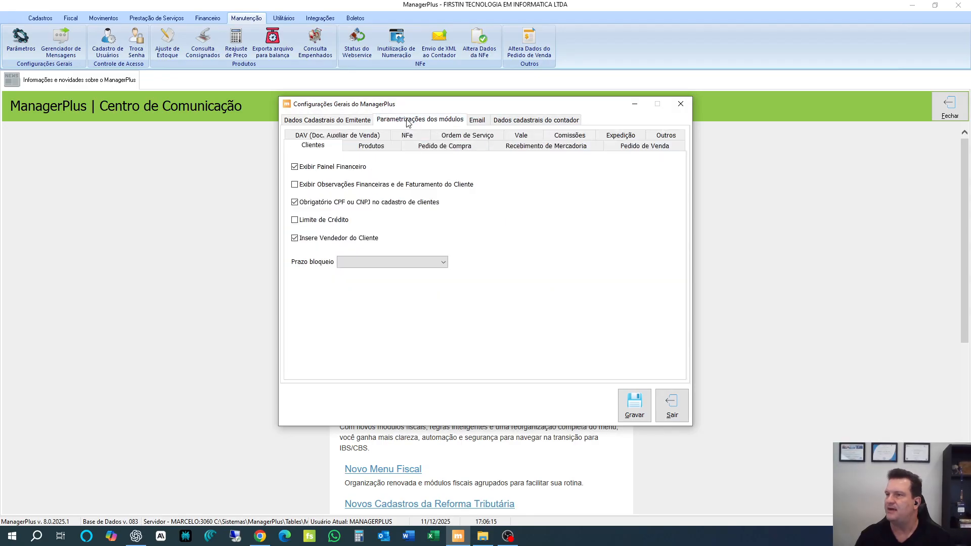
{"action": "left_click", "coordinate": [407, 135]}
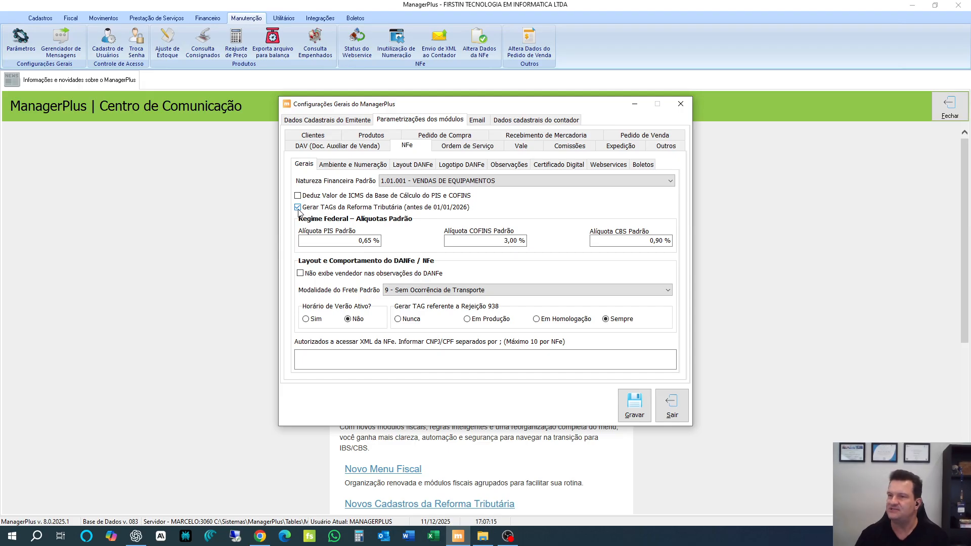
{"action": "left_click", "coordinate": [336, 211]}
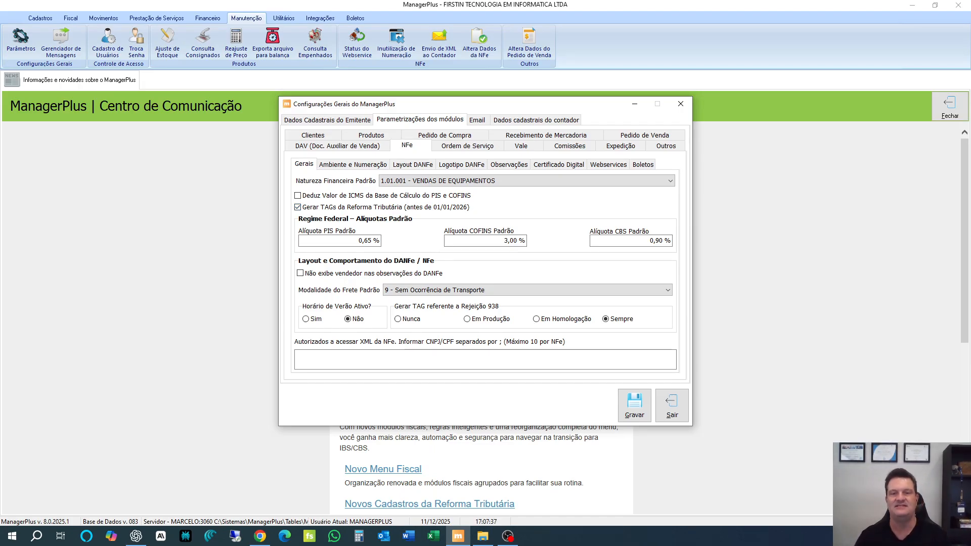
{"action": "key", "text": "alt+Tab"}
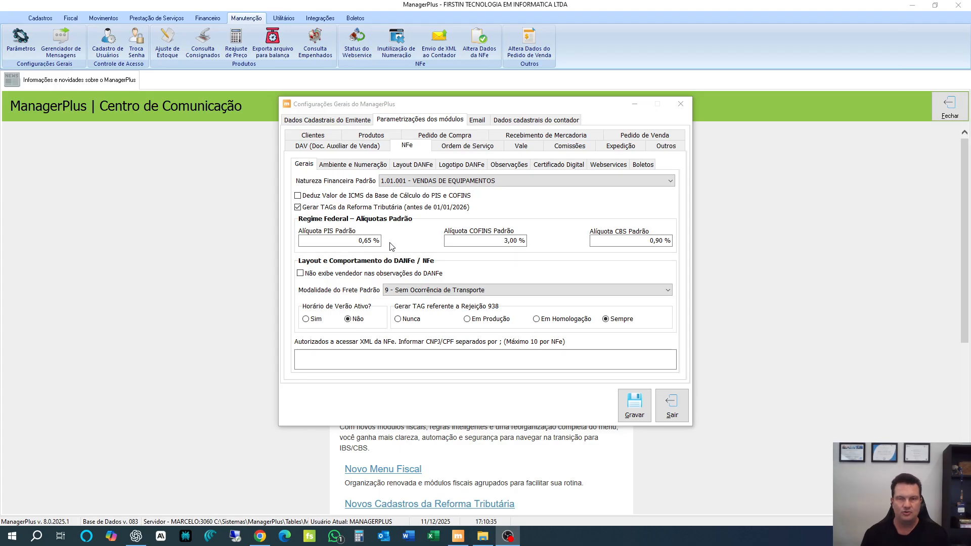
{"action": "left_click", "coordinate": [672, 406]}
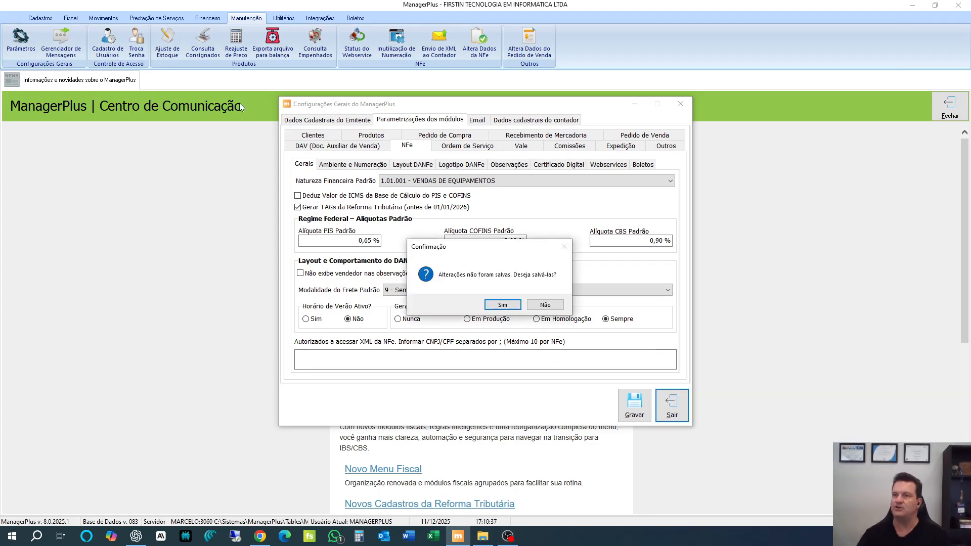
{"action": "left_click", "coordinate": [553, 306]}
Look through the legacy ICMS rates, Regras Fiscais and Tributação sections of the blank Cadastro de Produtos, and close it
{"action": "left_click", "coordinate": [40, 18]}
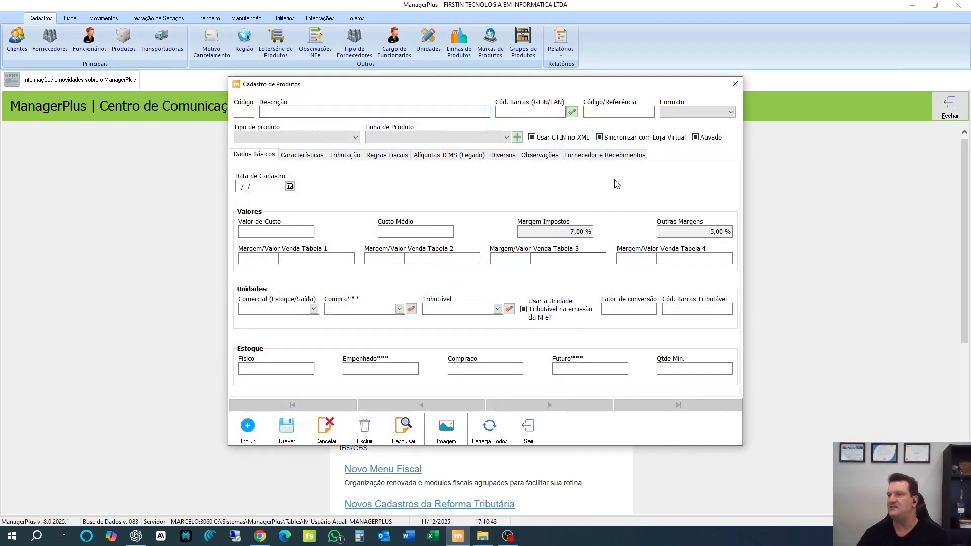
{"action": "left_click", "coordinate": [469, 155]}
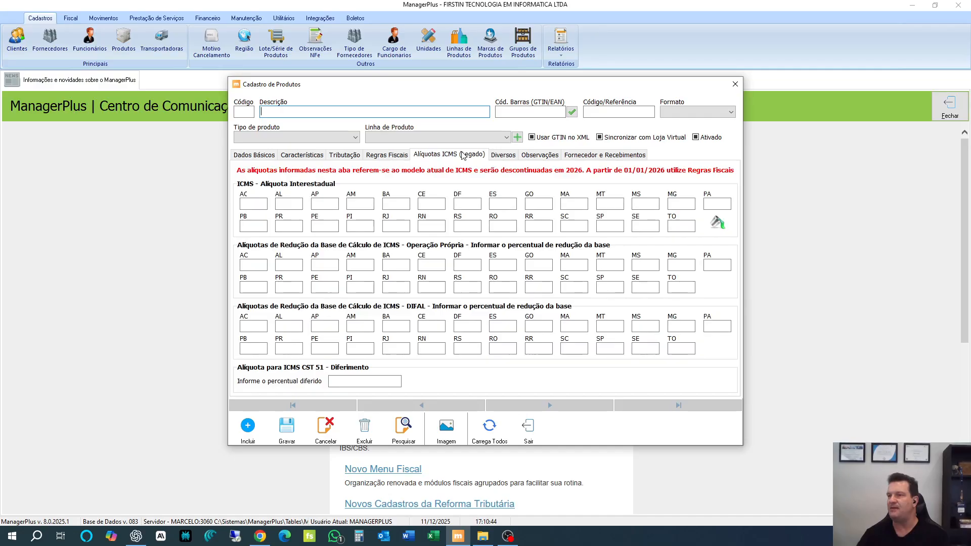
{"action": "left_click", "coordinate": [387, 156]}
{"action": "left_click", "coordinate": [346, 154]}
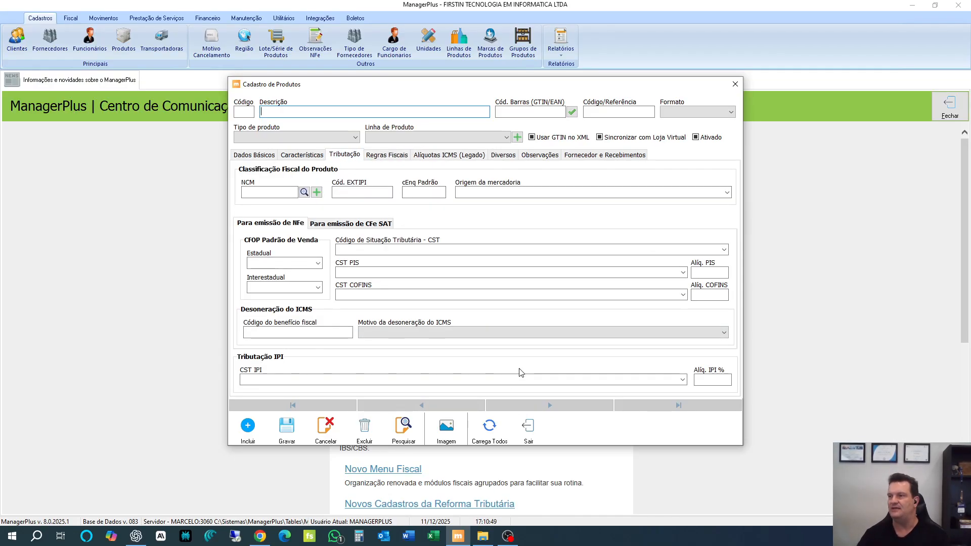
{"action": "left_click", "coordinate": [528, 431]}
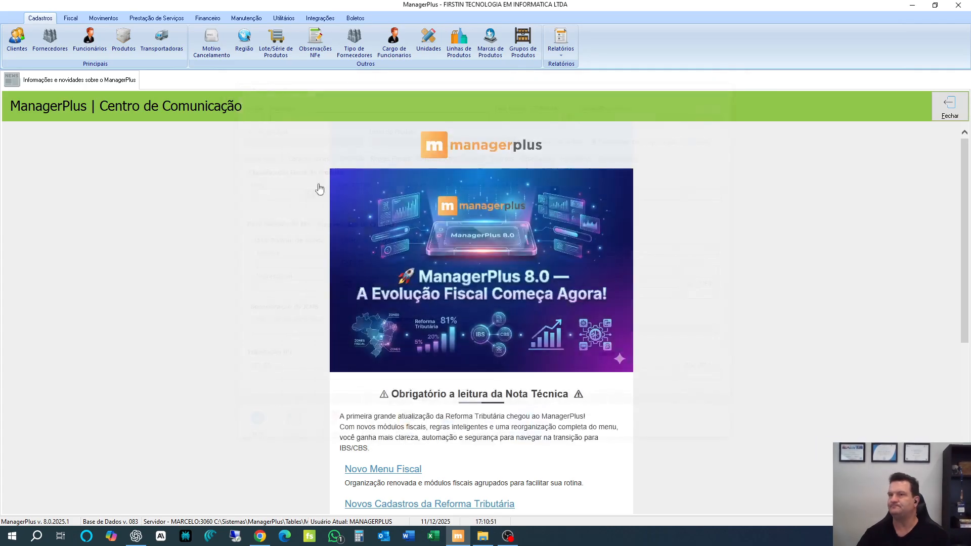
Reopen the general NFe parameters in Configurações Gerais and point out the Alíquota CBS Padrão
{"action": "left_click", "coordinate": [246, 18]}
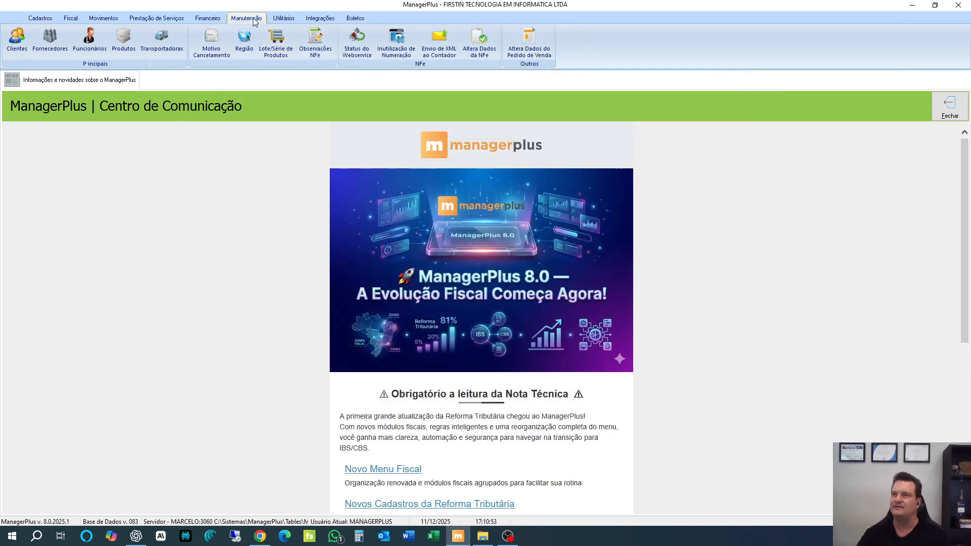
{"action": "left_click", "coordinate": [21, 40]}
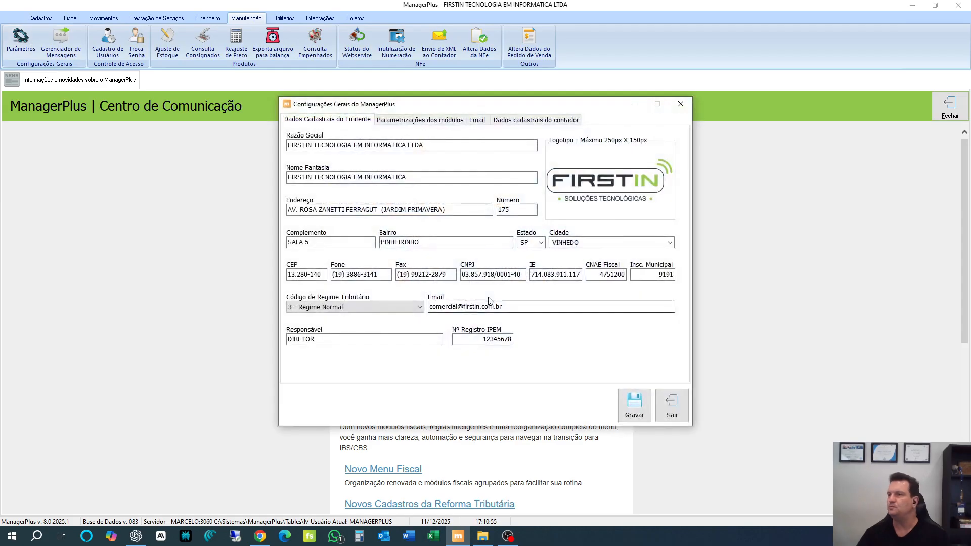
{"action": "left_click", "coordinate": [400, 121]}
{"action": "left_click", "coordinate": [422, 134]}
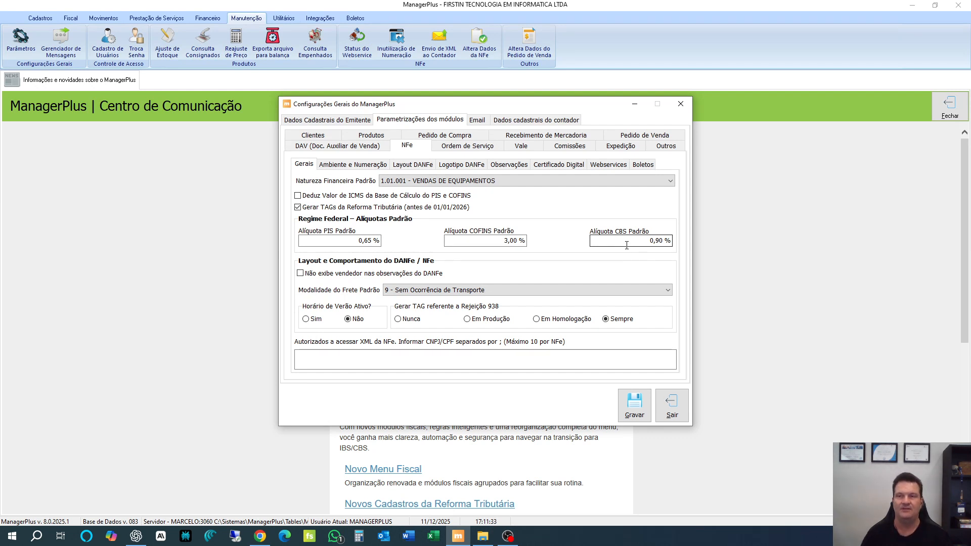
{"action": "left_click_drag", "start_coordinate": [626, 245], "coordinate": [563, 241]}
{"action": "left_click", "coordinate": [627, 240]}
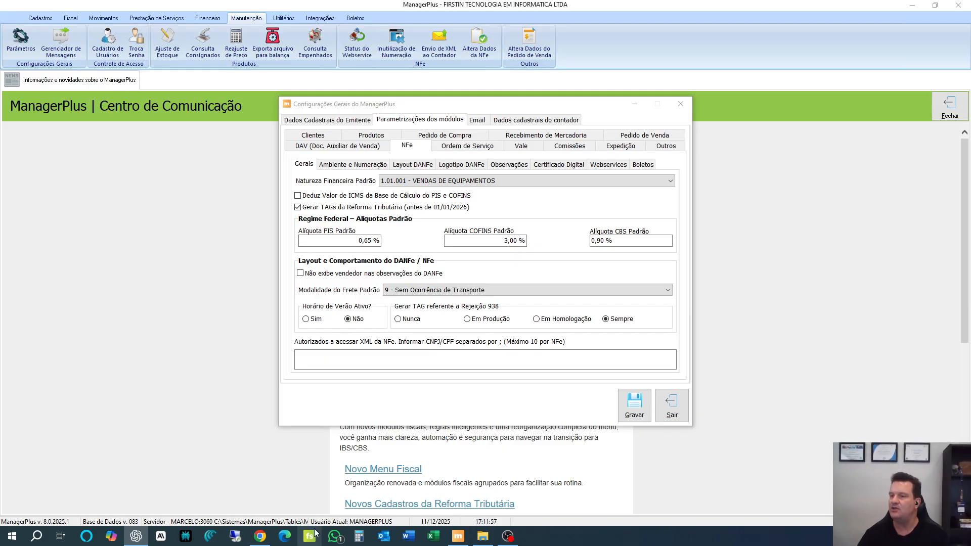
In the browser, read the release notes from the NFe settings through to the Cadastro de Clientes section
{"action": "left_click", "coordinate": [267, 540]}
{"action": "scroll", "coordinate": [536, 415], "scroll_direction": "down", "scroll_amount": 8}
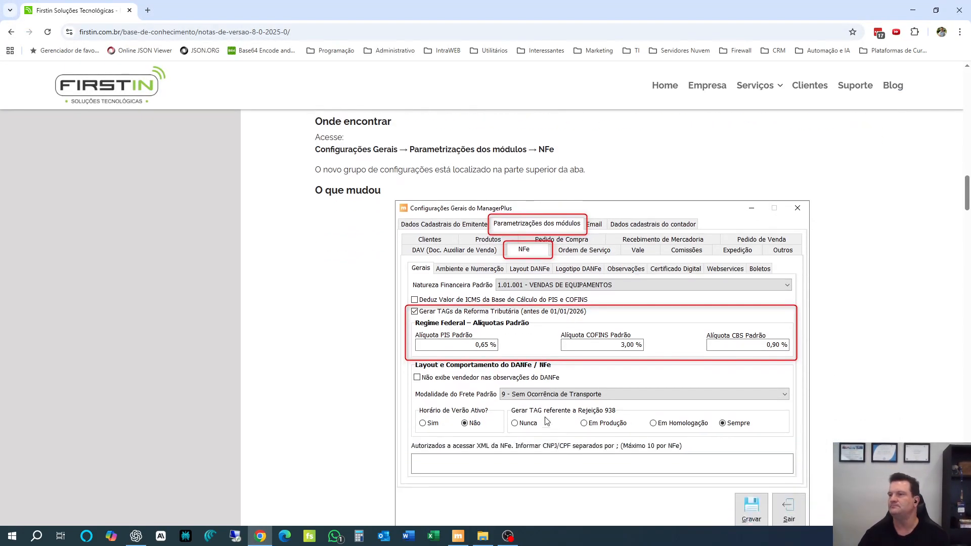
{"action": "scroll", "coordinate": [536, 414], "scroll_direction": "down", "scroll_amount": 10}
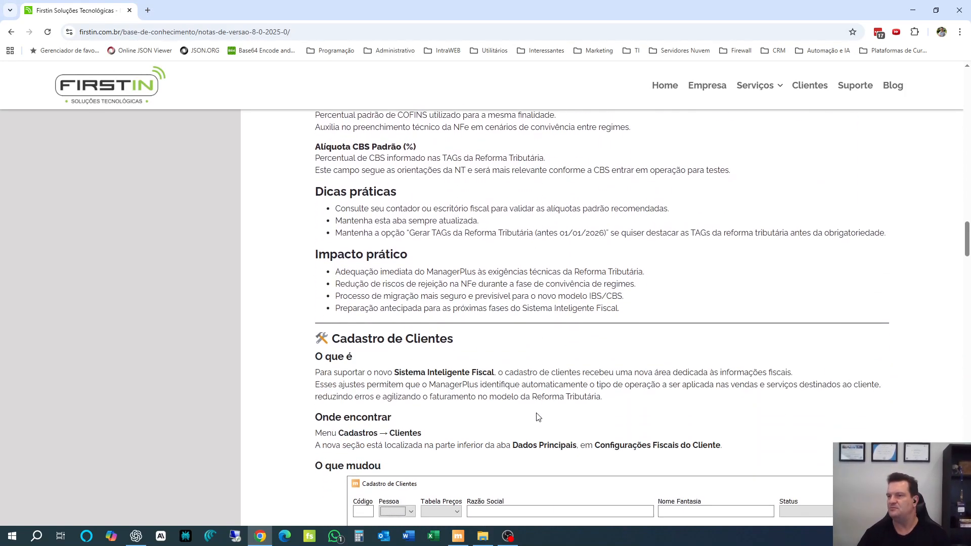
{"action": "scroll", "coordinate": [538, 416], "scroll_direction": "down", "scroll_amount": 1}
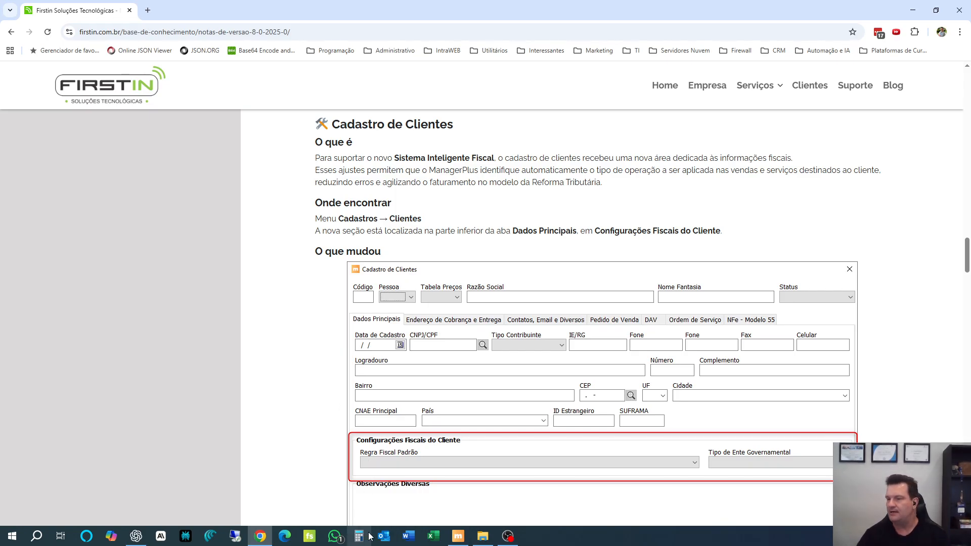
Switch back to ManagerPlus, close Configurações Gerais and open the Cadastro de Clientes
{"action": "left_click", "coordinate": [457, 536]}
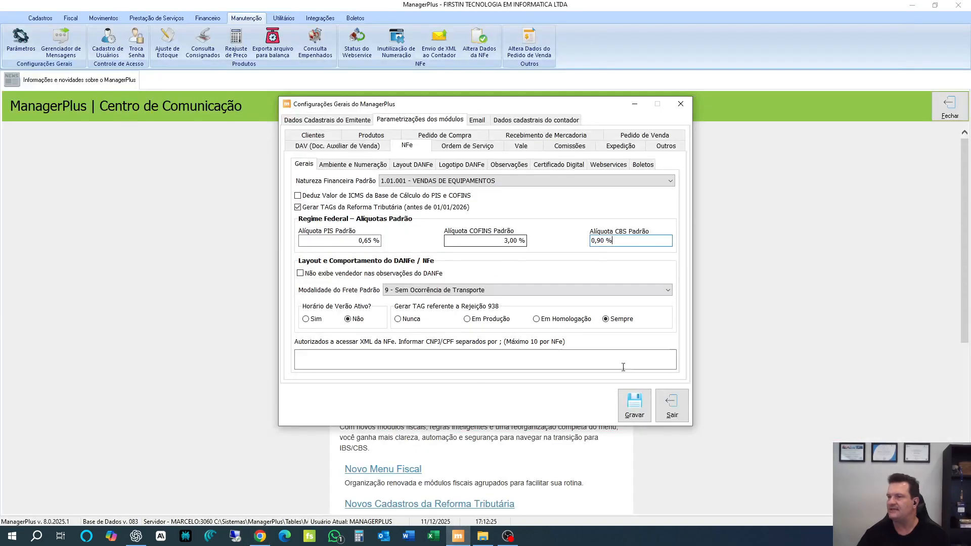
{"action": "left_click", "coordinate": [673, 404]}
{"action": "left_click", "coordinate": [35, 18]}
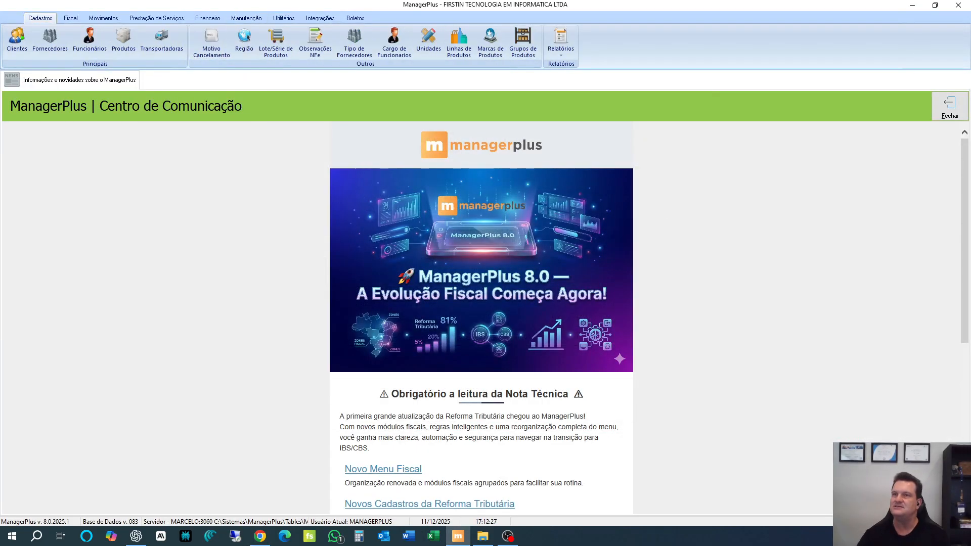
{"action": "left_click", "coordinate": [24, 38]}
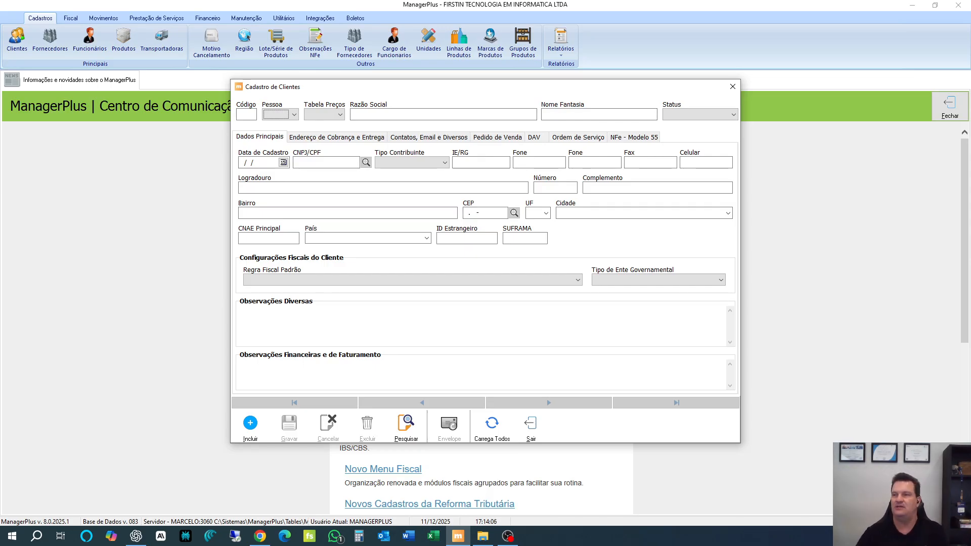
Examine the client's Regra Fiscal Padrão and Tipo de Ente Governamental options without choosing any
{"action": "left_click", "coordinate": [560, 284]}
{"action": "left_click", "coordinate": [482, 317]}
{"action": "left_click", "coordinate": [483, 317]}
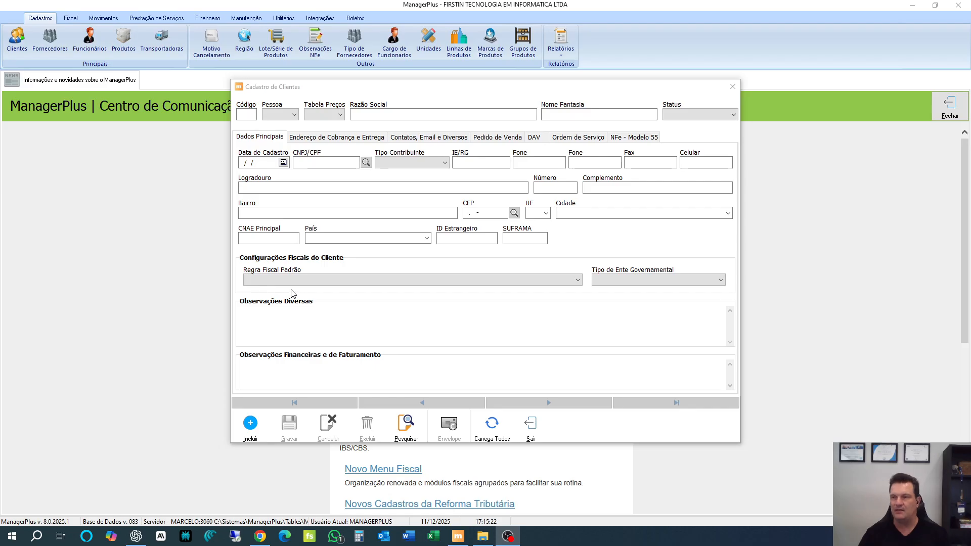
{"action": "left_click", "coordinate": [688, 284]}
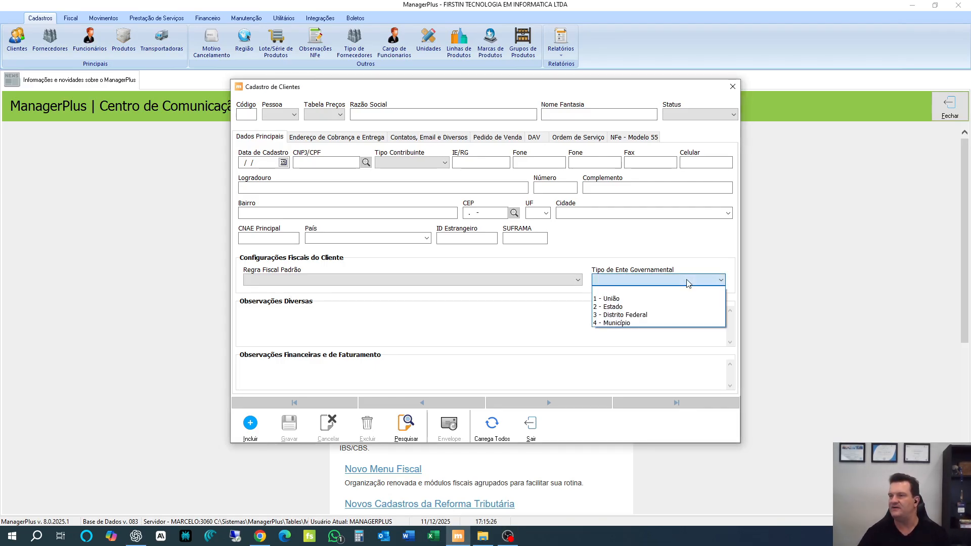
{"action": "left_click", "coordinate": [687, 281]}
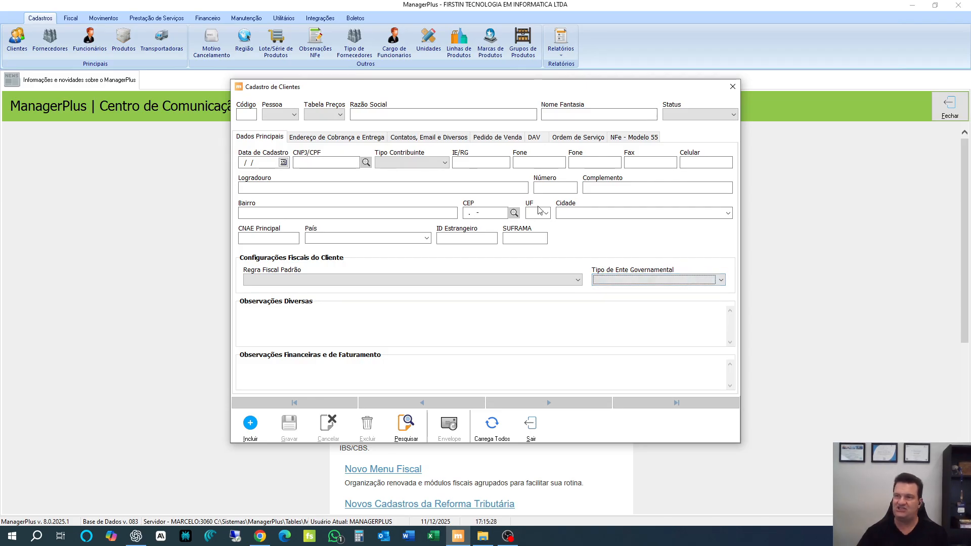
{"action": "left_click", "coordinate": [682, 282]}
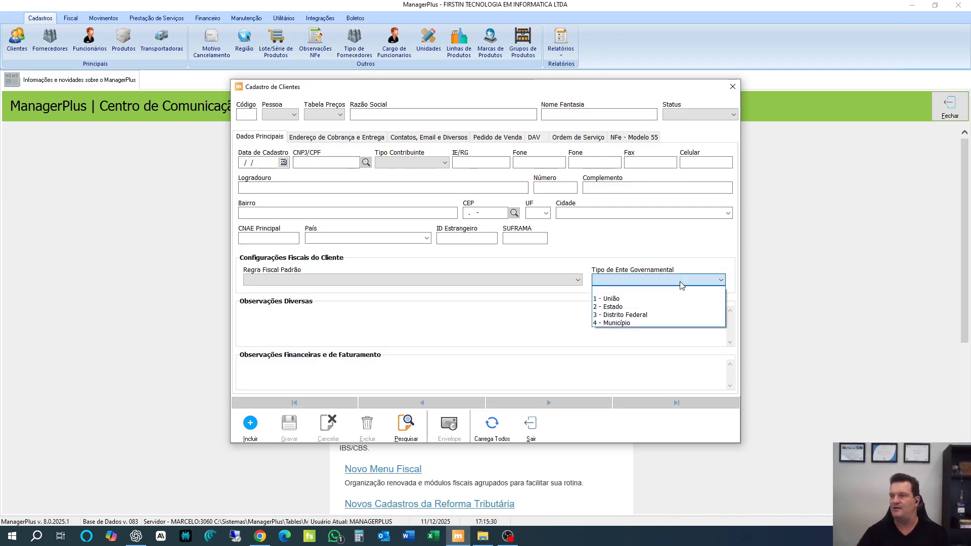
{"action": "left_click", "coordinate": [527, 320]}
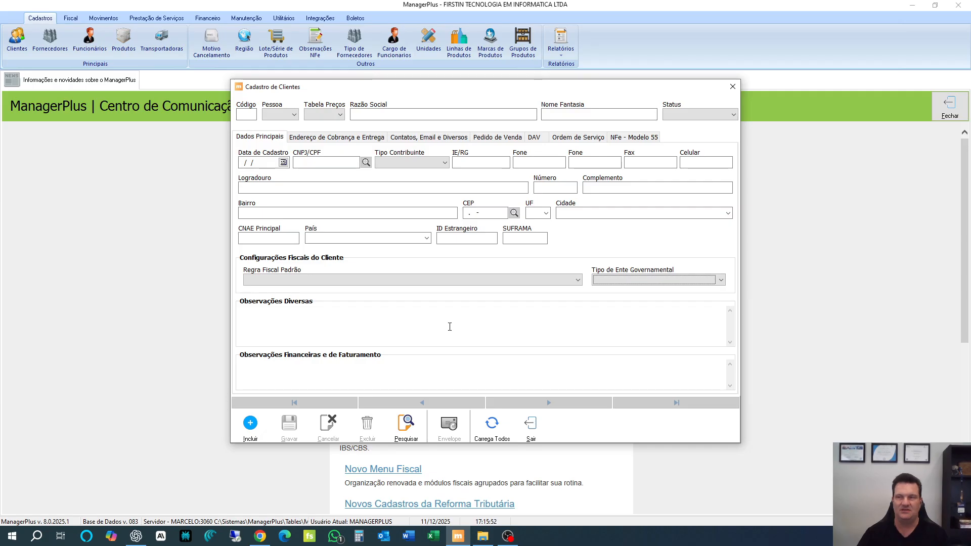
{"action": "left_click", "coordinate": [626, 279]}
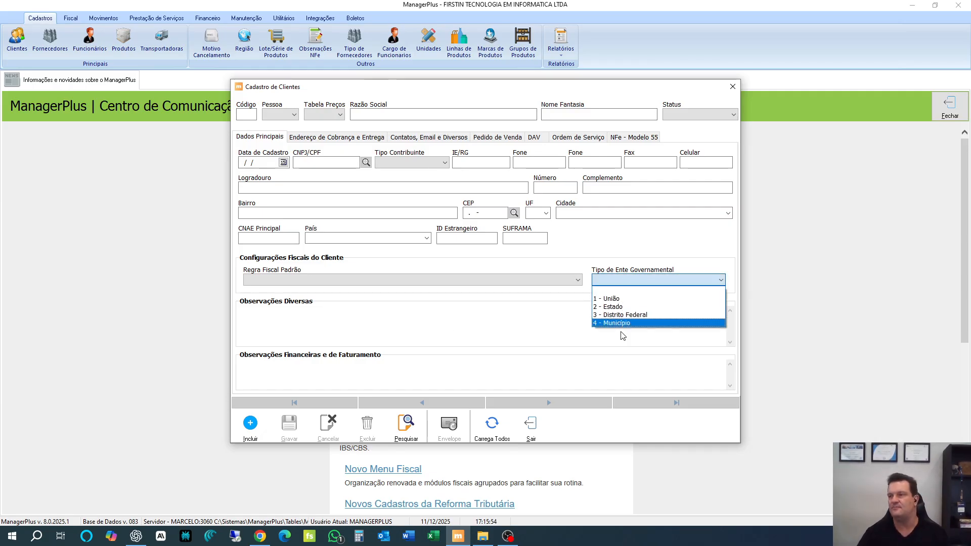
{"action": "left_click", "coordinate": [509, 337]}
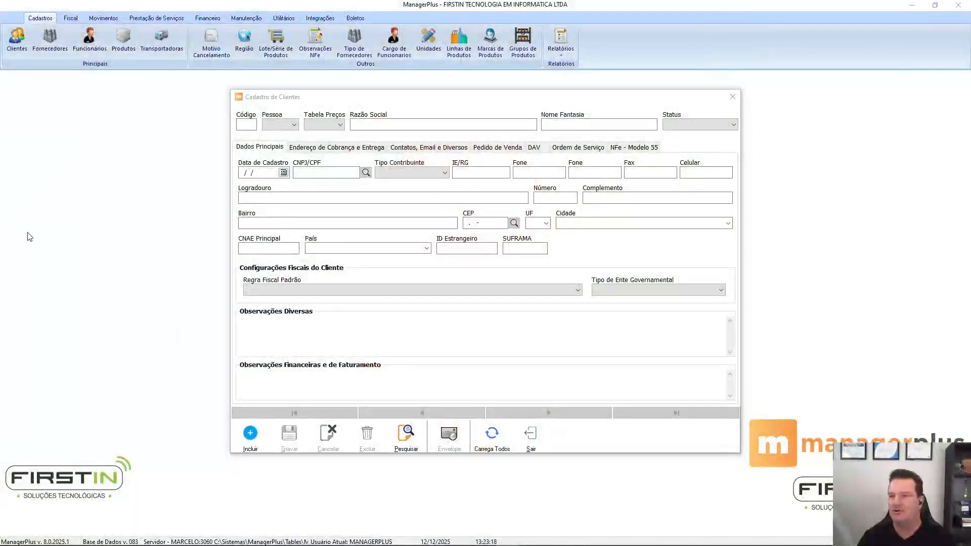
Close the client register, search the Cadastro de Produtos for "cpu" and load the product CPU COMPLETA
{"action": "left_click", "coordinate": [532, 438]}
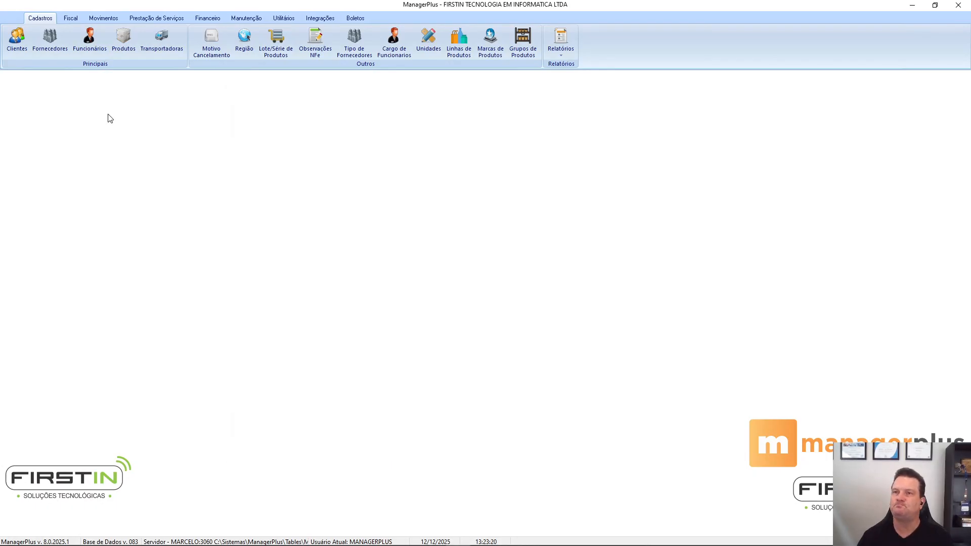
{"action": "left_click", "coordinate": [124, 36]}
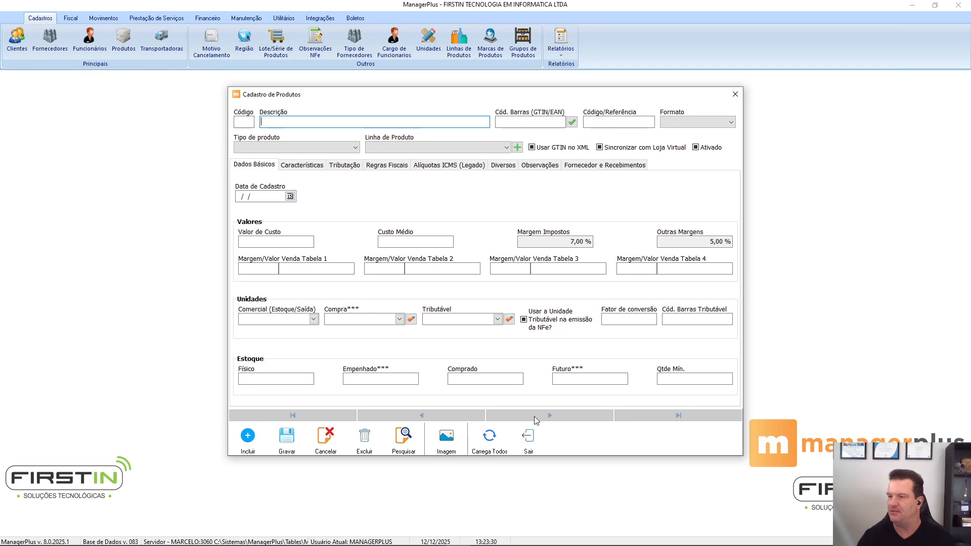
{"action": "left_click", "coordinate": [418, 440]}
{"action": "type", "text": "c"}
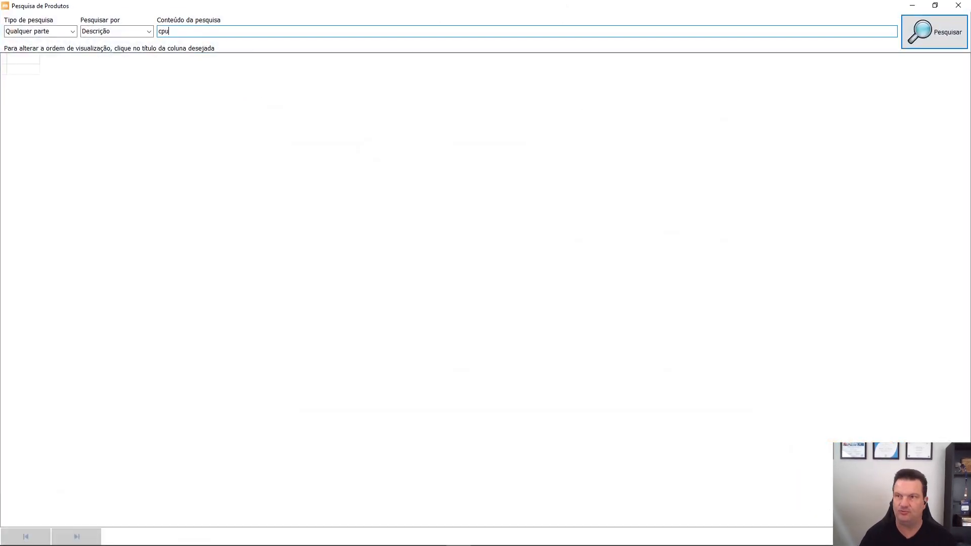
{"action": "type", "text": "pu"}
{"action": "key", "text": "Return"}
{"action": "double_click", "coordinate": [161, 71]}
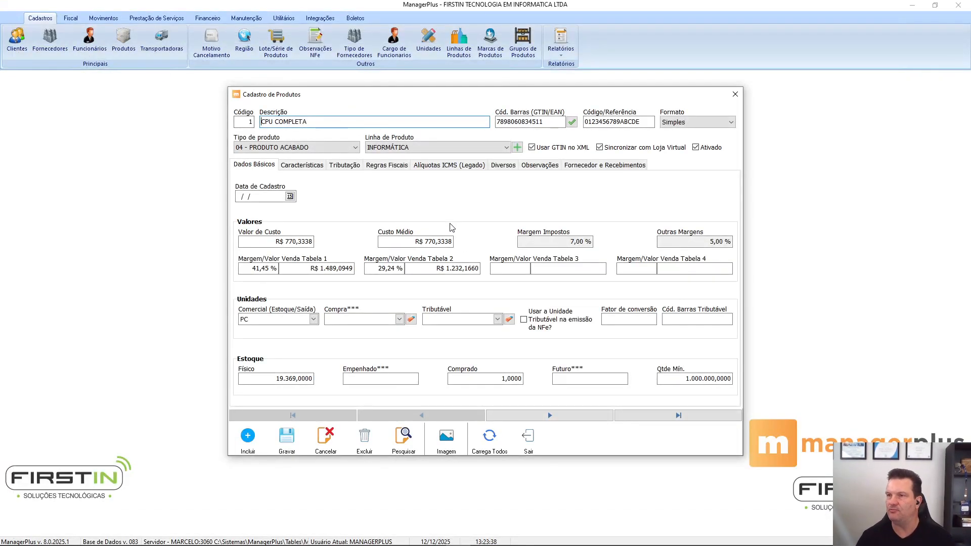
Review the basic data, characteristics and fiscal classification under Tributação for the product CPU COMPLETA
{"action": "left_click", "coordinate": [255, 169]}
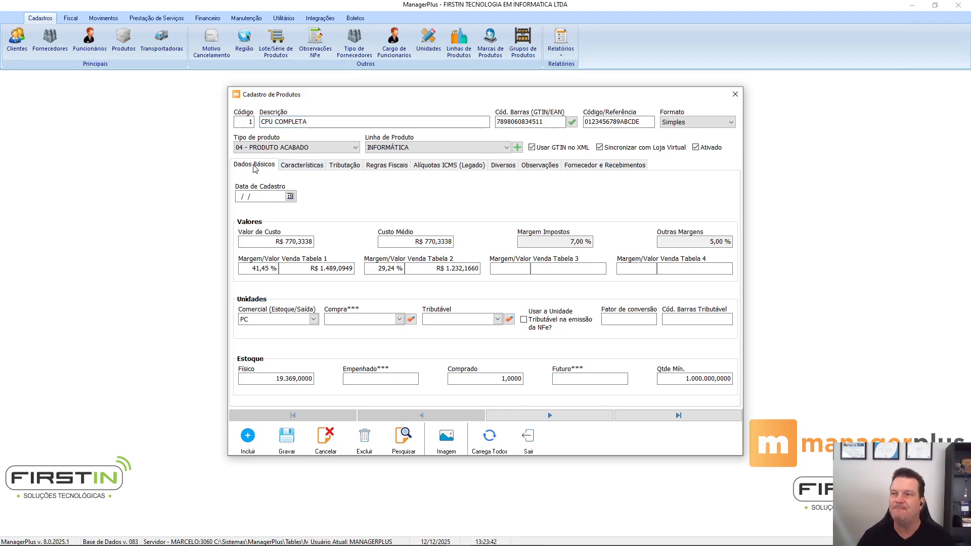
{"action": "left_click", "coordinate": [304, 168]}
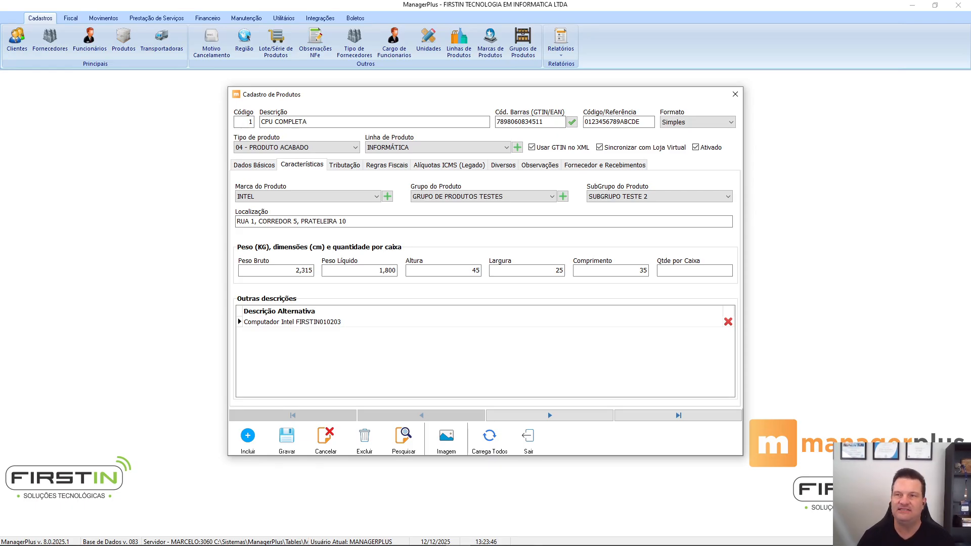
{"action": "left_click", "coordinate": [347, 168]}
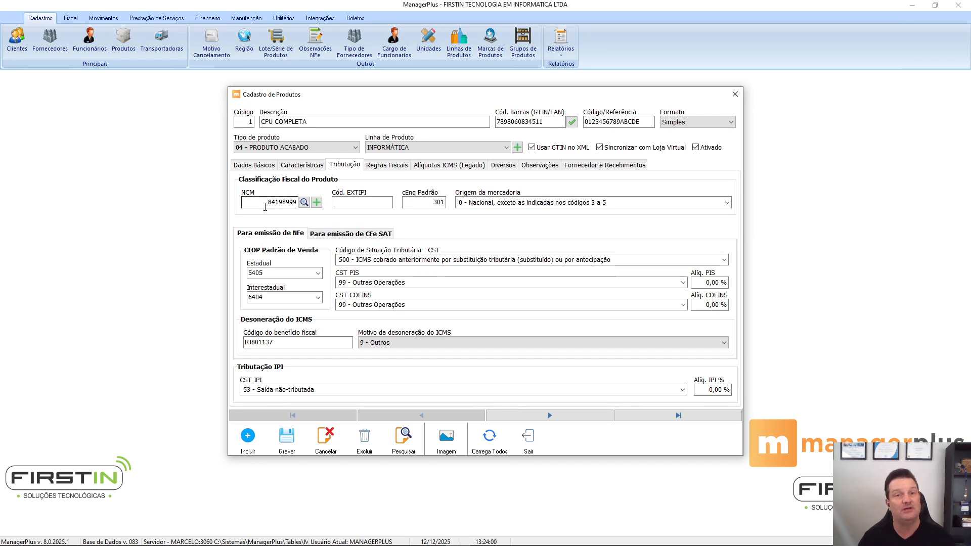
{"action": "left_click", "coordinate": [342, 205]}
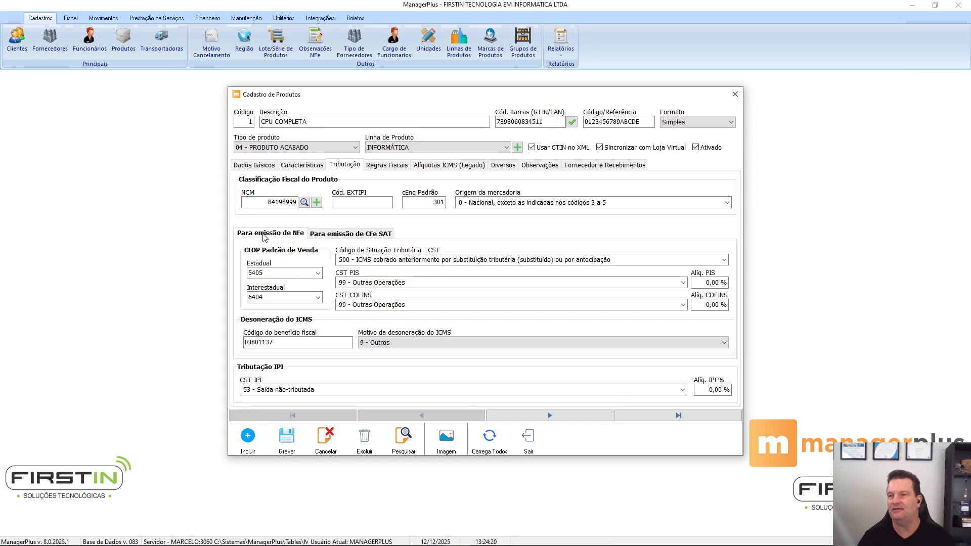
Compare the NFe and CFe SAT tax settings under Tributação for the product CPU COMPLETA
{"action": "left_click", "coordinate": [356, 235]}
{"action": "left_click", "coordinate": [280, 235]}
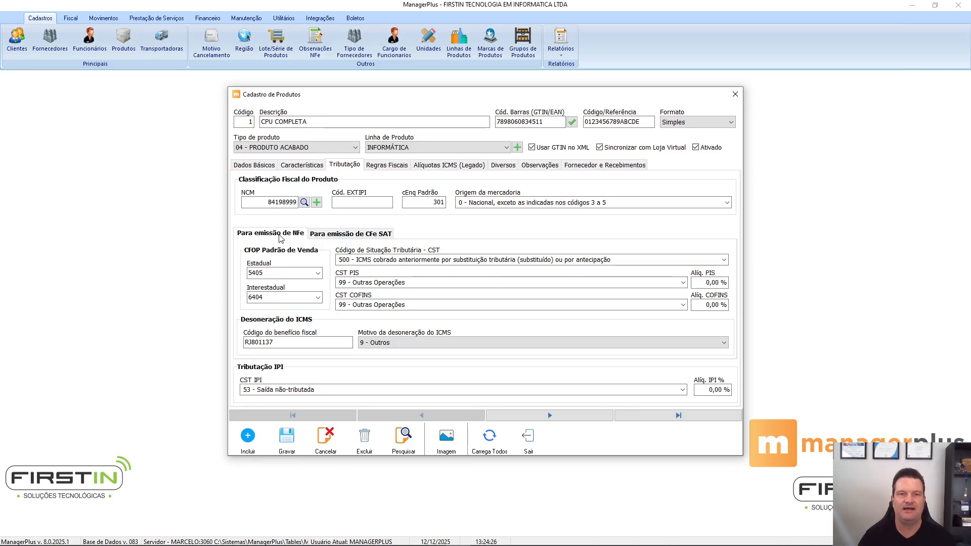
{"action": "left_click", "coordinate": [357, 235]}
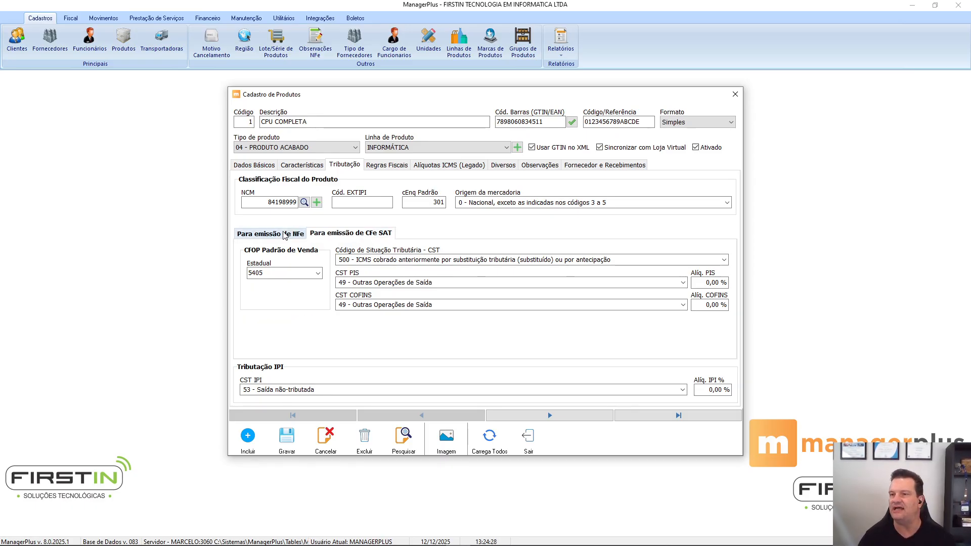
{"action": "left_click", "coordinate": [286, 233]}
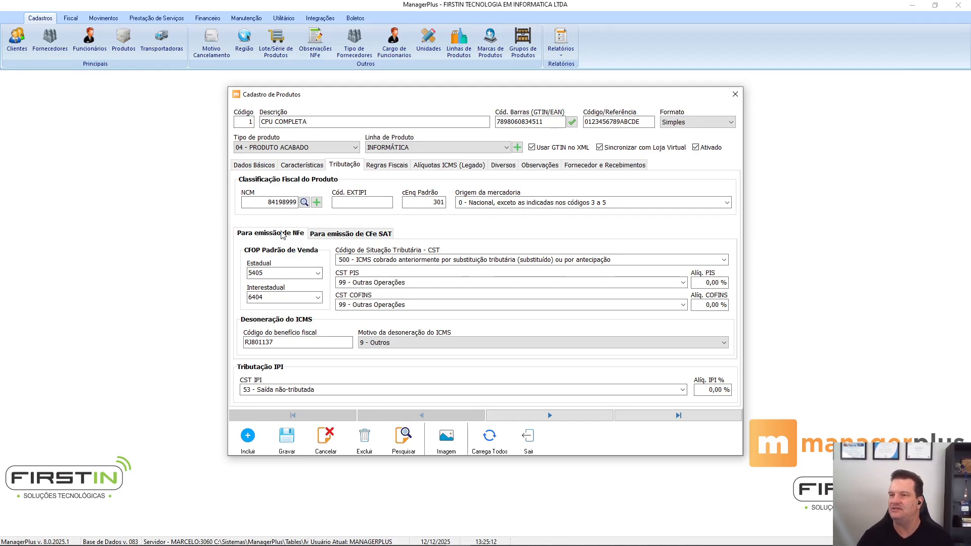
Close the product register, look at the blank Cadastro de Regra Fiscal form and close it without loading a rule
{"action": "left_click", "coordinate": [517, 450]}
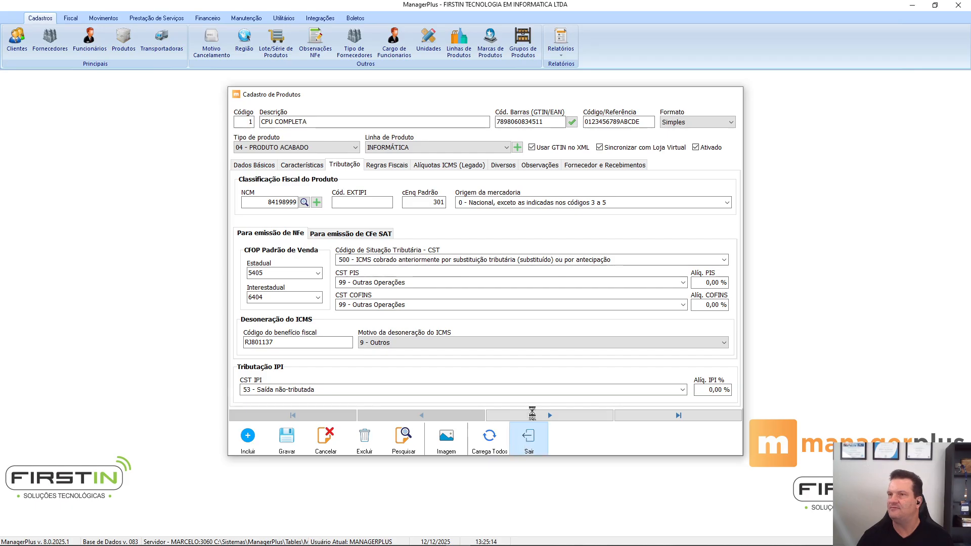
{"action": "left_click", "coordinate": [72, 19]}
{"action": "left_click", "coordinate": [344, 41]}
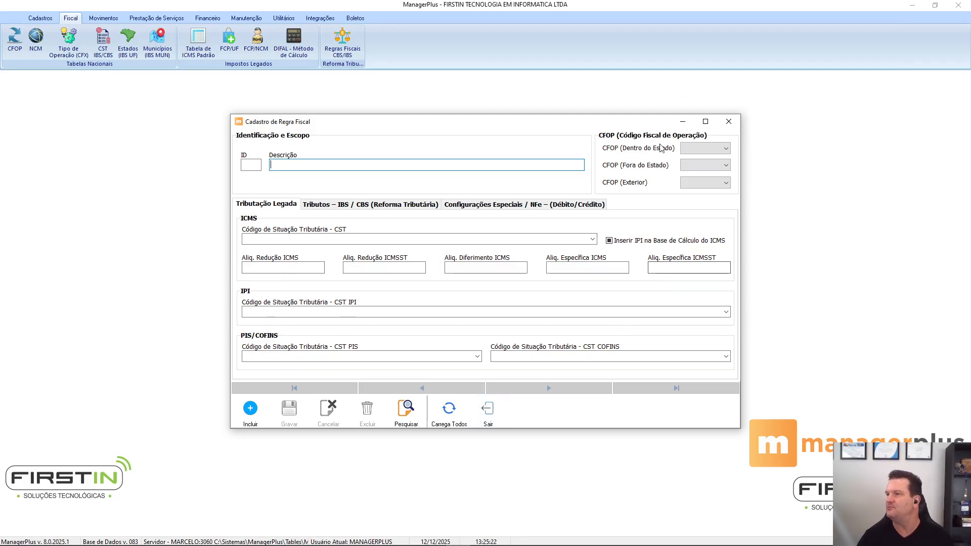
{"action": "left_click", "coordinate": [489, 410]}
Open the Cadastro de Produtos again, search for "cpu" and load the product CPU COMPLETA
{"action": "left_click", "coordinate": [40, 17]}
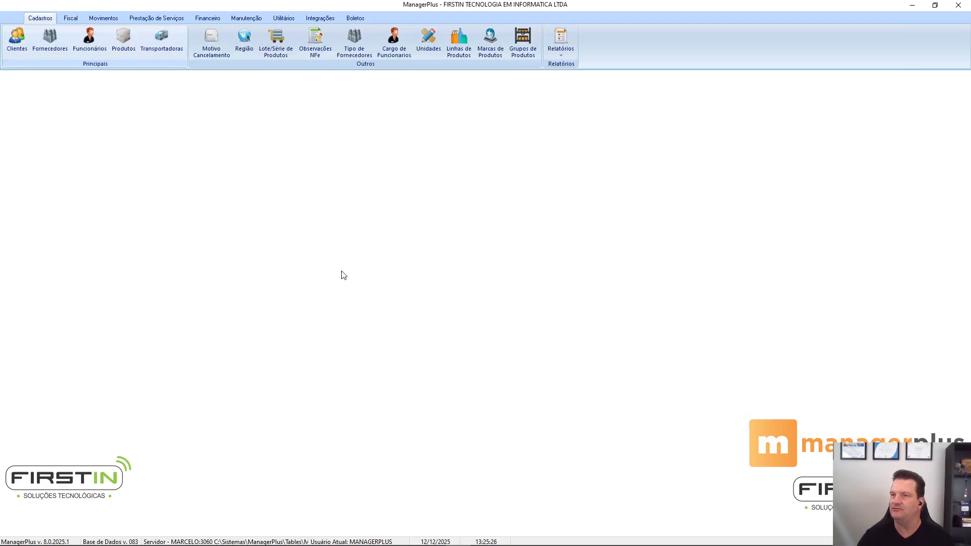
{"action": "left_click", "coordinate": [393, 447]}
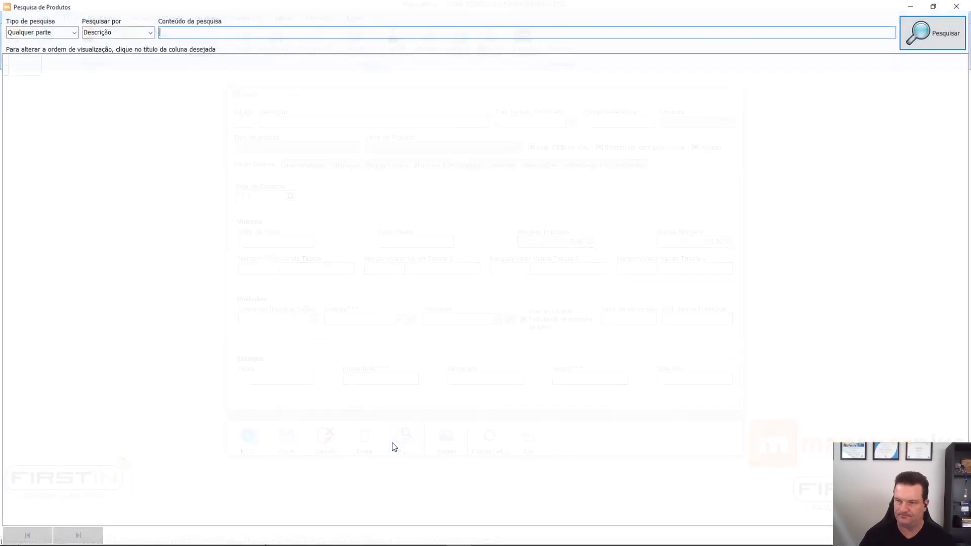
{"action": "key", "text": "Return"}
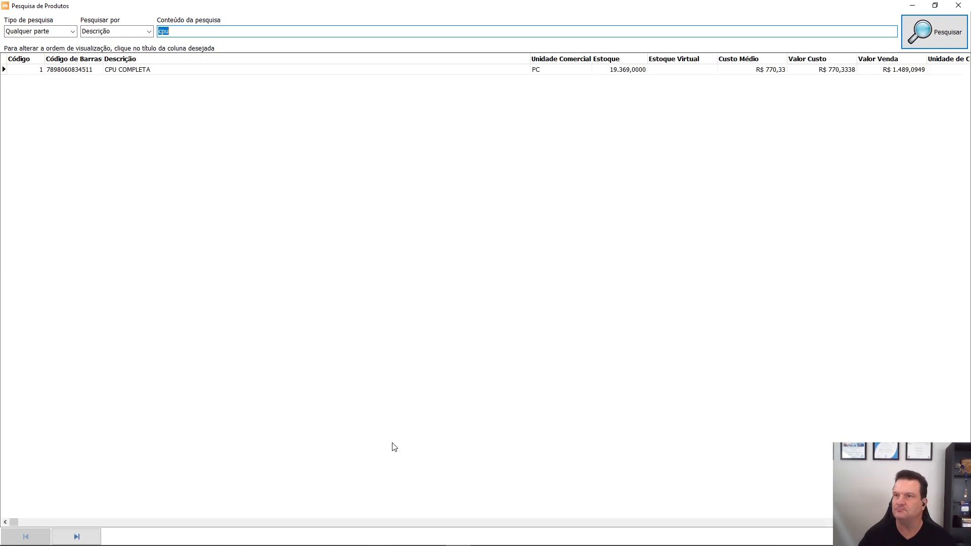
{"action": "double_click", "coordinate": [156, 70]}
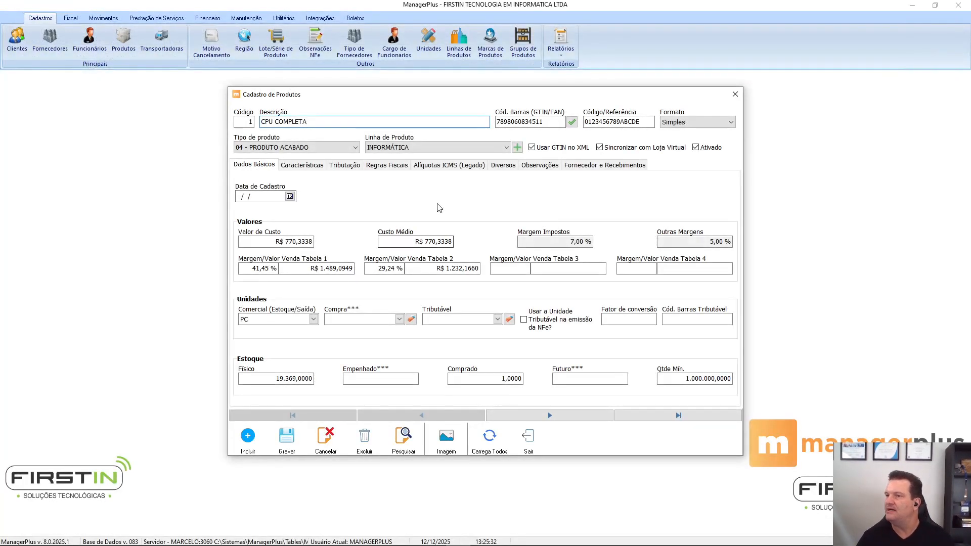
Review the product's Tributação, Alíquotas ICMS (Legado) and Regras Fiscais settings
{"action": "left_click", "coordinate": [344, 166]}
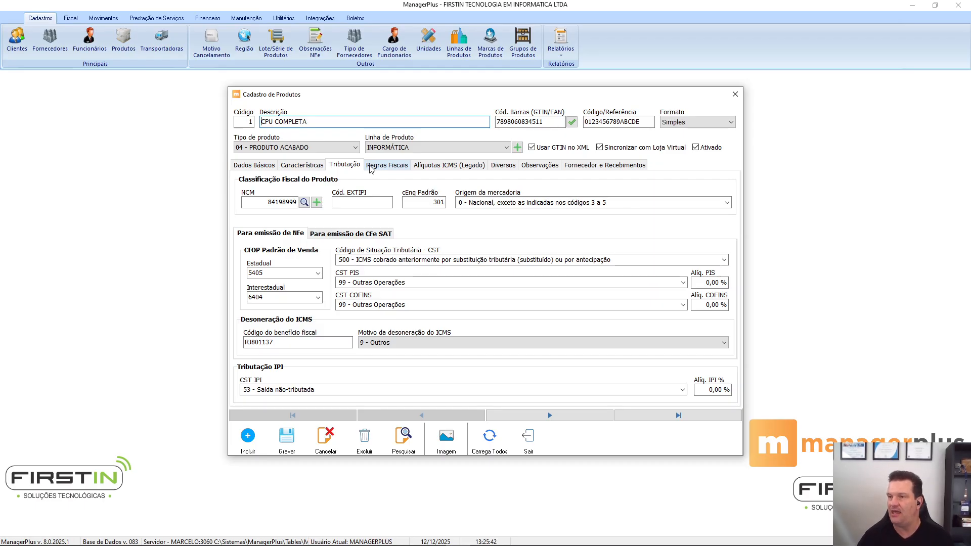
{"action": "left_click", "coordinate": [453, 169]}
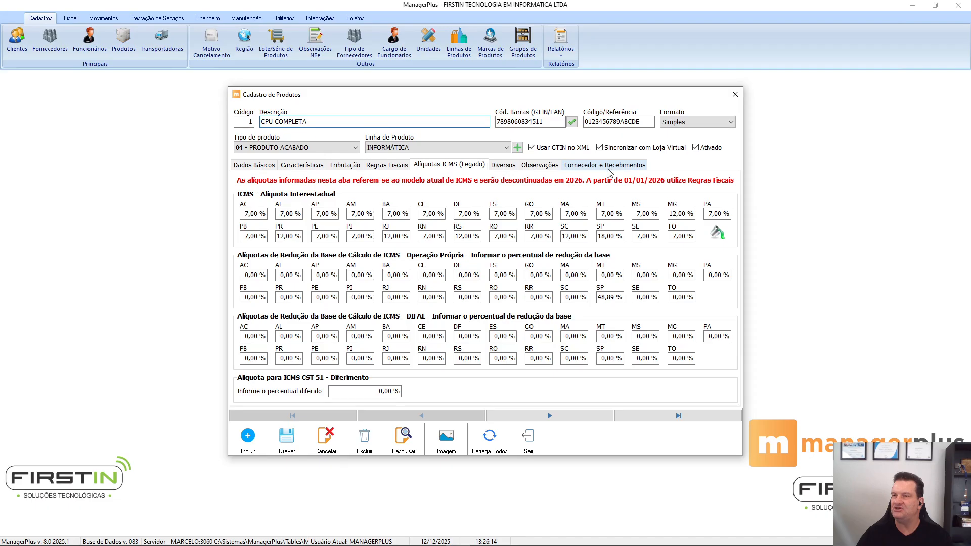
{"action": "left_click", "coordinate": [387, 165]}
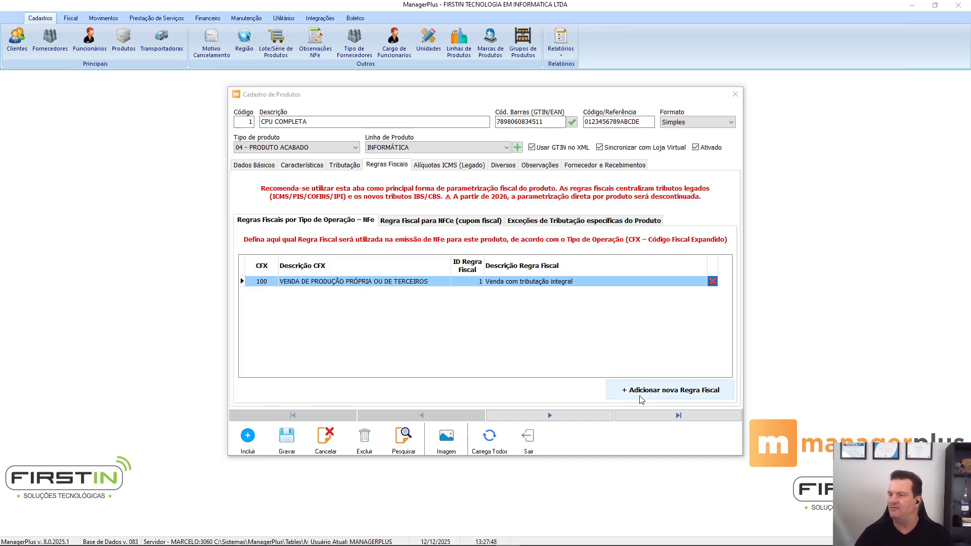
Try to add and save a second NFe rule for operation 100 - VENDA DE PRODUÇÃO PRÓPRIA OU DE TERCEIROS with the fiscal rule Venda com ST (2)
{"action": "left_click", "coordinate": [653, 393]}
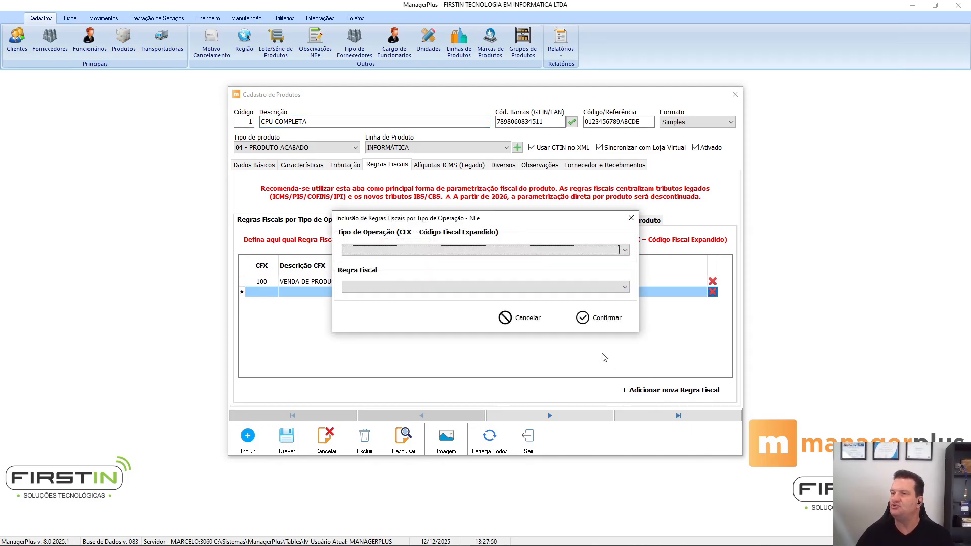
{"action": "left_click", "coordinate": [443, 253]}
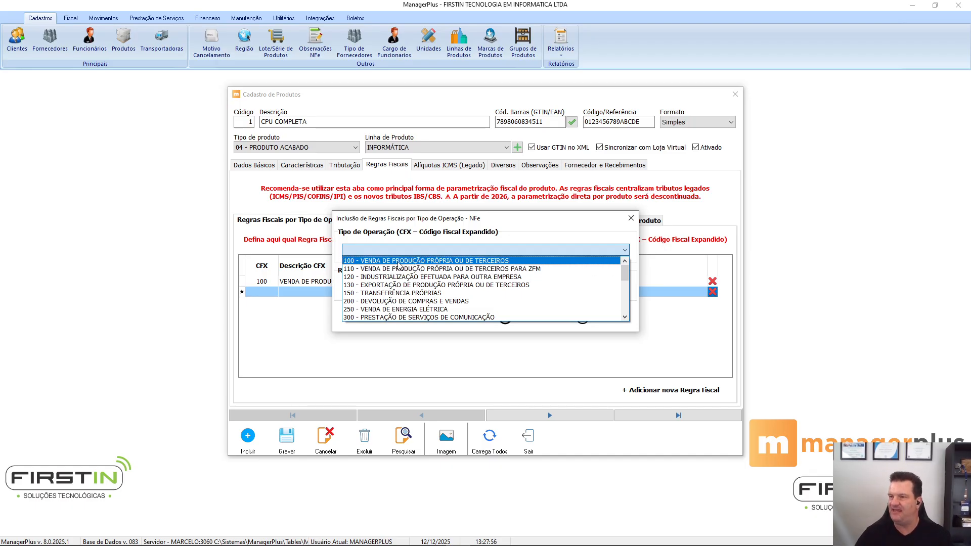
{"action": "left_click", "coordinate": [471, 262]}
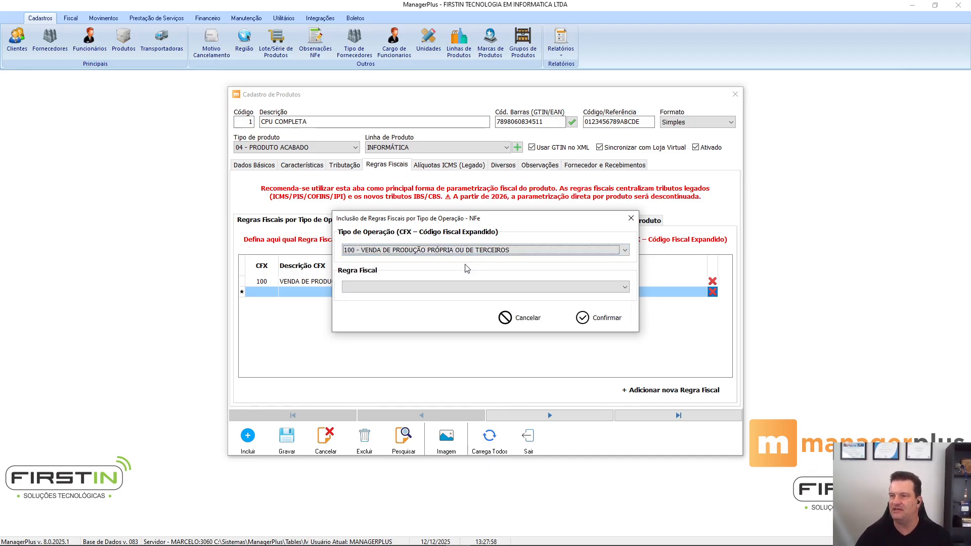
{"action": "left_click", "coordinate": [447, 290]}
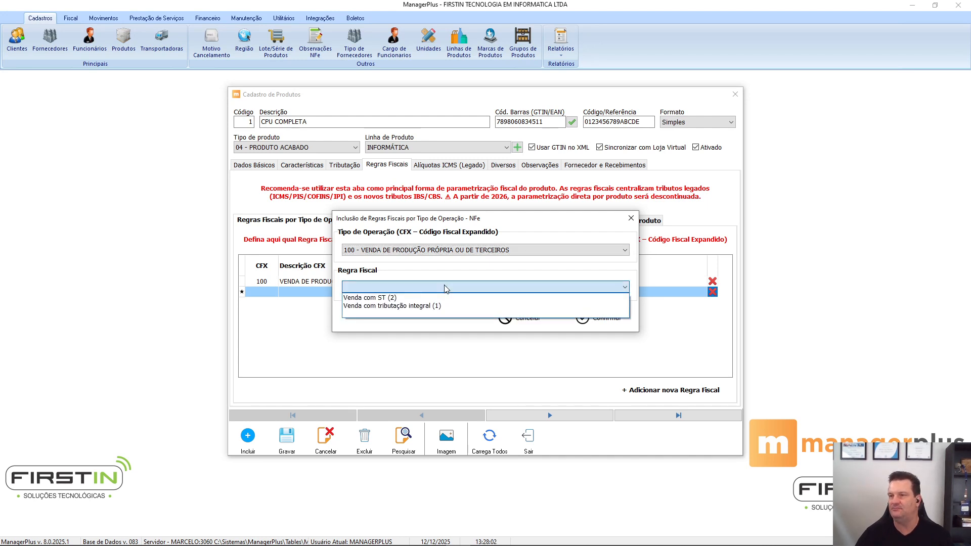
{"action": "left_click", "coordinate": [413, 307]}
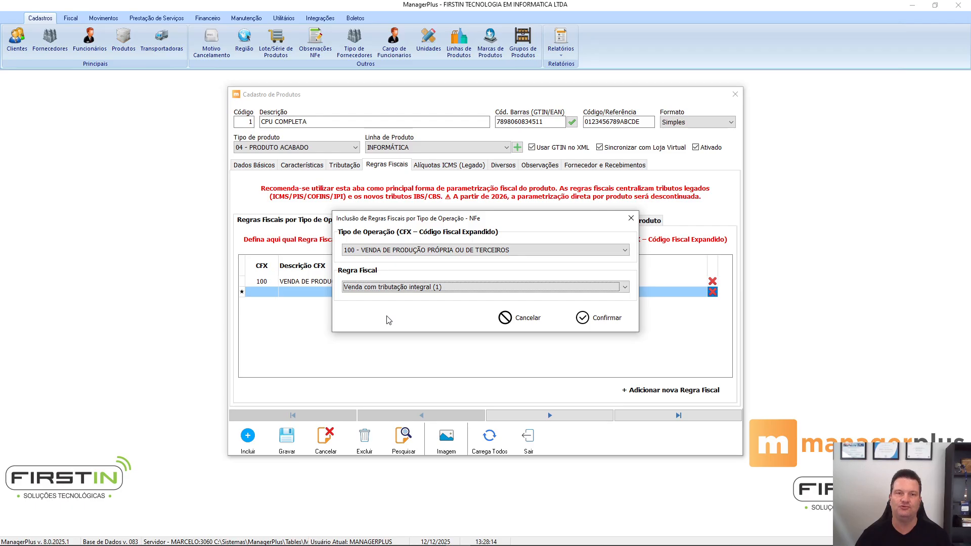
{"action": "left_click", "coordinate": [389, 291]}
{"action": "left_click", "coordinate": [389, 297]}
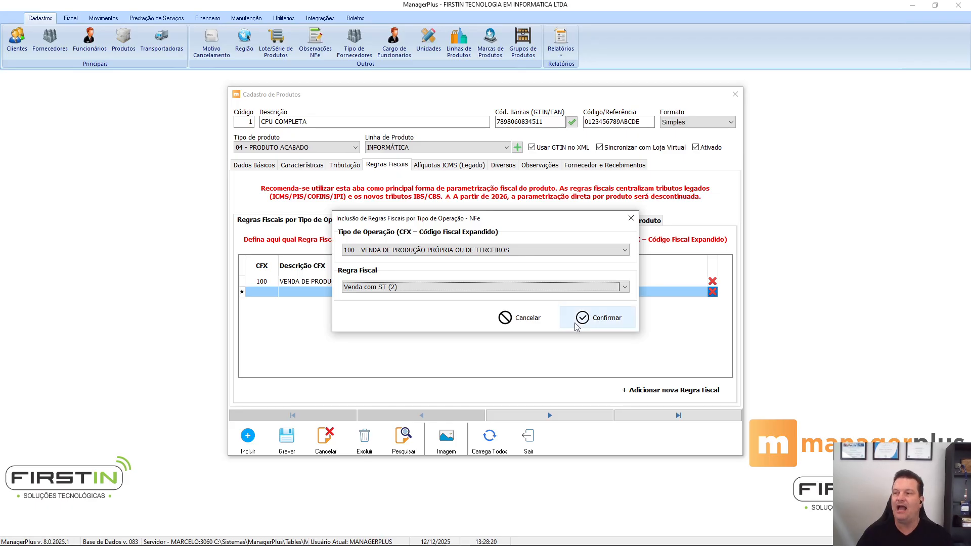
{"action": "left_click", "coordinate": [599, 320]}
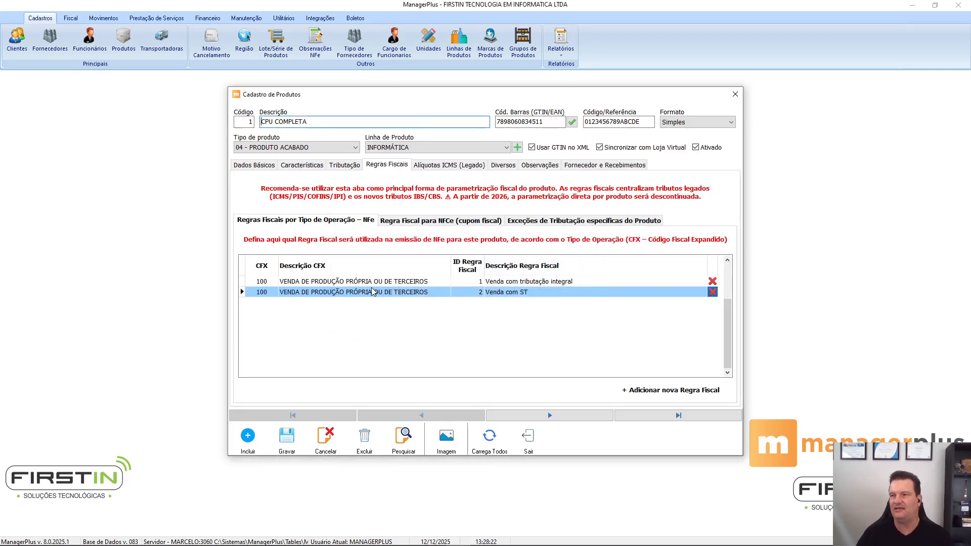
{"action": "left_click", "coordinate": [286, 443]}
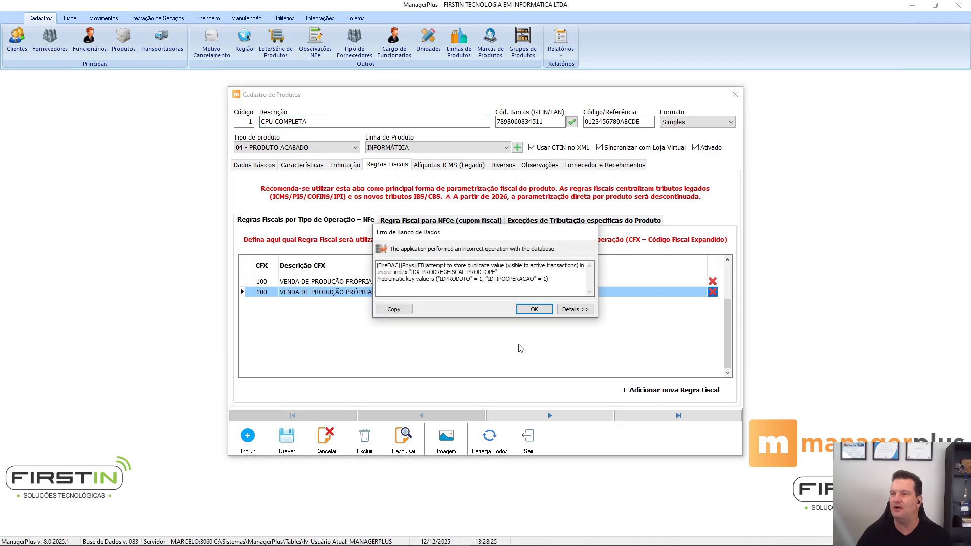
{"action": "left_click", "coordinate": [531, 310]}
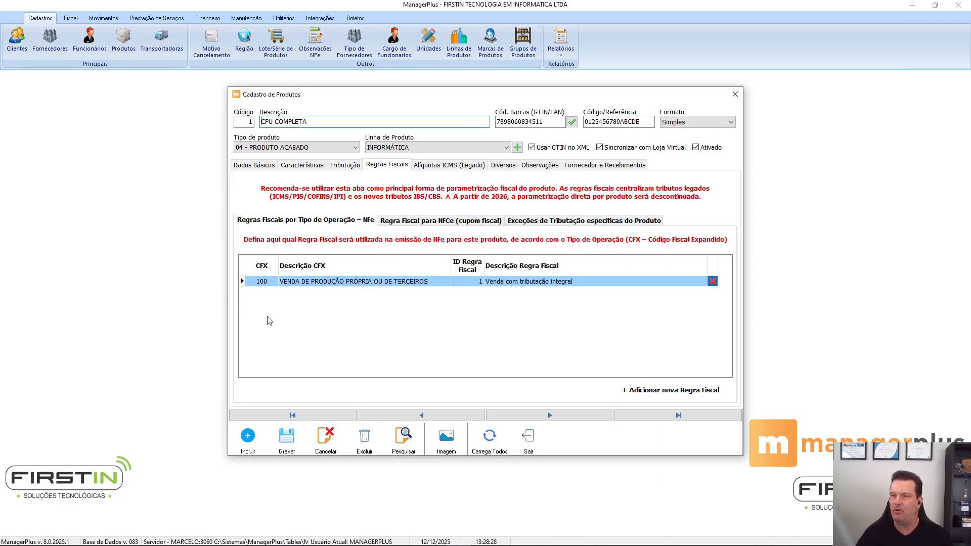
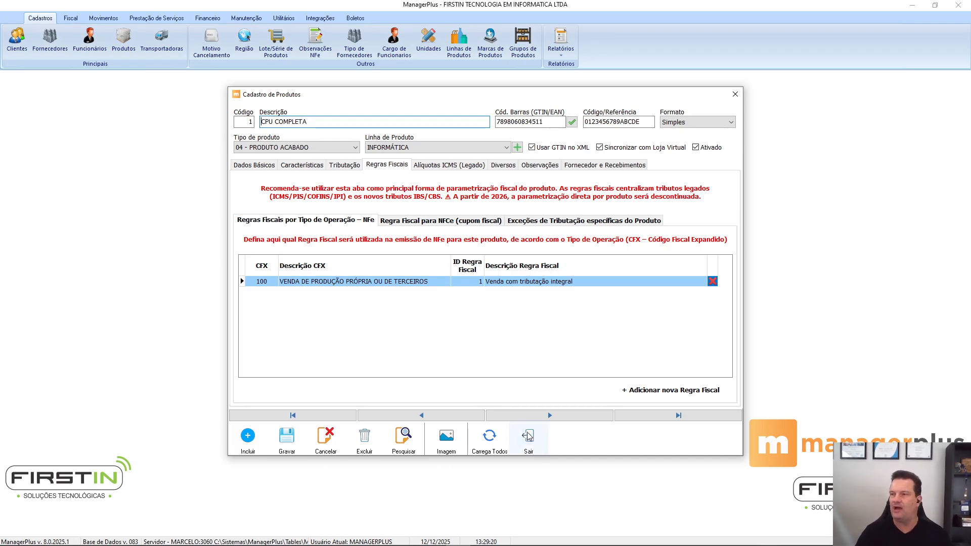
Leave the product register, review the legacy taxation of the fiscal rule Venda com tributação integral, and close the rule register
{"action": "left_click", "coordinate": [543, 441]}
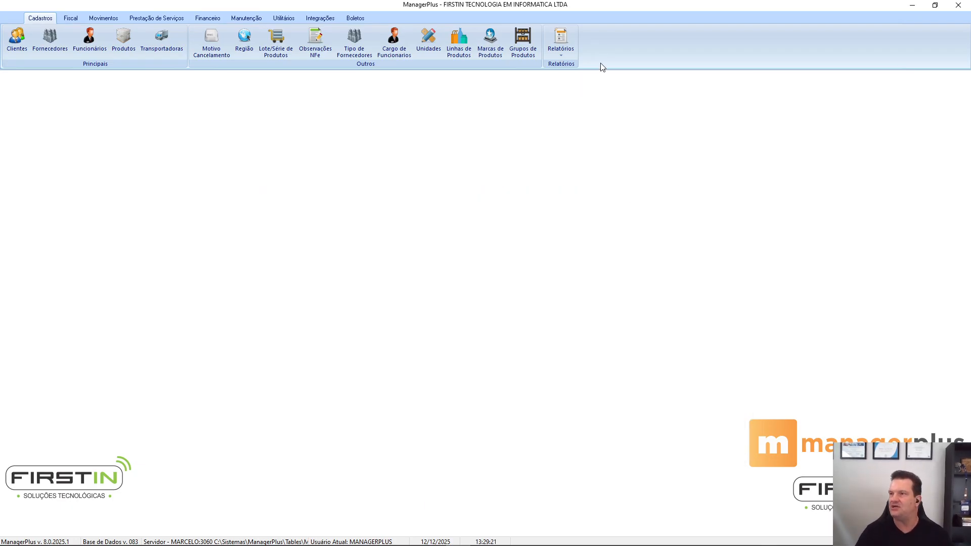
{"action": "left_click", "coordinate": [71, 18]}
{"action": "left_click", "coordinate": [353, 46]}
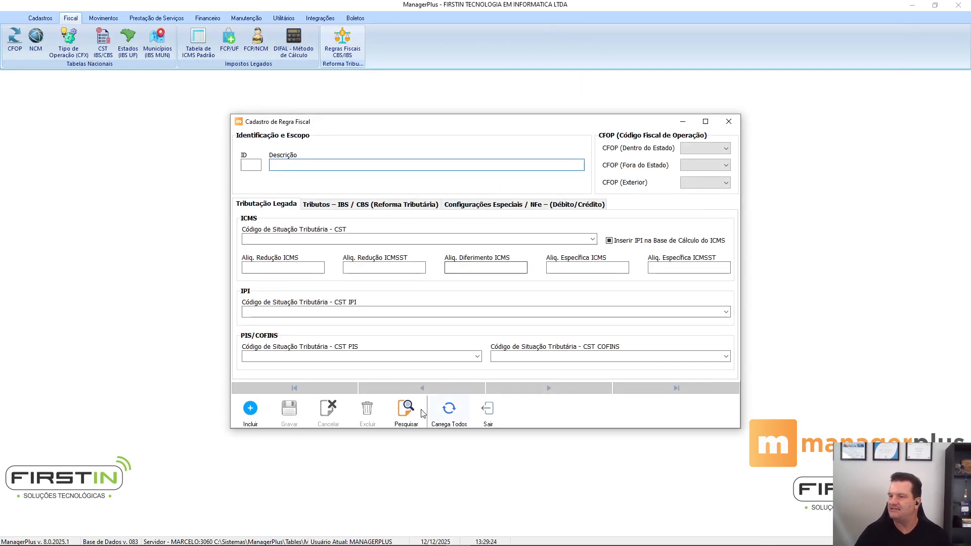
{"action": "left_click", "coordinate": [408, 407]}
{"action": "double_click", "coordinate": [93, 80]}
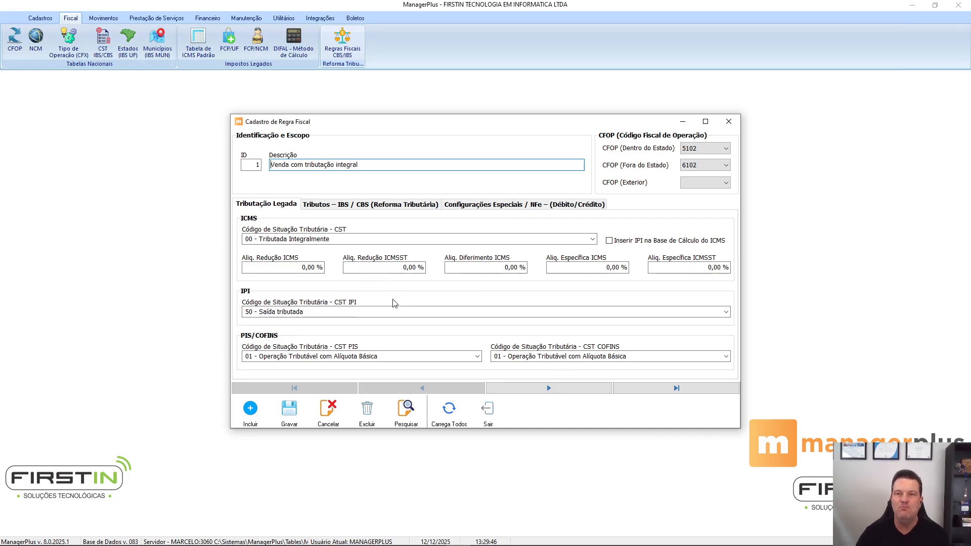
{"action": "left_click", "coordinate": [488, 412]}
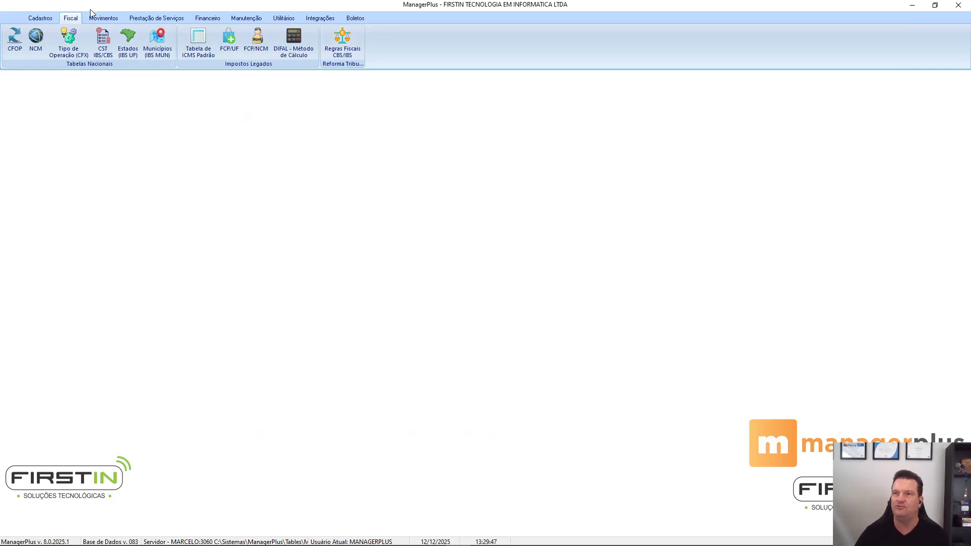
Return to the Cadastro de Produtos, find CPU COMPLETA by searching "cpu" and display its Regras Fiscais
{"action": "left_click", "coordinate": [40, 18]}
{"action": "left_click", "coordinate": [123, 40]}
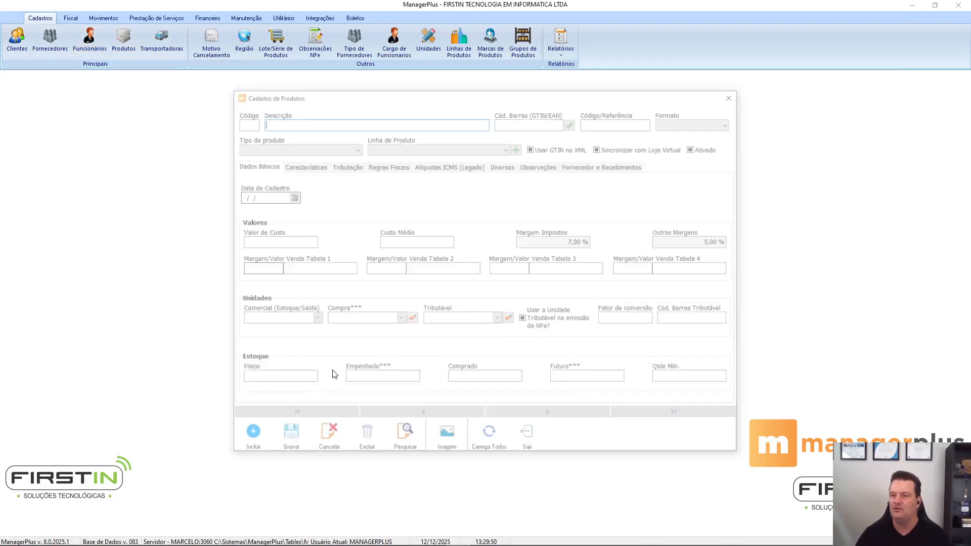
{"action": "left_click", "coordinate": [405, 438]}
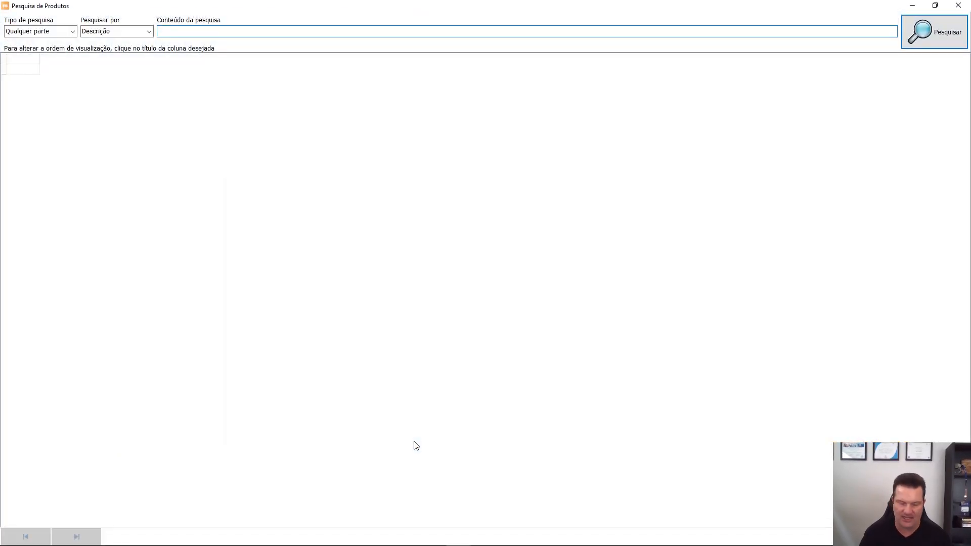
{"action": "type", "text": "p"}
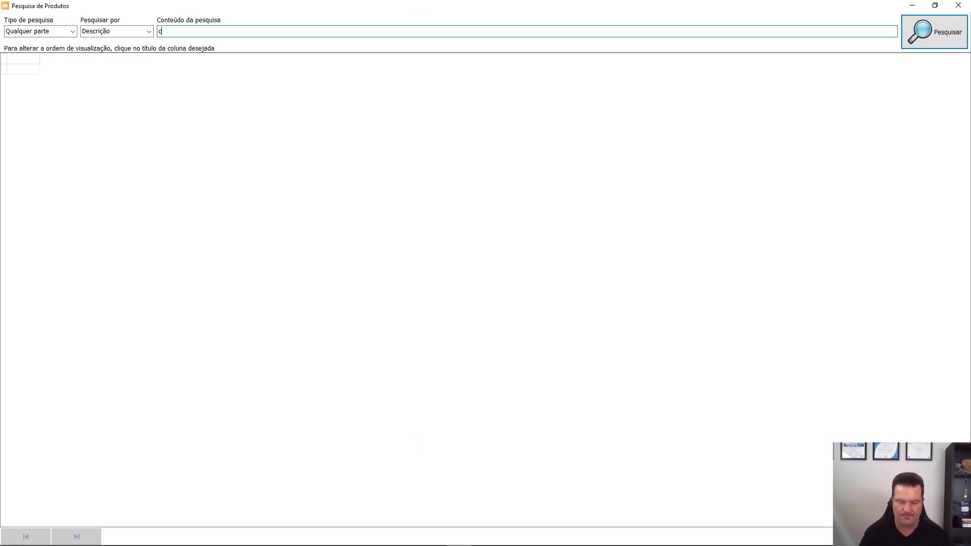
{"action": "type", "text": "u"}
{"action": "key", "text": "Return"}
{"action": "left_click", "coordinate": [136, 70]}
{"action": "double_click", "coordinate": [136, 69]}
{"action": "left_click", "coordinate": [398, 166]}
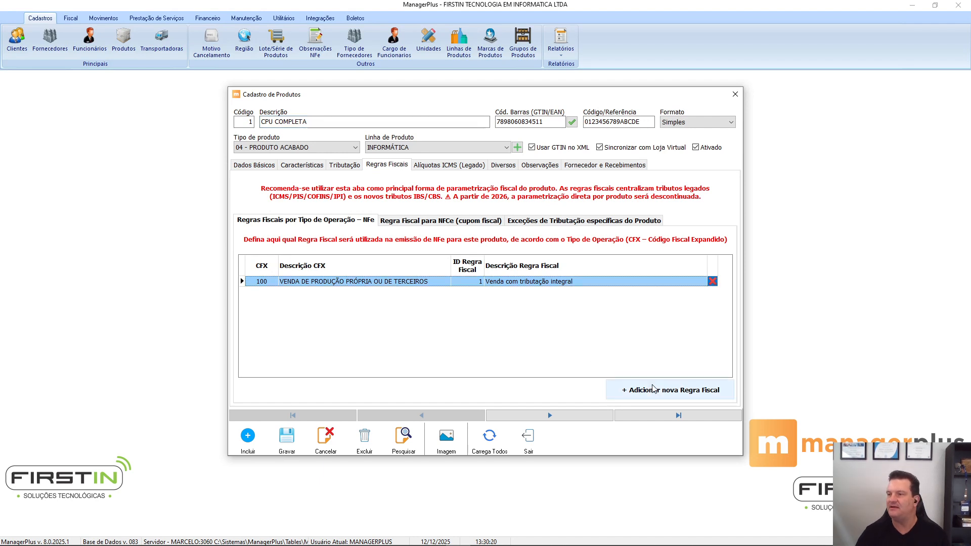
Add an NFe fiscal rule for operation 200 - DEVOLUÇÃO DE COMPRAS E VENDAS using Venda com ST (2), and save the product
{"action": "left_click", "coordinate": [652, 389]}
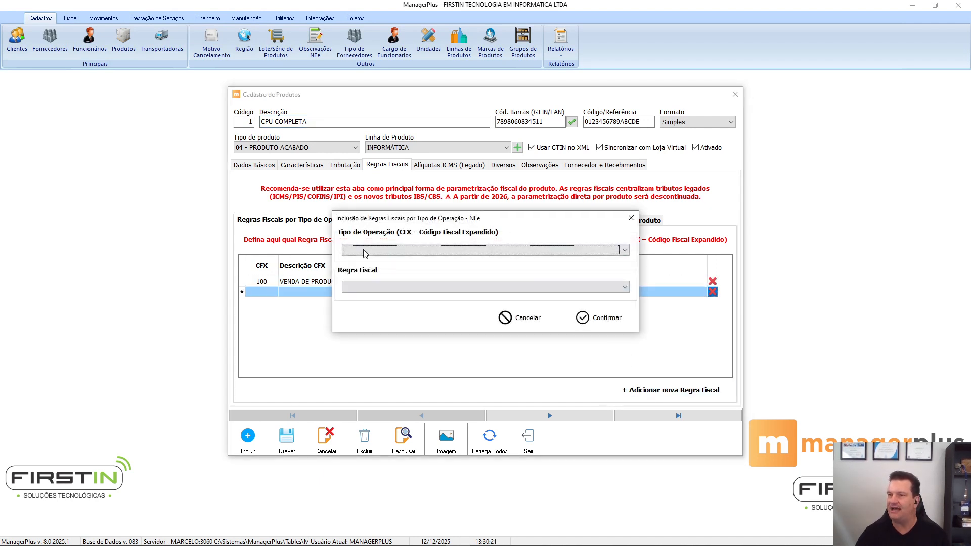
{"action": "left_click", "coordinate": [366, 251]}
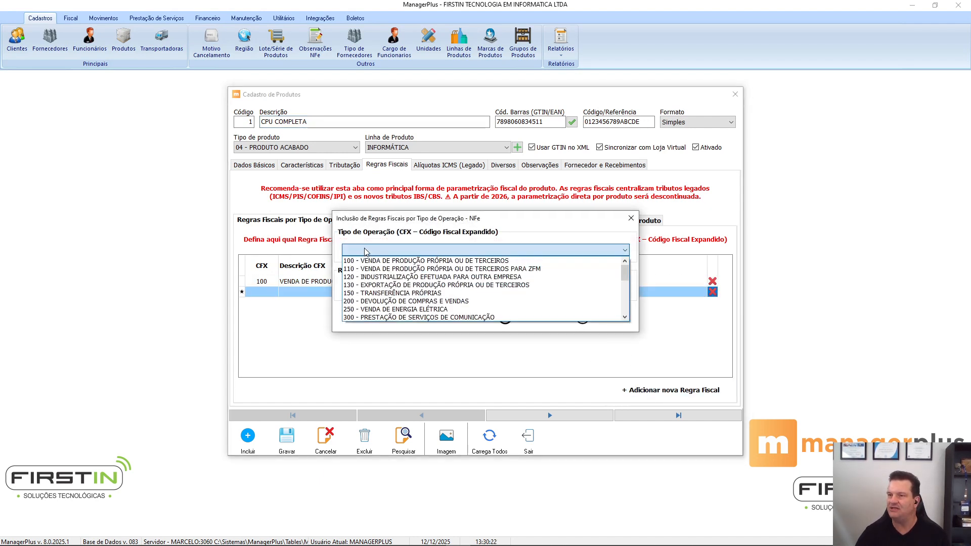
{"action": "left_click", "coordinate": [382, 270]}
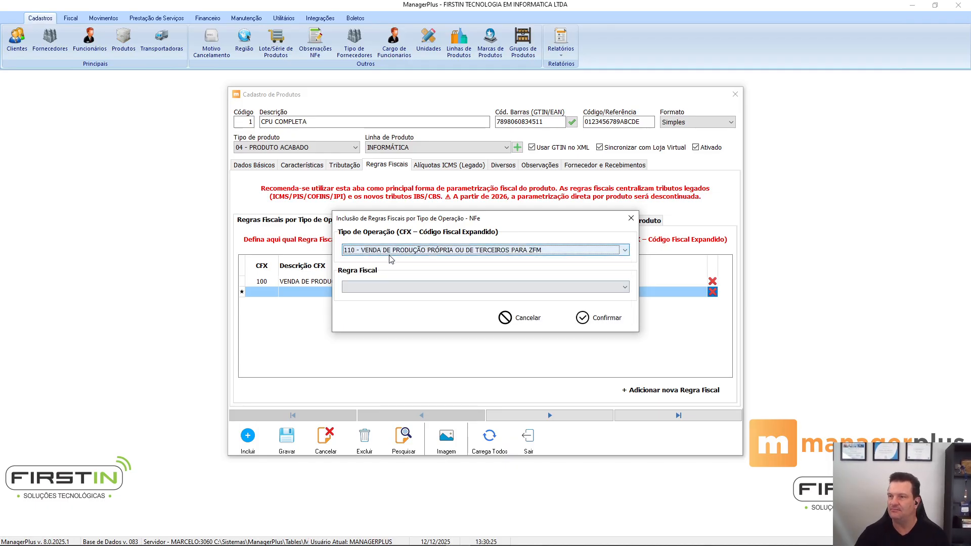
{"action": "left_click", "coordinate": [391, 251]}
{"action": "left_click", "coordinate": [391, 293]}
{"action": "left_click", "coordinate": [397, 286]}
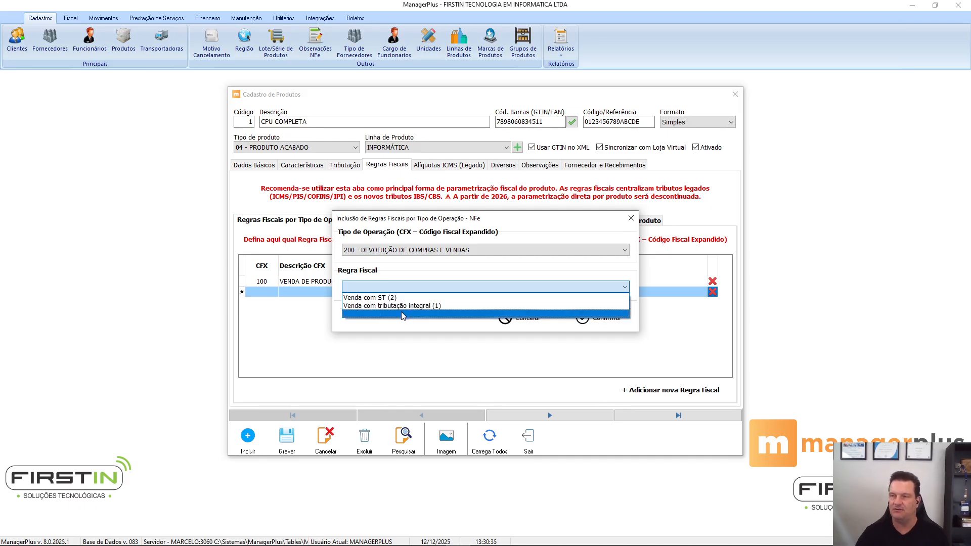
{"action": "left_click", "coordinate": [371, 298]}
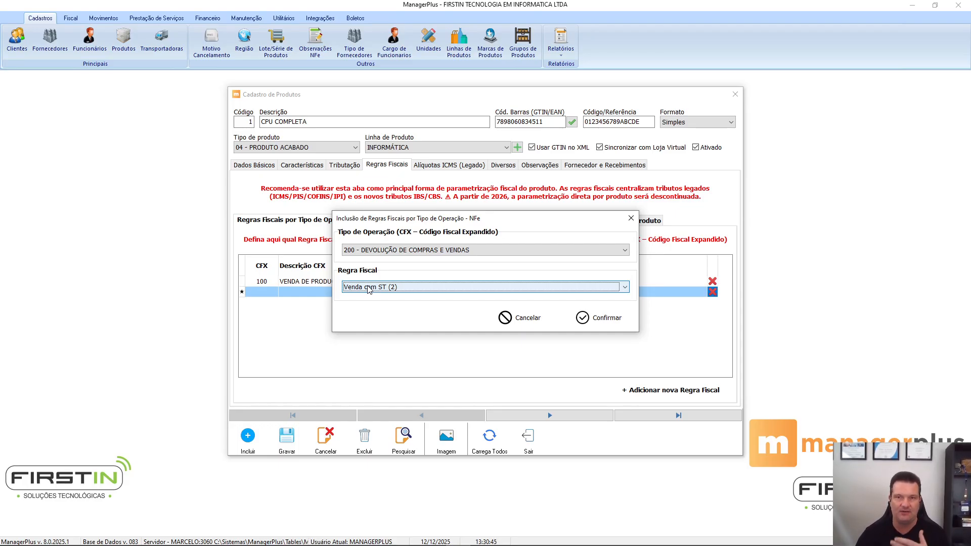
{"action": "left_click", "coordinate": [604, 317]}
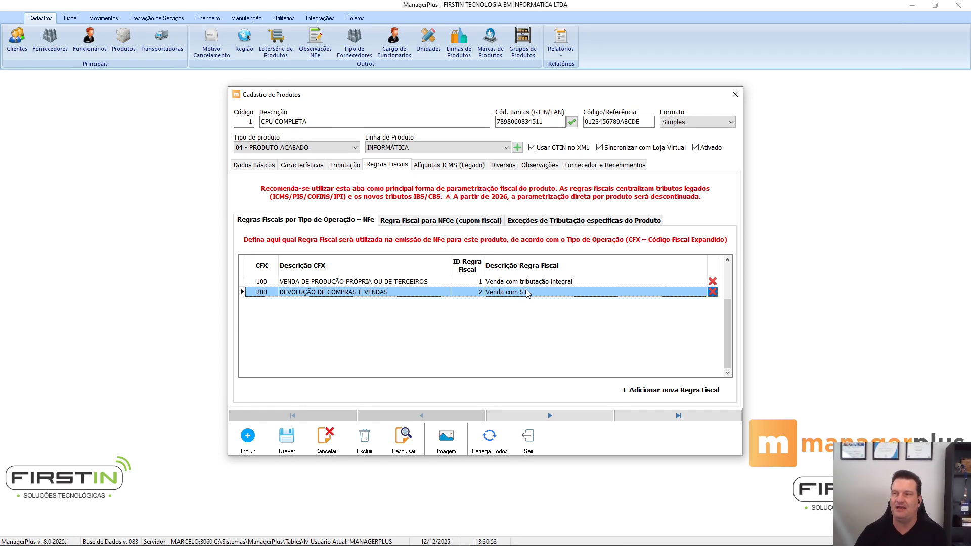
{"action": "left_click", "coordinate": [516, 284]}
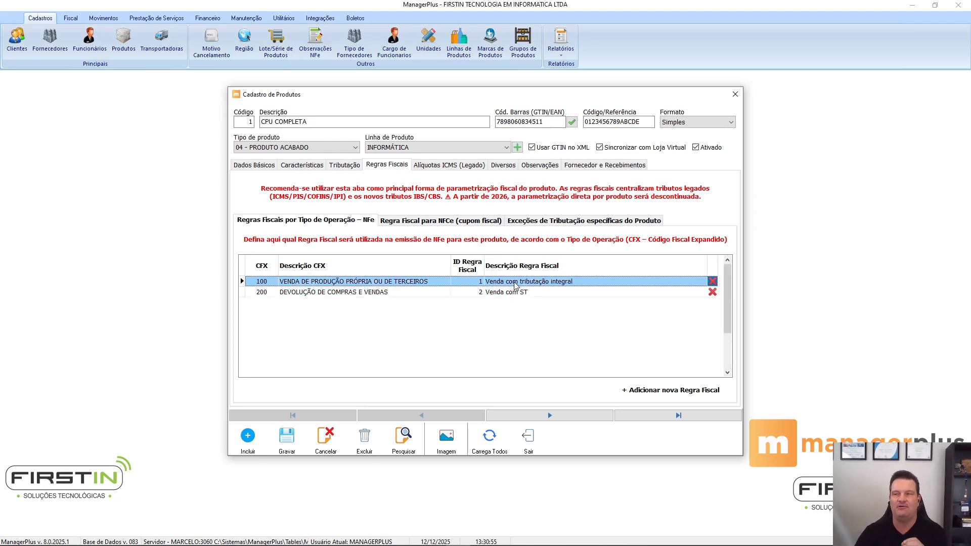
{"action": "left_click", "coordinate": [512, 293]}
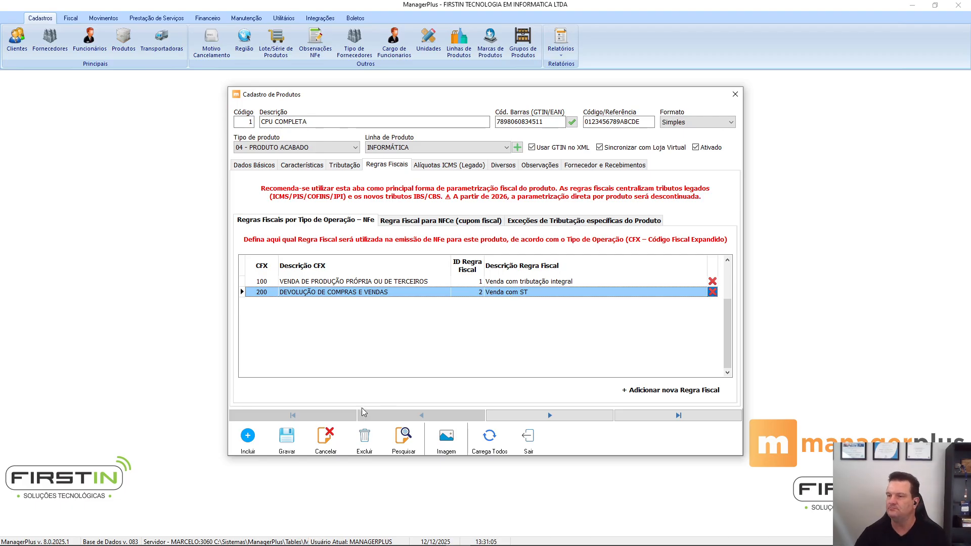
{"action": "left_click", "coordinate": [287, 440]}
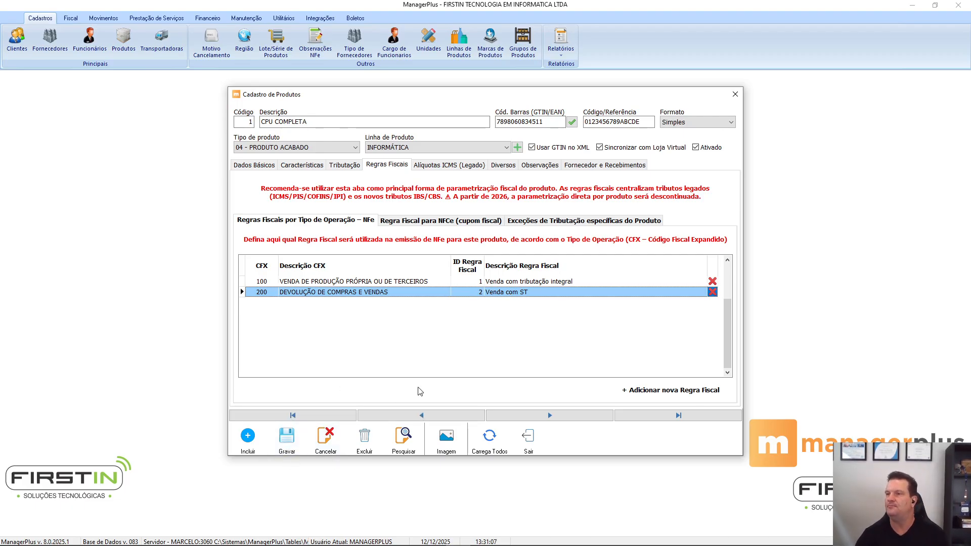
Review the product's Regra Fiscal NFCe options and compare them with its NFe rules by operation type
{"action": "left_click", "coordinate": [419, 223]}
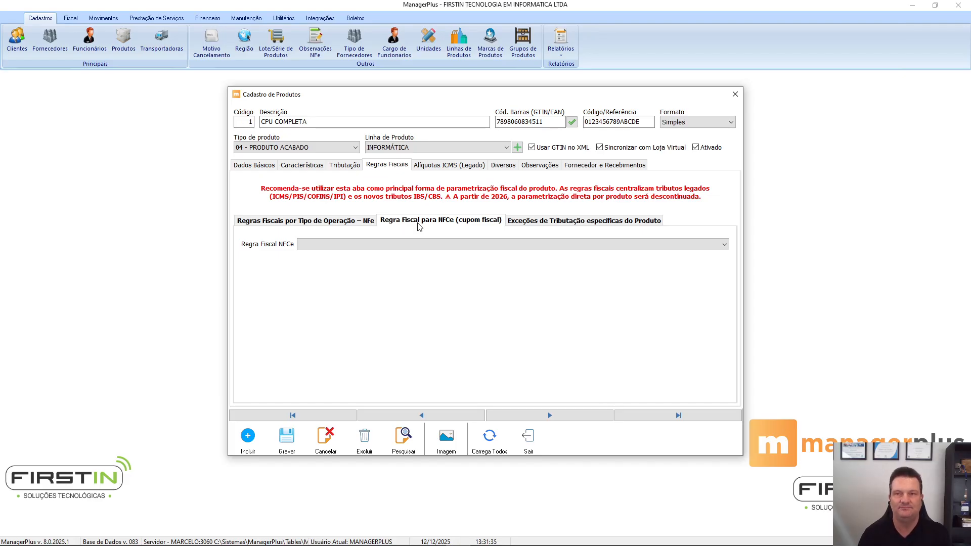
{"action": "left_click", "coordinate": [409, 246]}
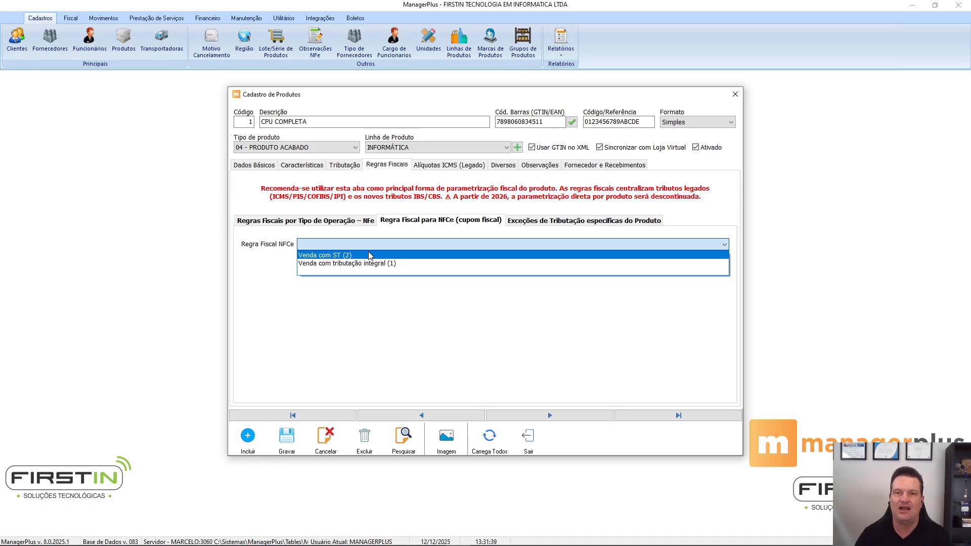
{"action": "left_click", "coordinate": [370, 271]}
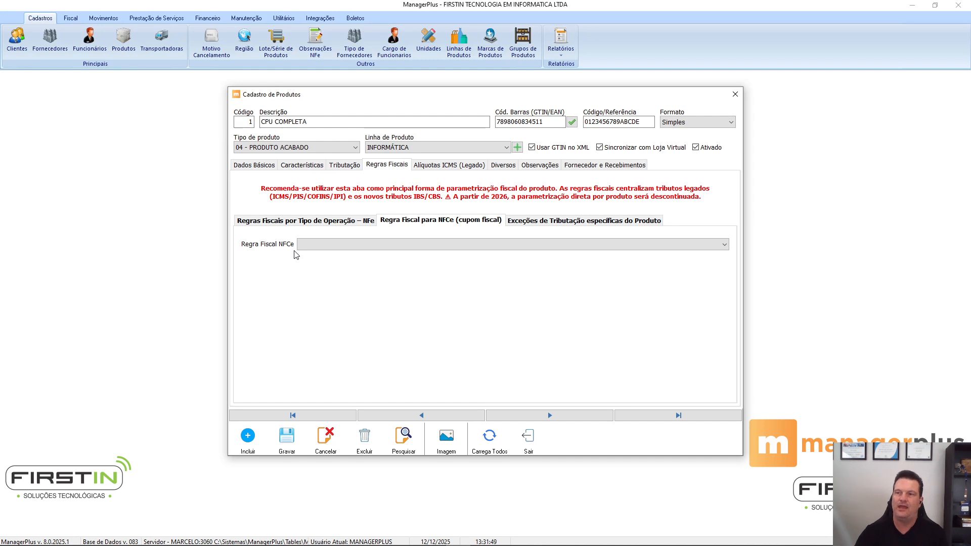
{"action": "left_click", "coordinate": [330, 222]}
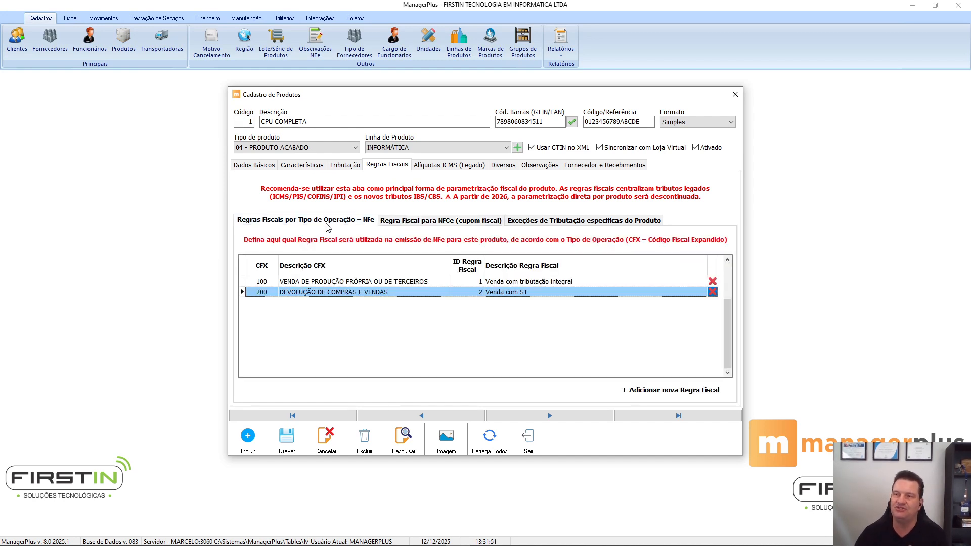
{"action": "left_click", "coordinate": [418, 221]}
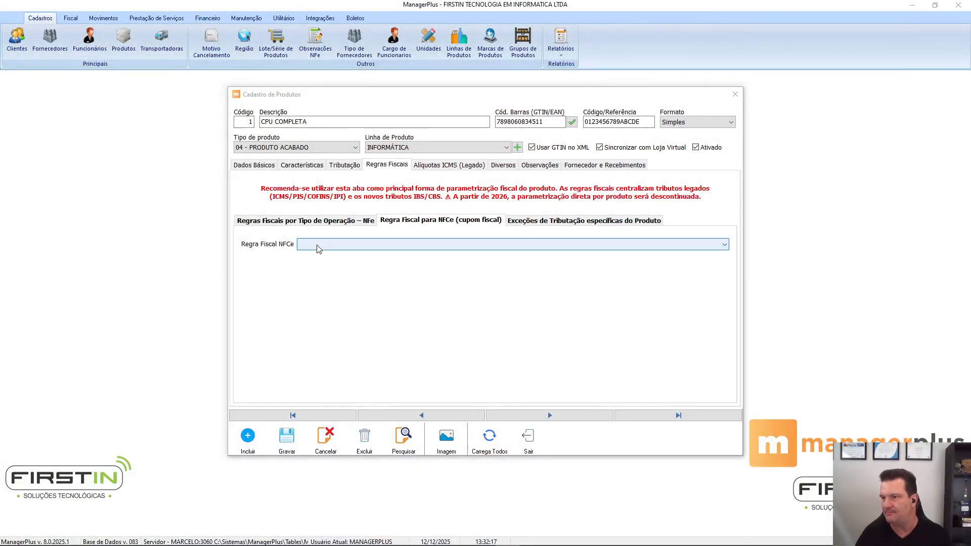
Compare the product's Exceções de Tributação específicas with its legacy Tributação settings
{"action": "left_click", "coordinate": [583, 223]}
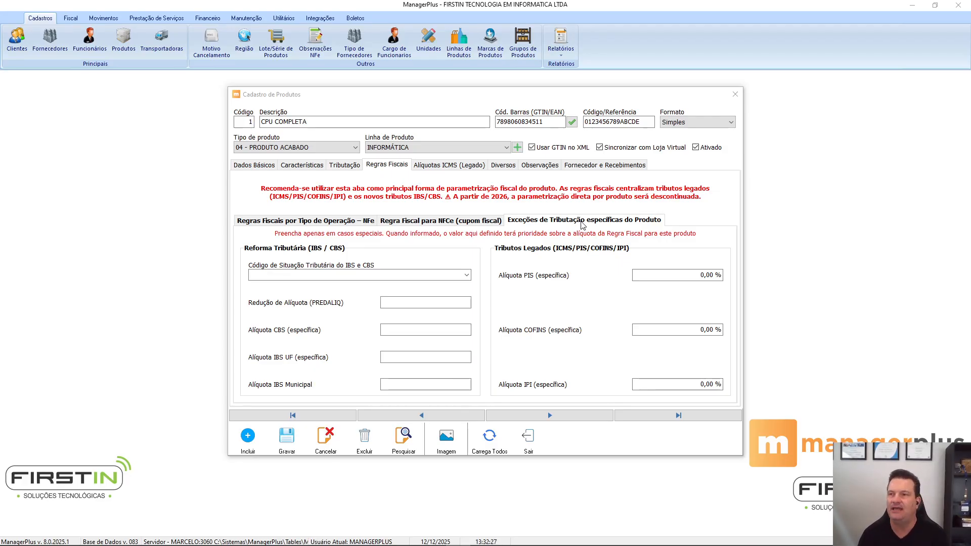
{"action": "left_click", "coordinate": [345, 165]}
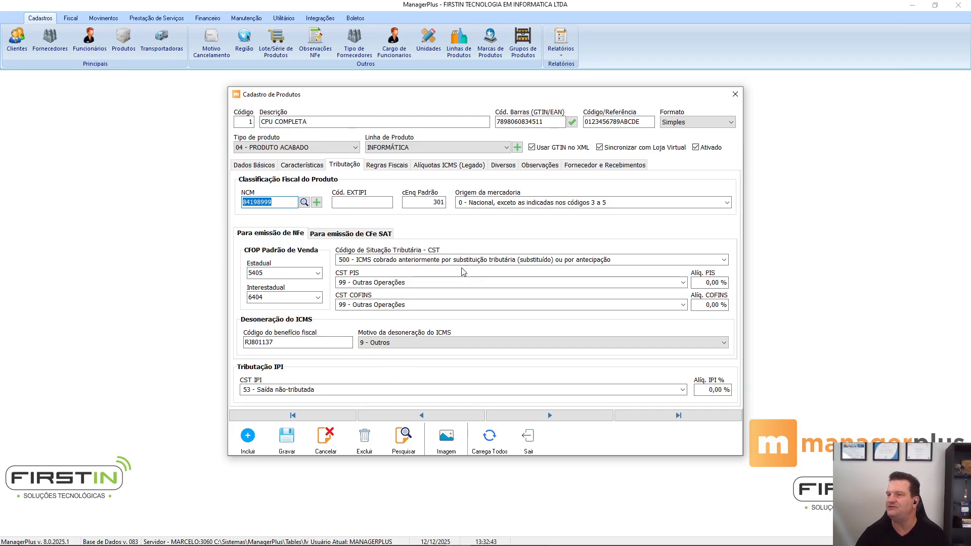
{"action": "left_click", "coordinate": [385, 165]}
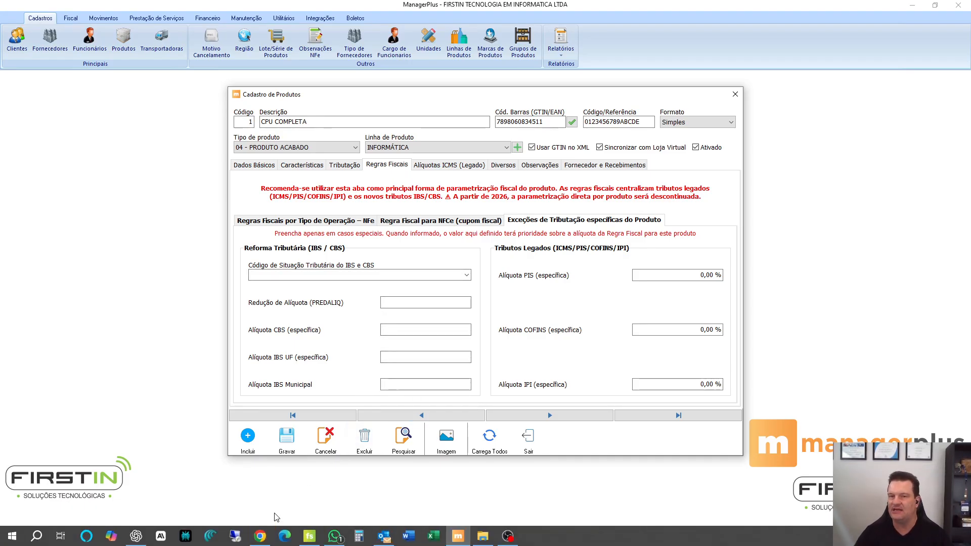
{"action": "right_click", "coordinate": [264, 542]}
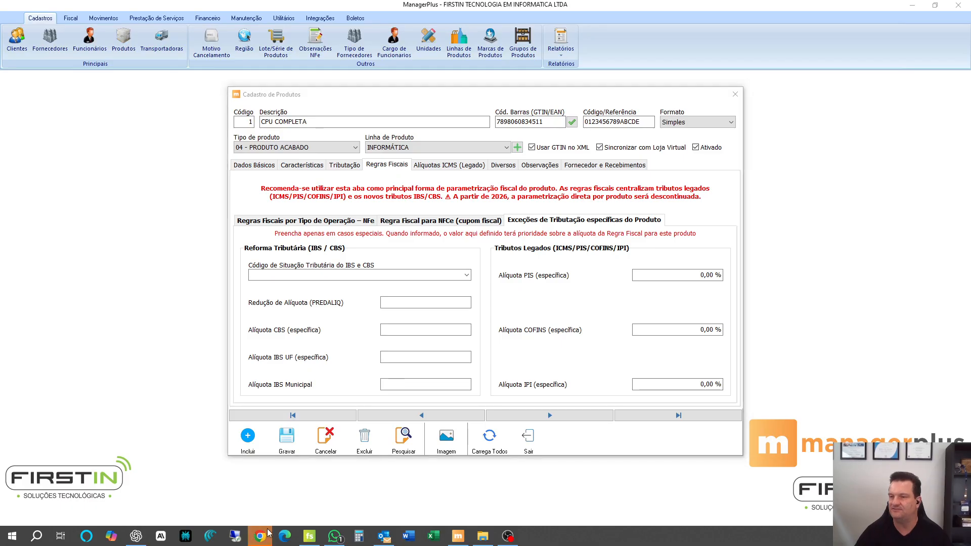
{"action": "left_click", "coordinate": [245, 514]}
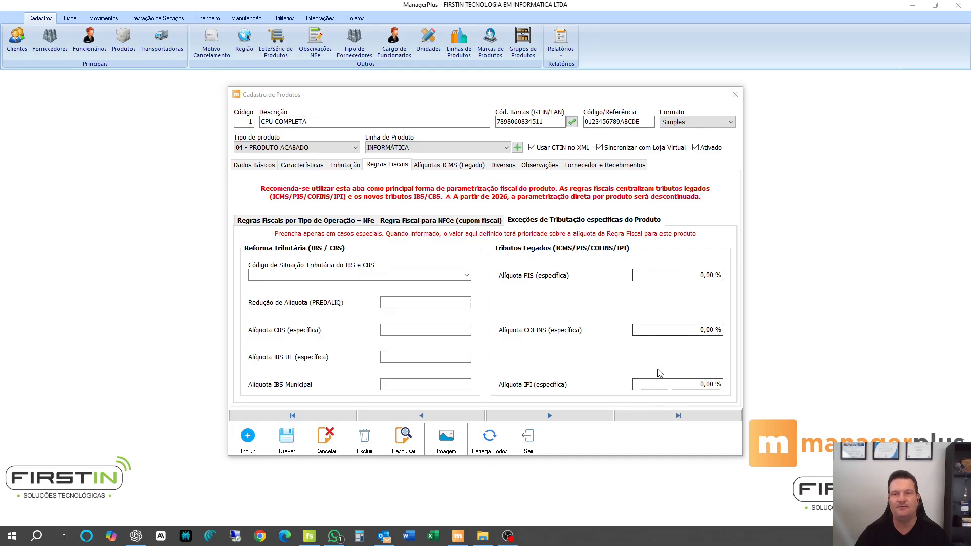
Set the product's specific legacy tax rates to 1% for PIS, 2% for COFINS and 3% for IPI
{"action": "left_click", "coordinate": [656, 278]}
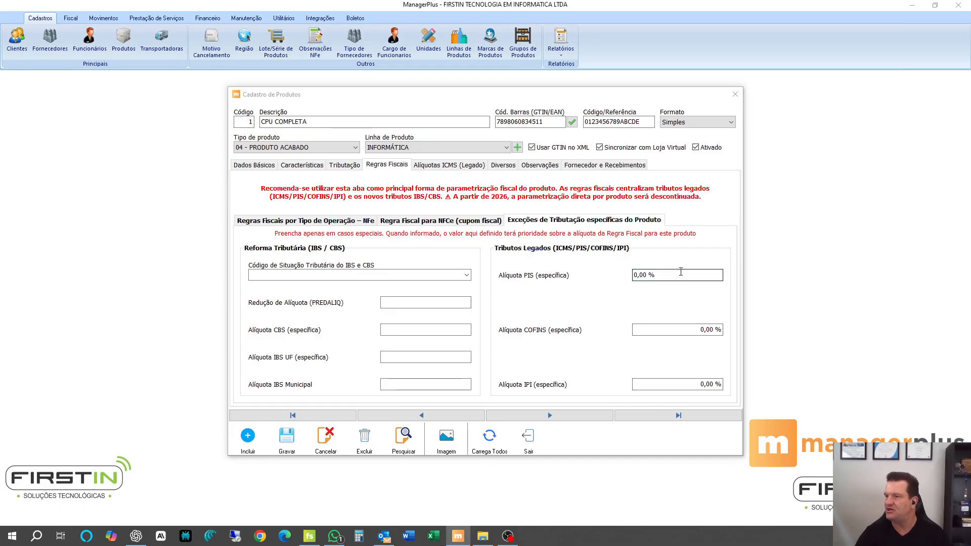
{"action": "left_click_drag", "start_coordinate": [656, 277], "coordinate": [609, 275]}
{"action": "type", "text": "1"}
{"action": "key", "text": "Tab"}
{"action": "type", "text": "2"}
{"action": "key", "text": "Tab"}
{"action": "type", "text": "3"}
{"action": "key", "text": "Tab"}
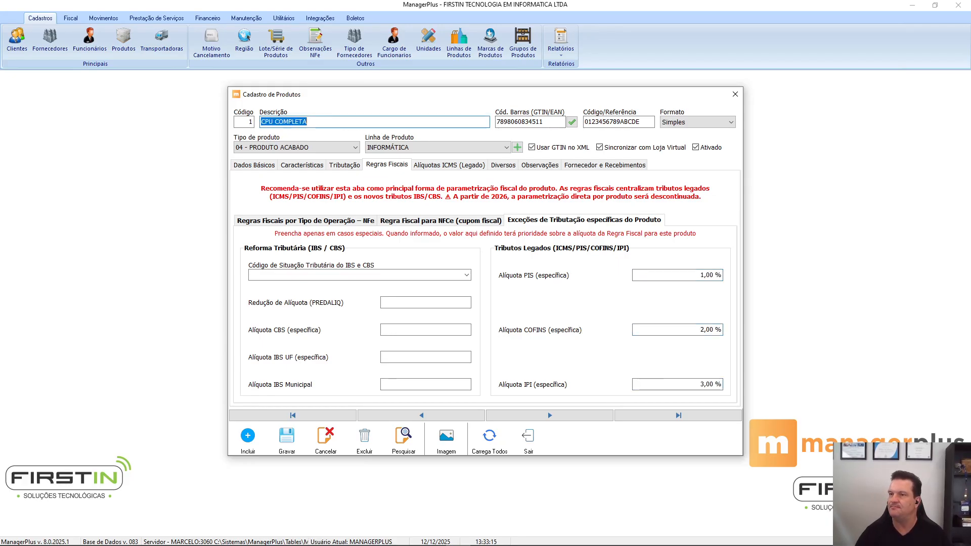
Check the PIS, COFINS and IPI rates in Tributação, then return to the product's specific tax exceptions
{"action": "left_click", "coordinate": [334, 166]}
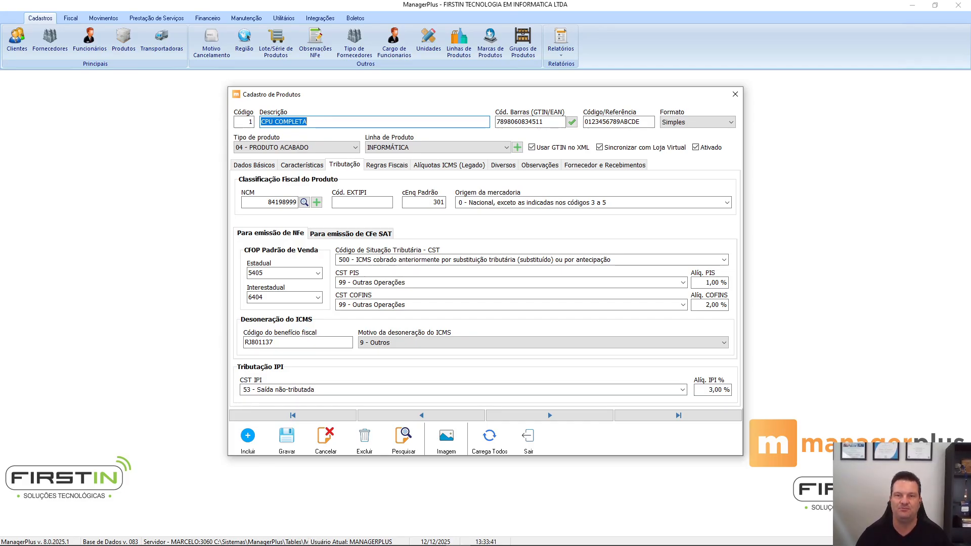
{"action": "left_click", "coordinate": [453, 166]}
{"action": "left_click", "coordinate": [378, 167]}
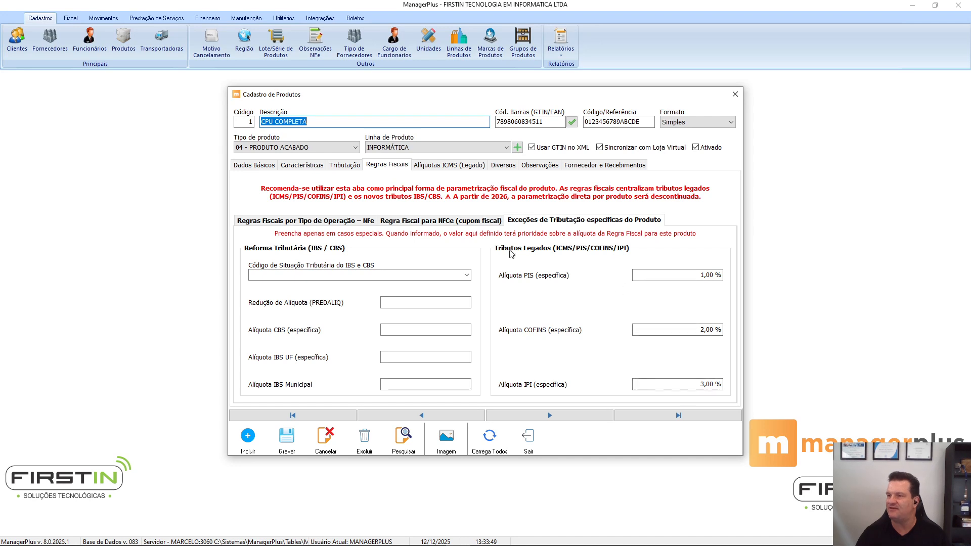
Reset the product's specific PIS, COFINS and IPI rates to 0%
{"action": "left_click", "coordinate": [657, 275]}
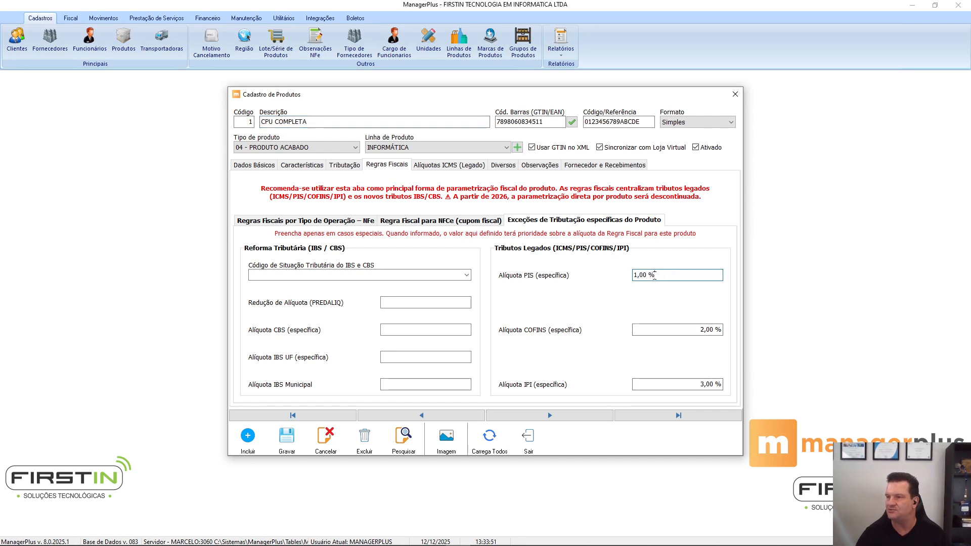
{"action": "type", "text": "0"}
{"action": "key", "text": "Tab"}
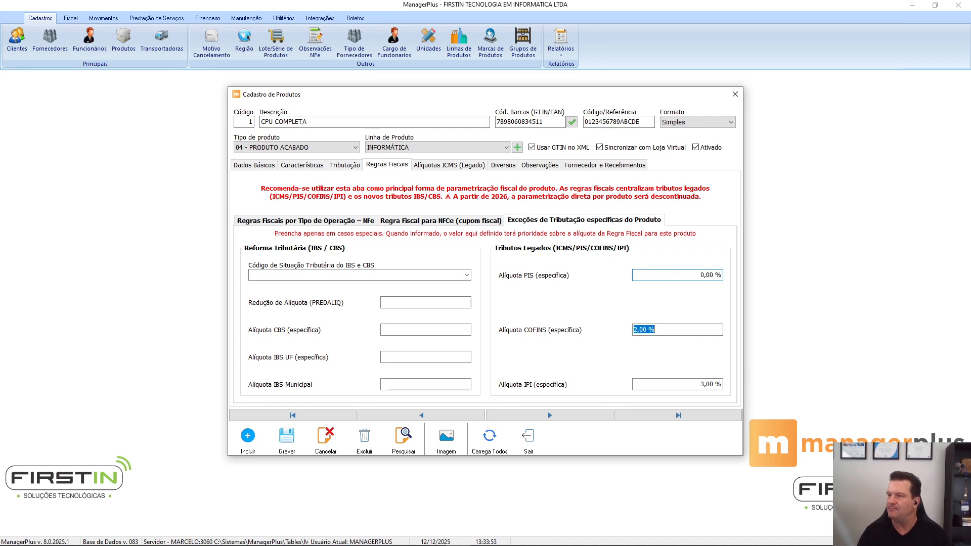
{"action": "type", "text": "0"}
{"action": "key", "text": "Tab"}
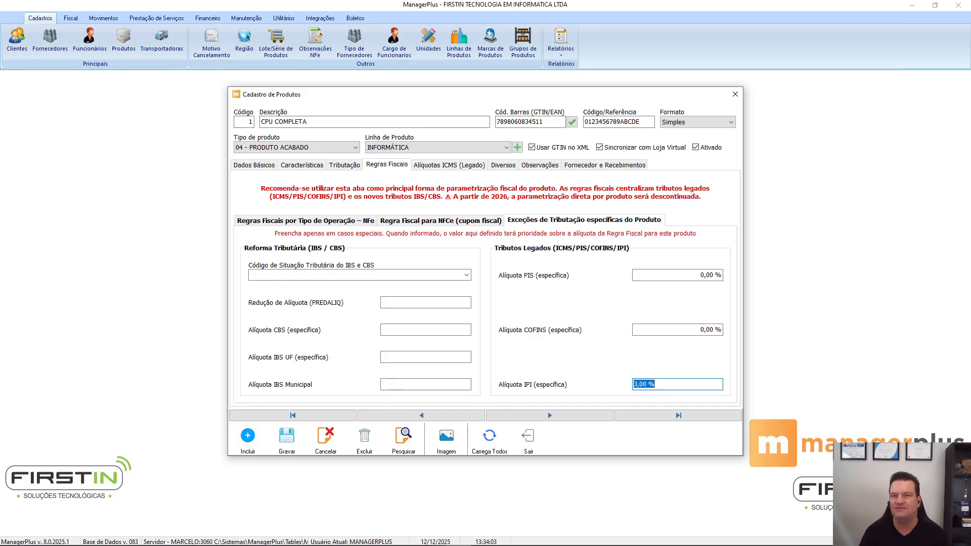
{"action": "type", "text": "0"}
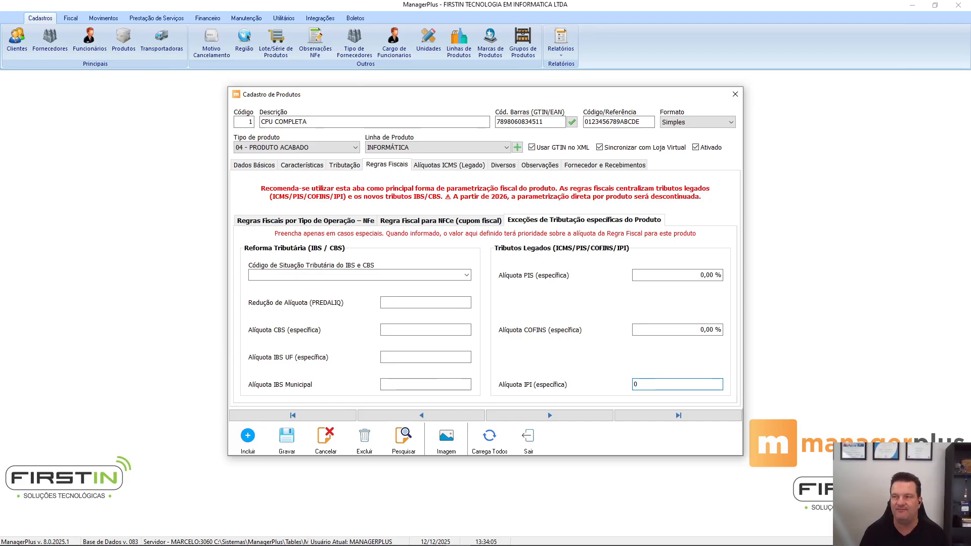
{"action": "key", "text": "Tab"}
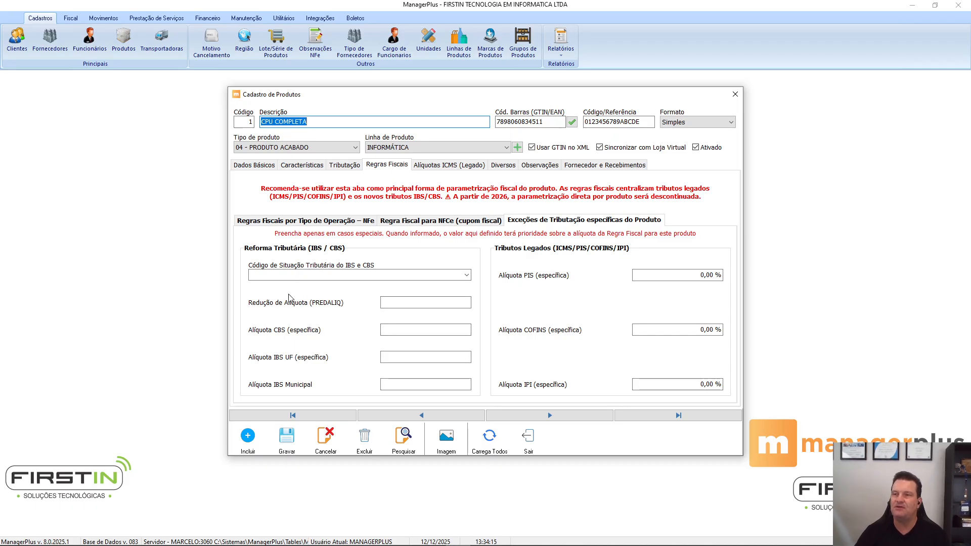
Examine the IBS/CBS tax situation code exception and the product's NFe rules for operations 100 and 200
{"action": "left_click", "coordinate": [354, 276]}
{"action": "left_click", "coordinate": [354, 276]}
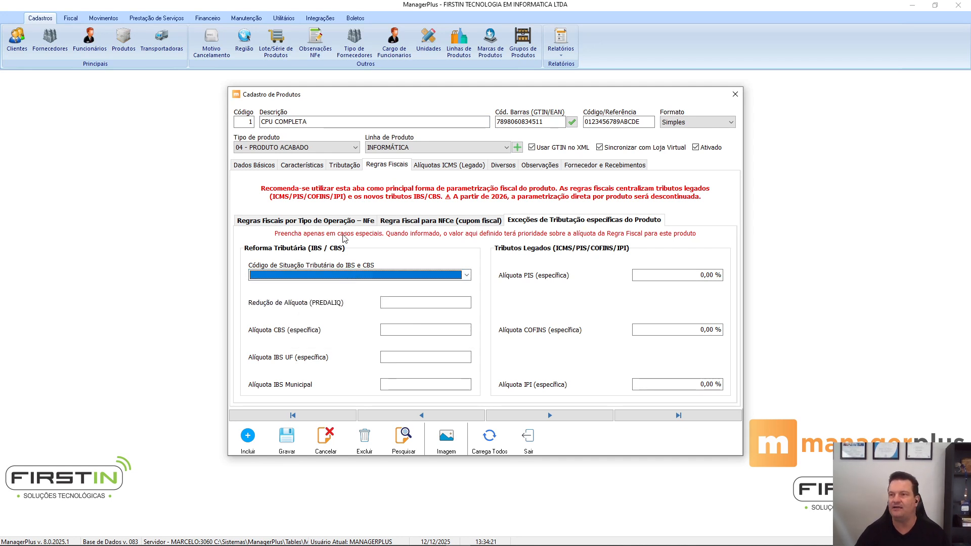
{"action": "left_click", "coordinate": [279, 223]}
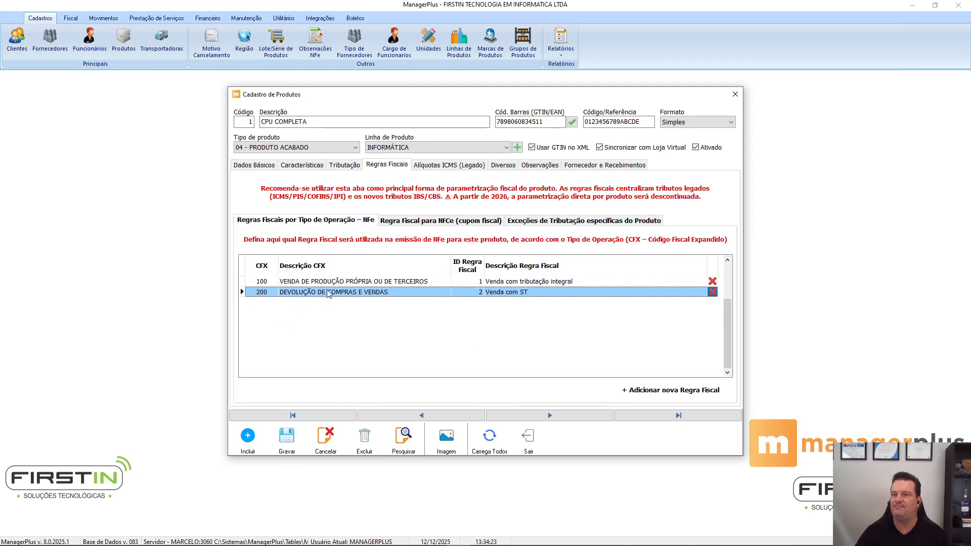
{"action": "left_click", "coordinate": [382, 297]}
{"action": "left_click", "coordinate": [514, 287]}
{"action": "left_click", "coordinate": [512, 295]}
{"action": "left_click", "coordinate": [508, 285]}
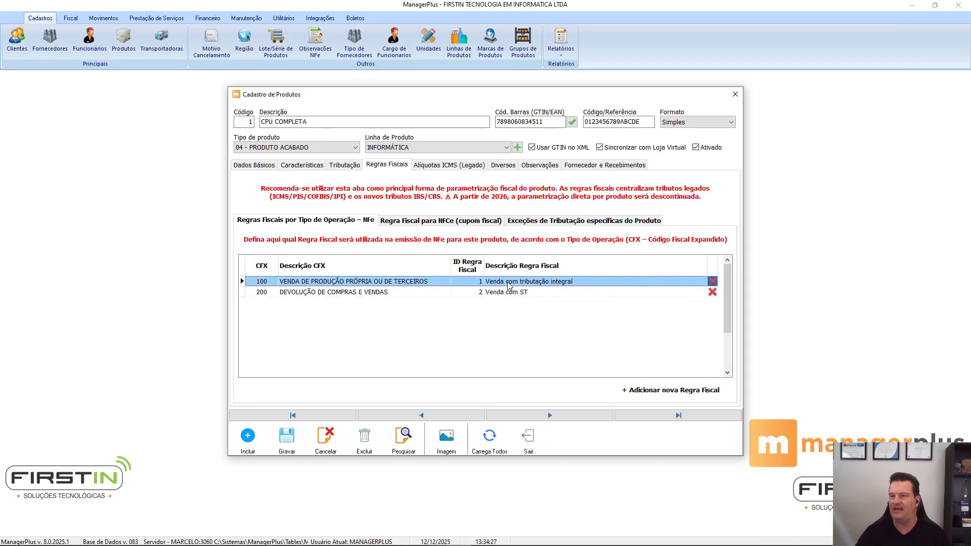
Return to CPU COMPLETA's specific tax exceptions and review the available Código de Situação Tributária do IBS e CBS options
{"action": "left_click", "coordinate": [537, 225]}
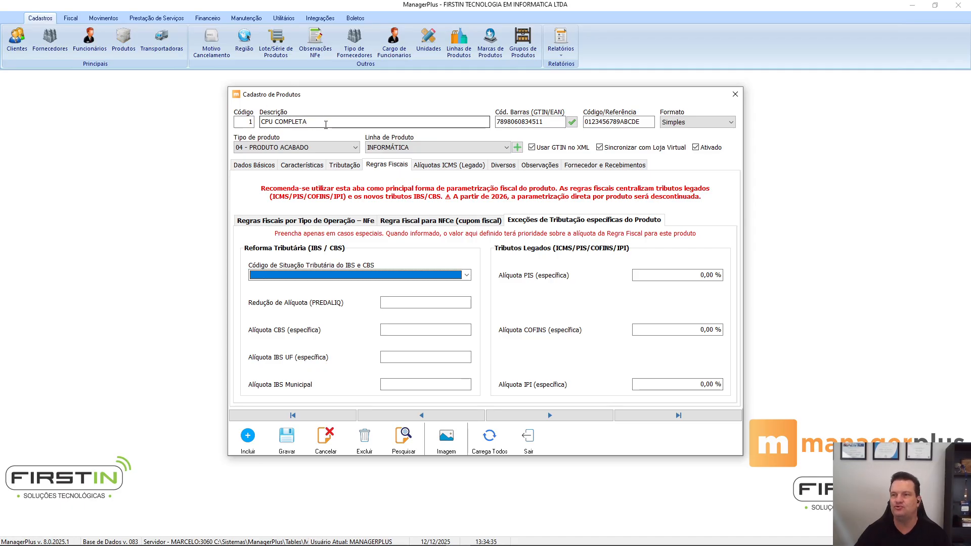
{"action": "left_click", "coordinate": [277, 123]}
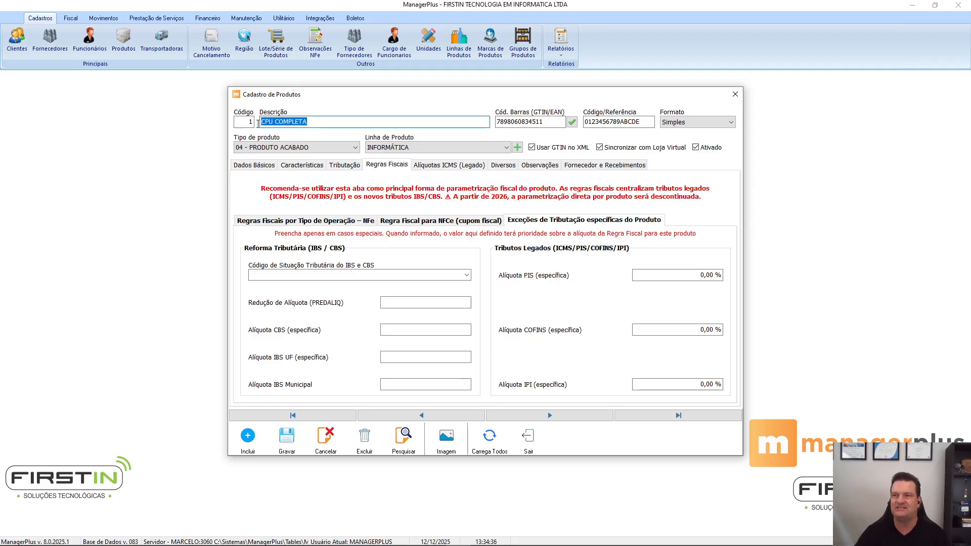
{"action": "left_click", "coordinate": [326, 277]}
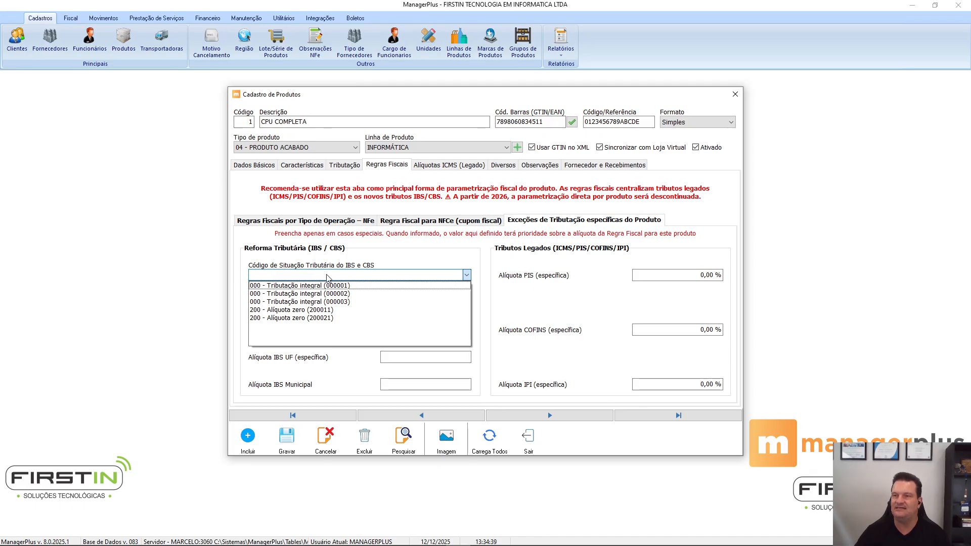
{"action": "left_click", "coordinate": [317, 273]}
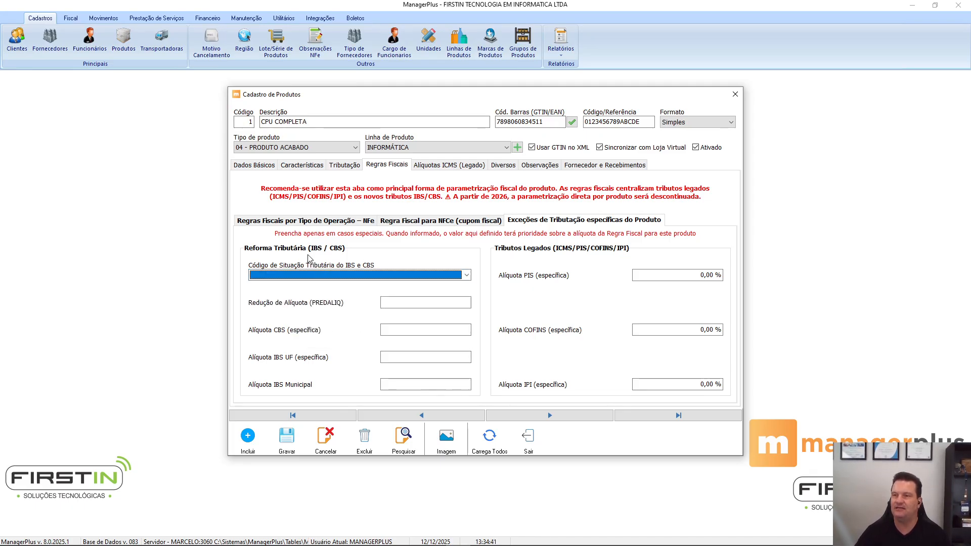
Review the product's specific rate reduction, CBS, IBS UF and IBS Municipal fields and its NFe rules, then close the product record
{"action": "left_click", "coordinate": [405, 302]}
{"action": "left_click", "coordinate": [403, 331]}
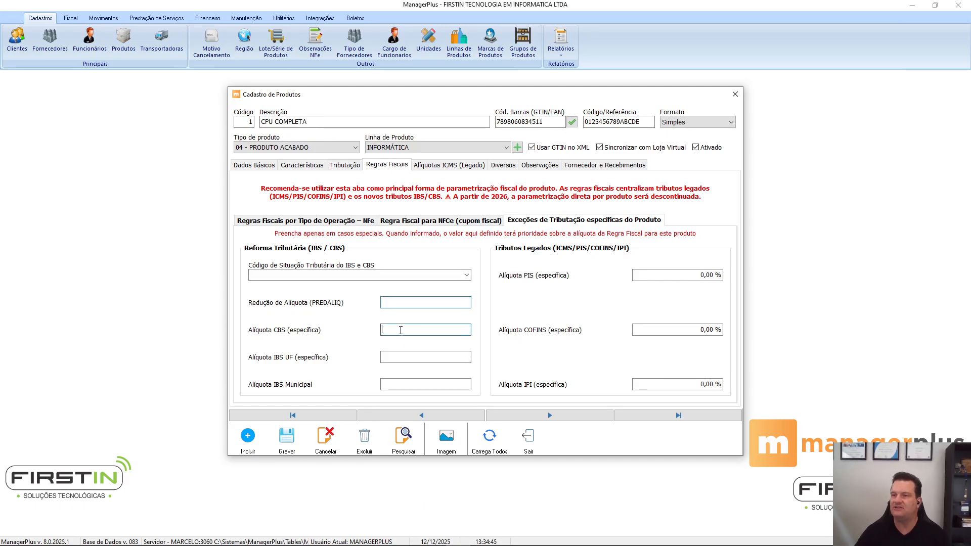
{"action": "left_click", "coordinate": [401, 358]}
{"action": "left_click", "coordinate": [425, 388]}
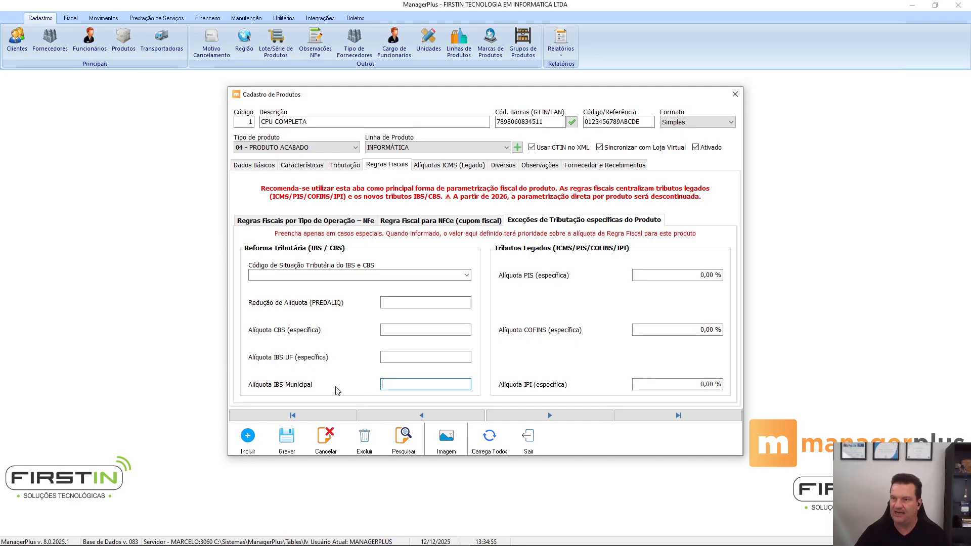
{"action": "left_click", "coordinate": [485, 221]}
{"action": "left_click", "coordinate": [343, 223]}
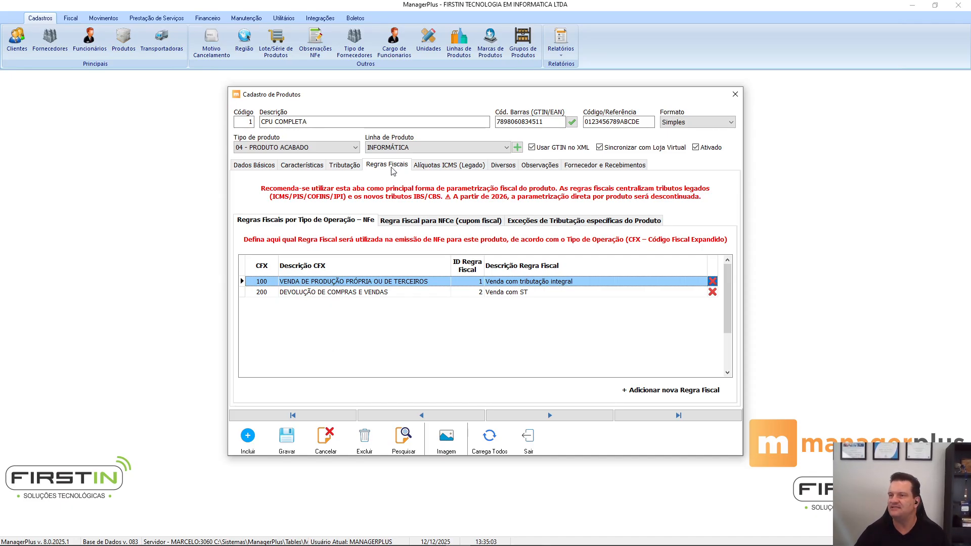
{"action": "left_click", "coordinate": [528, 438]}
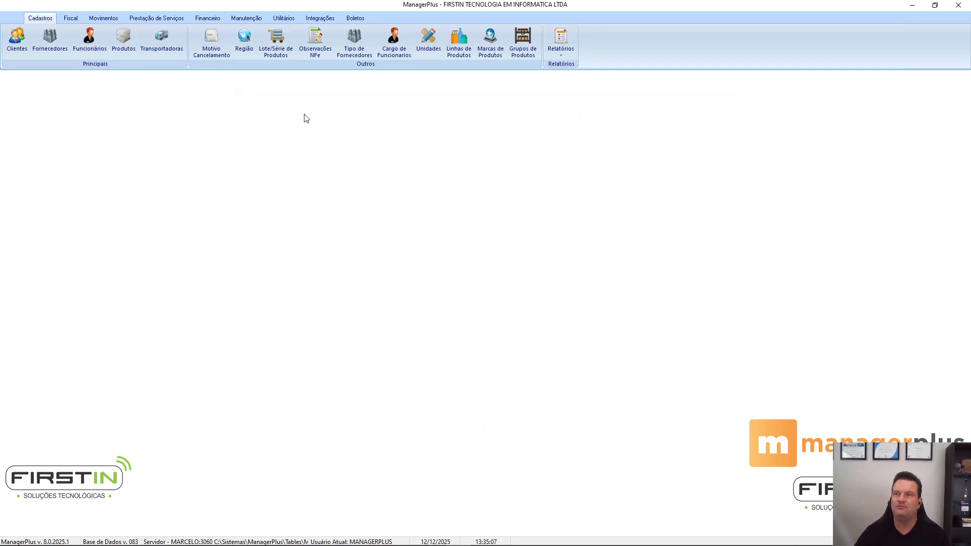
Look over the operation type (CFX) register and the IBS/CBS CST register, closing each one
{"action": "left_click", "coordinate": [70, 18]}
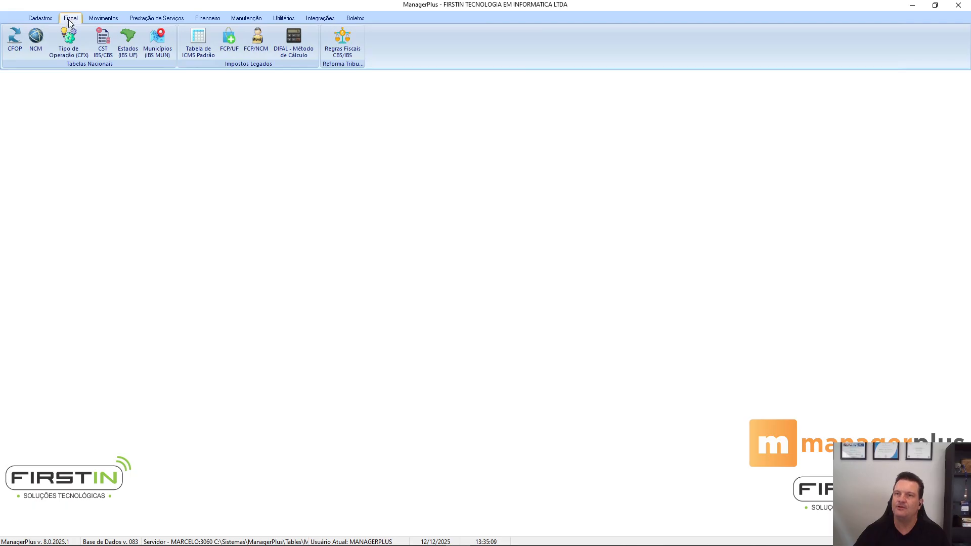
{"action": "left_click", "coordinate": [66, 52]}
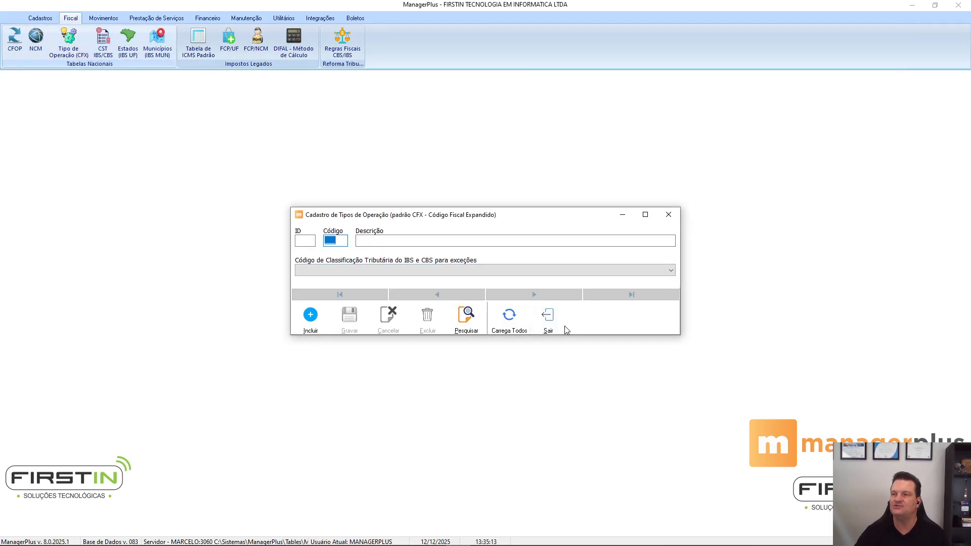
{"action": "left_click", "coordinate": [552, 324]}
{"action": "left_click", "coordinate": [103, 43]}
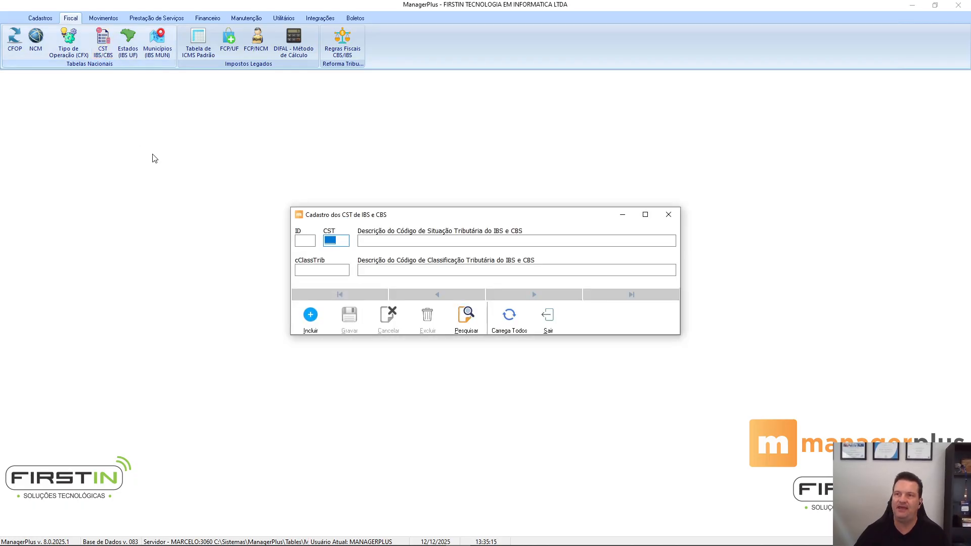
{"action": "left_click", "coordinate": [548, 320]}
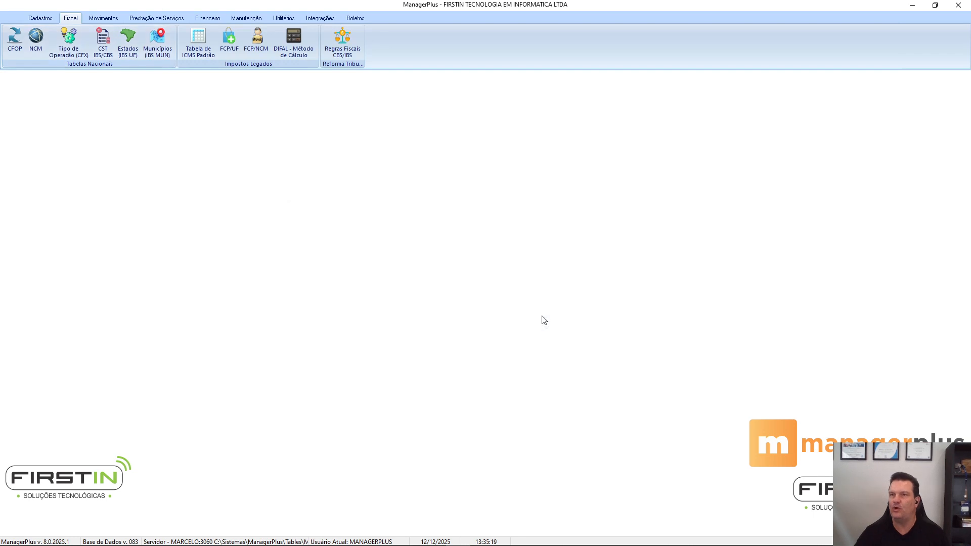
Examine the fiscal rule form's legacy taxation, IBS/CBS and special NFe configuration sections, then close it
{"action": "left_click", "coordinate": [354, 56]}
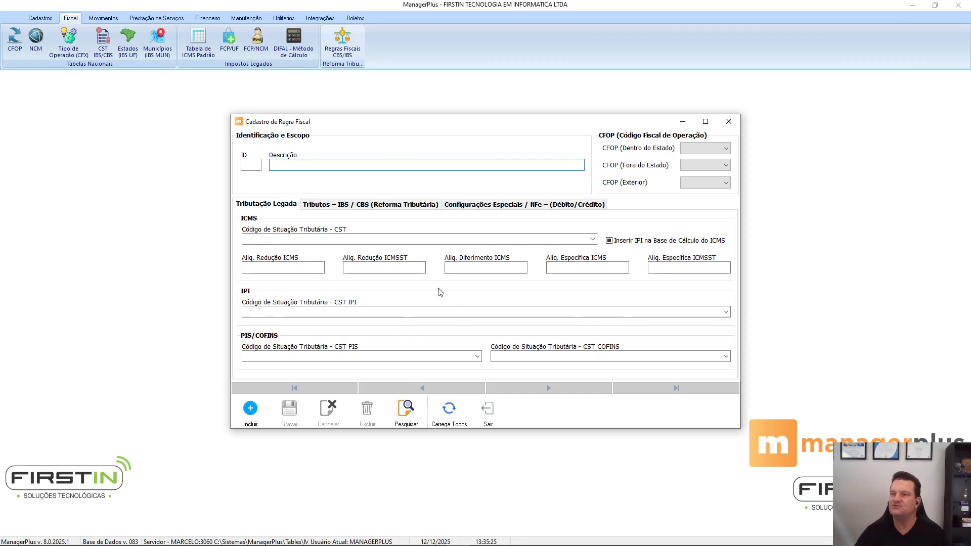
{"action": "left_click", "coordinate": [328, 204]}
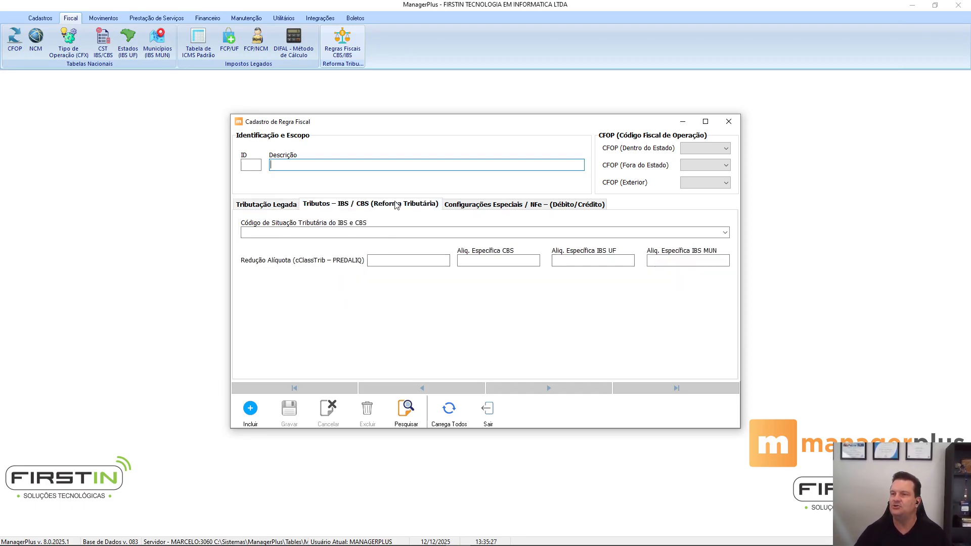
{"action": "left_click", "coordinate": [460, 205]}
{"action": "left_click", "coordinate": [373, 207]}
{"action": "left_click", "coordinate": [281, 208]}
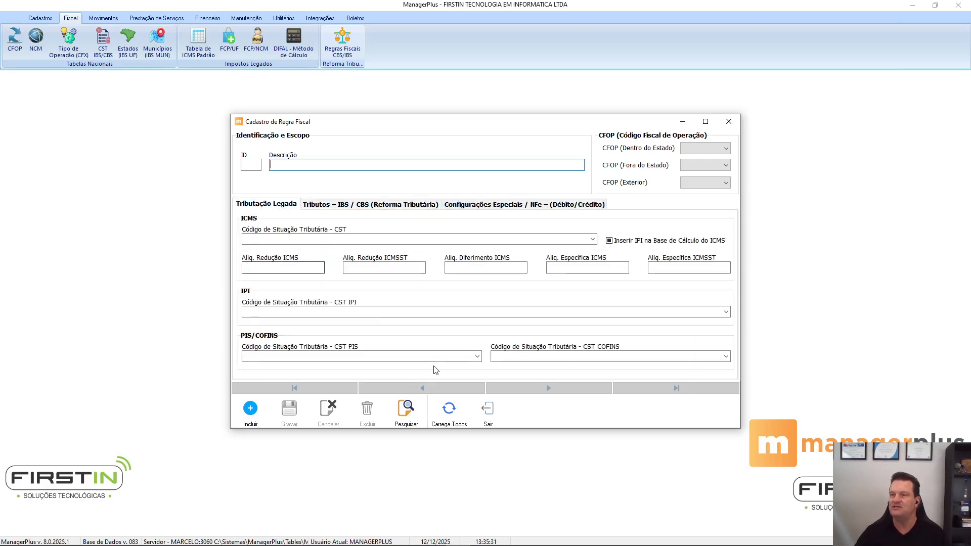
{"action": "left_click", "coordinate": [488, 414]}
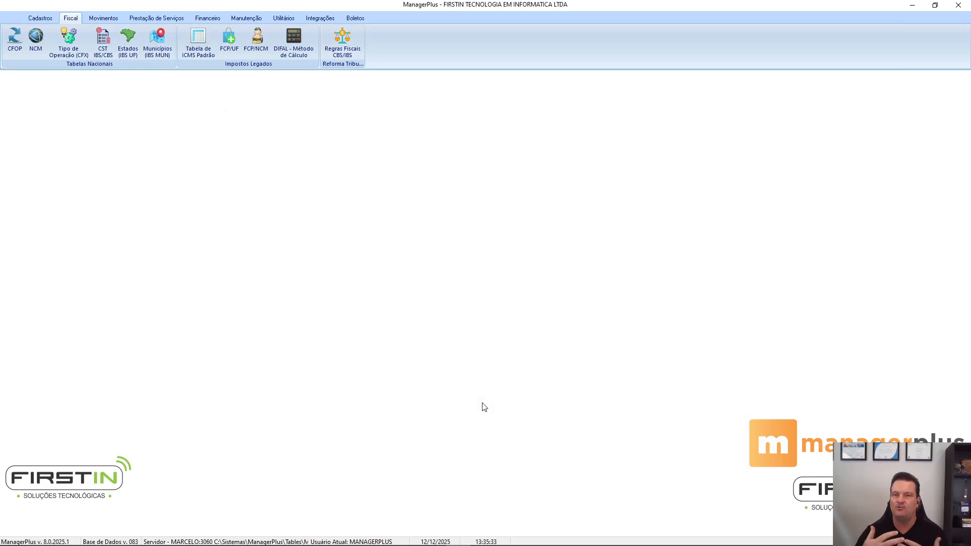
Review the IBS/CBS tax situation code options available in the fiscal rule form, then close it
{"action": "left_click", "coordinate": [343, 40]}
{"action": "left_click", "coordinate": [337, 205]}
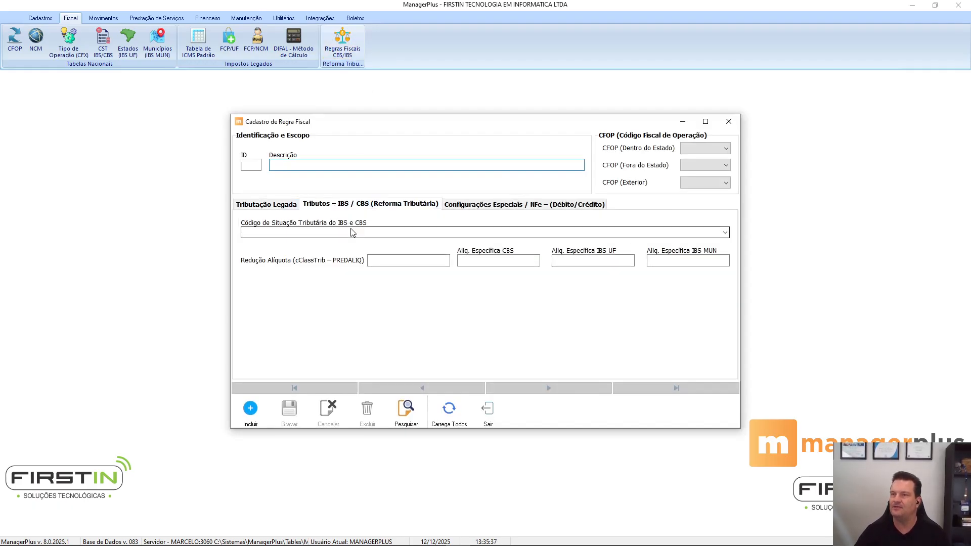
{"action": "left_click", "coordinate": [354, 233]}
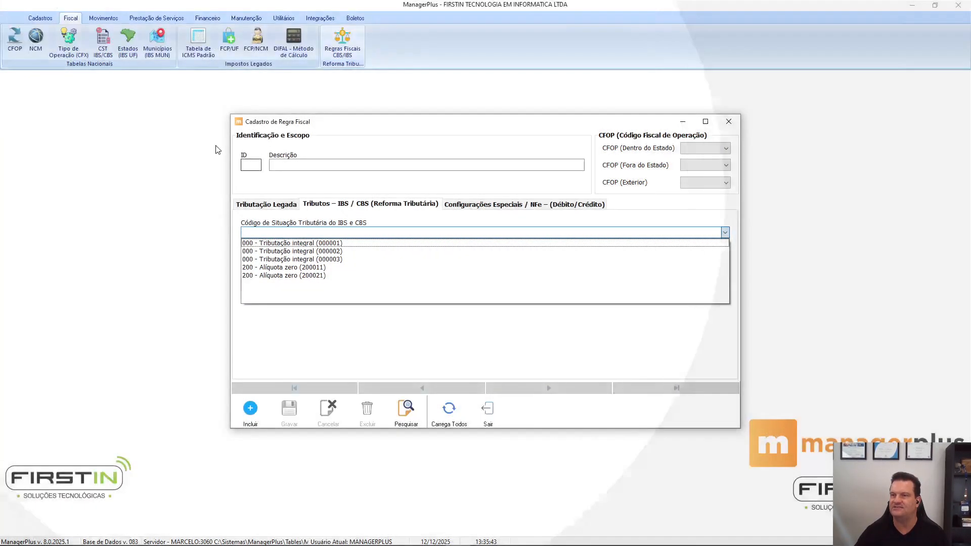
{"action": "left_click", "coordinate": [487, 417]}
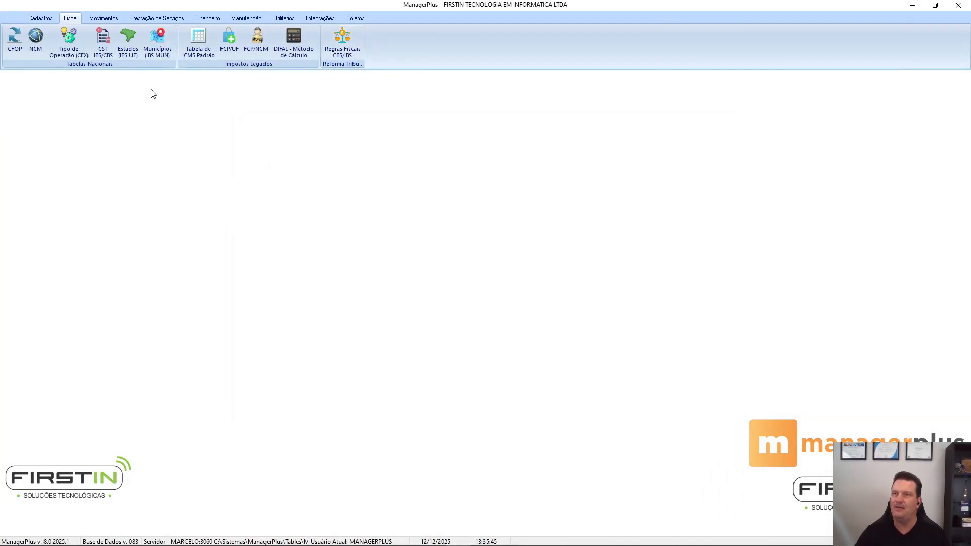
Look up the product CPU COMPLETA and check its NFe fiscal rules by operation type, then close the record
{"action": "left_click", "coordinate": [45, 18]}
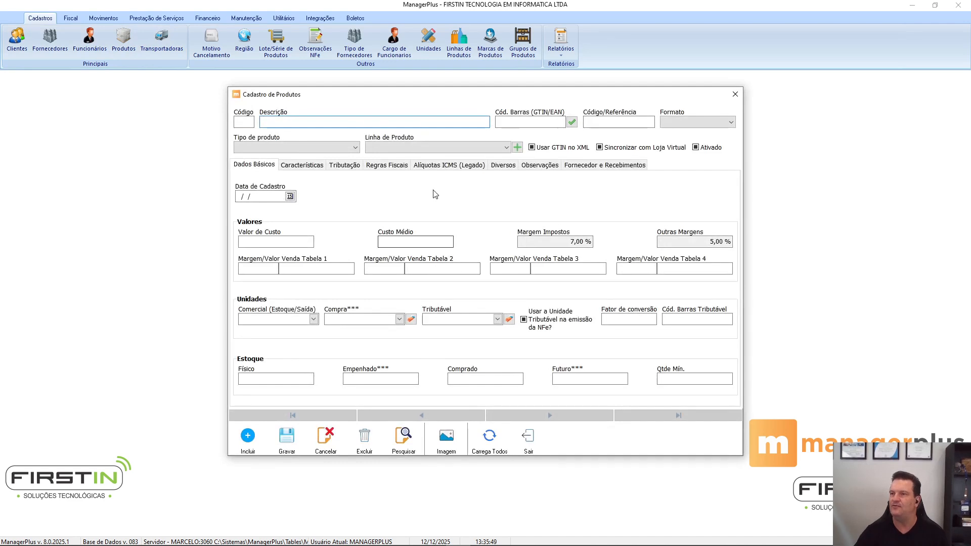
{"action": "left_click", "coordinate": [405, 435]}
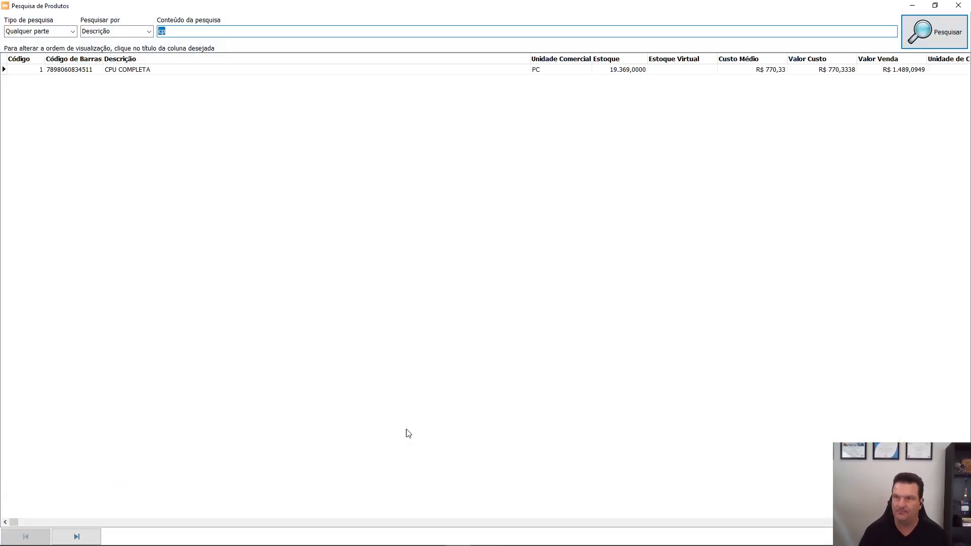
{"action": "double_click", "coordinate": [170, 71]}
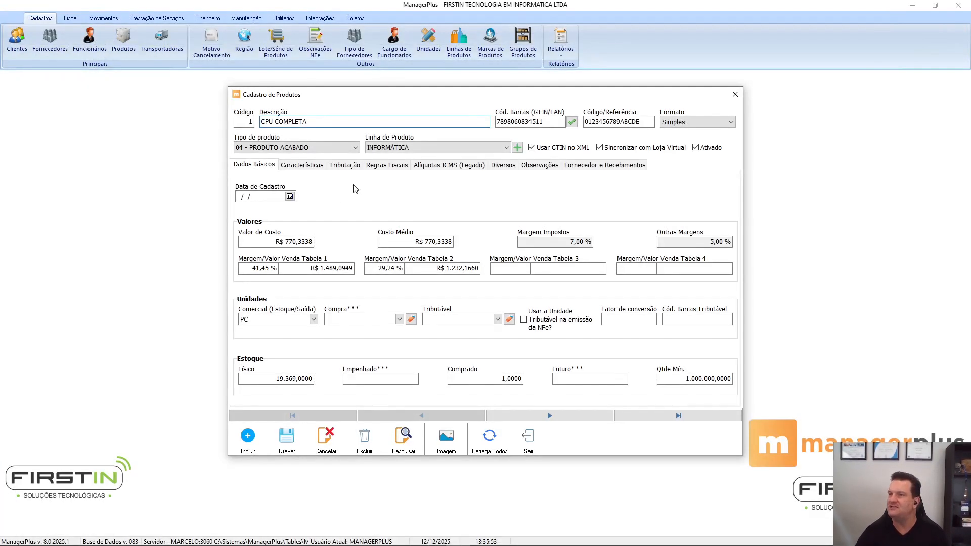
{"action": "left_click", "coordinate": [393, 170]}
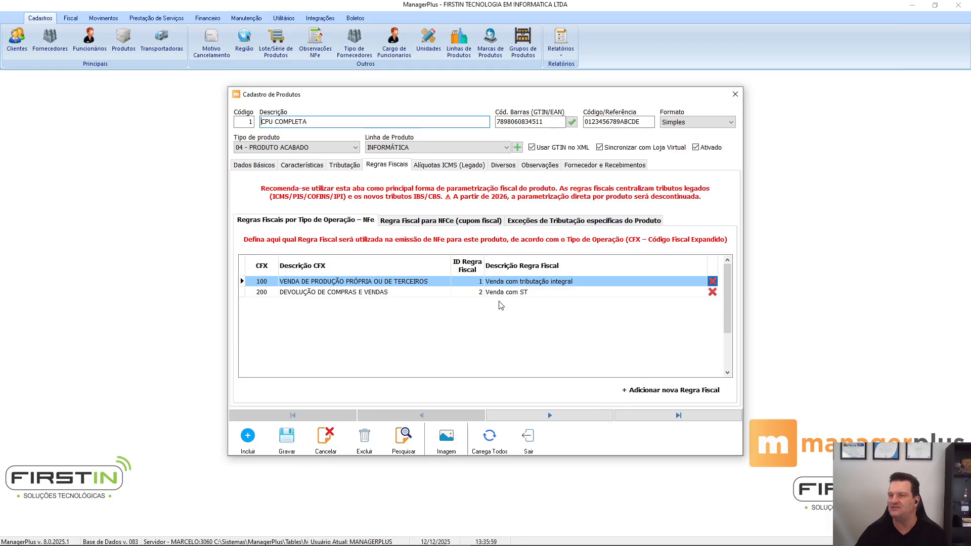
{"action": "left_click", "coordinate": [528, 438]}
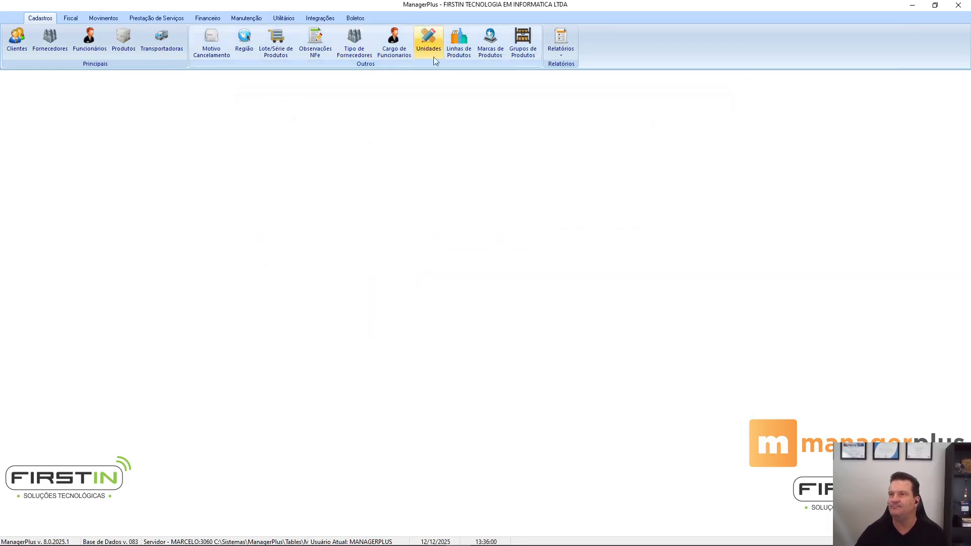
Check the legacy taxation fields of the fiscal rule form, then close it
{"action": "left_click", "coordinate": [71, 19]}
{"action": "left_click", "coordinate": [350, 41]}
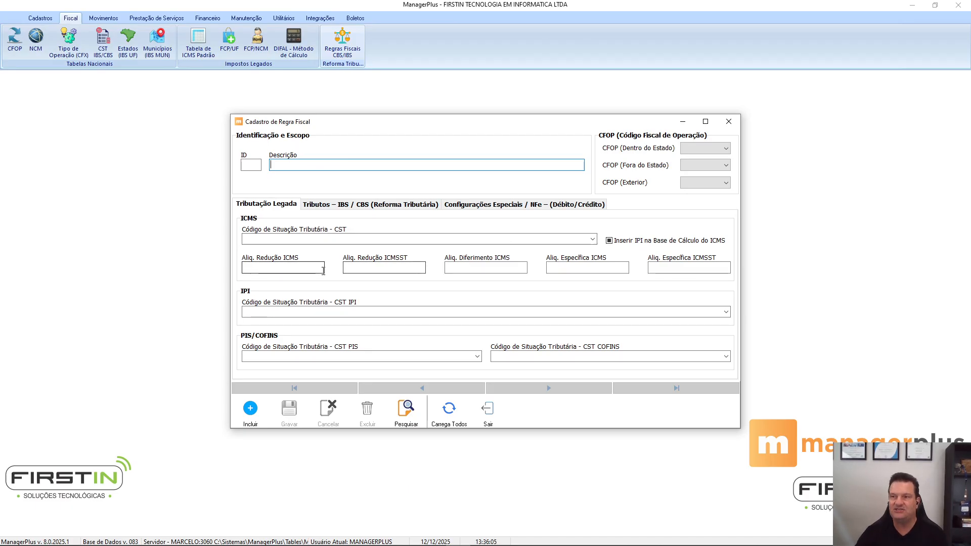
{"action": "left_click", "coordinate": [475, 412]}
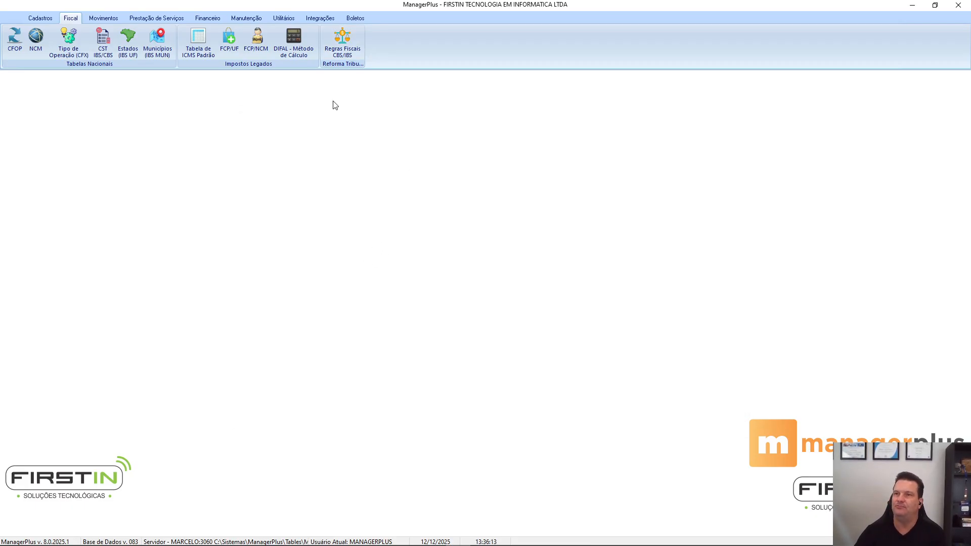
Review the default PIS, COFINS and CBS rates in the general NFe parameters, then leave the settings
{"action": "left_click", "coordinate": [246, 18]}
{"action": "left_click", "coordinate": [20, 39]}
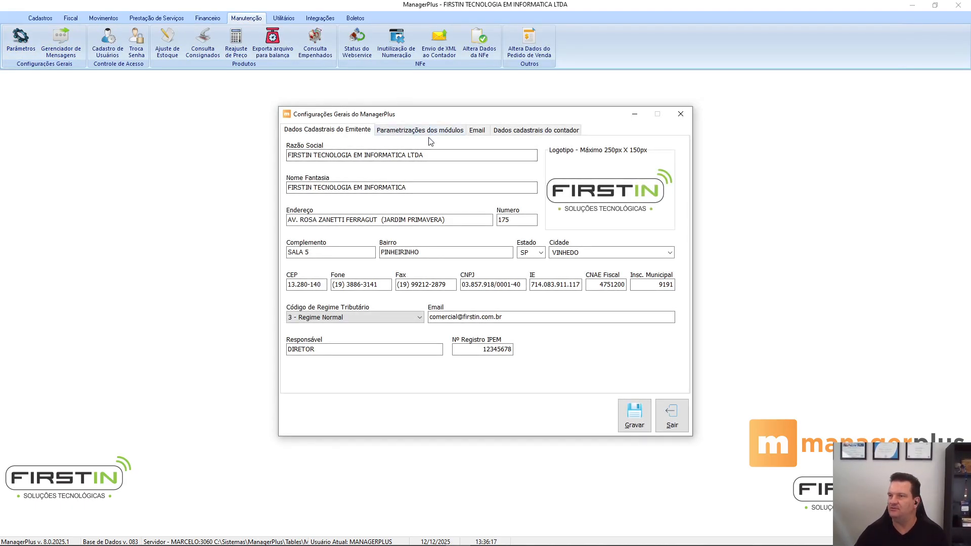
{"action": "left_click", "coordinate": [422, 132]}
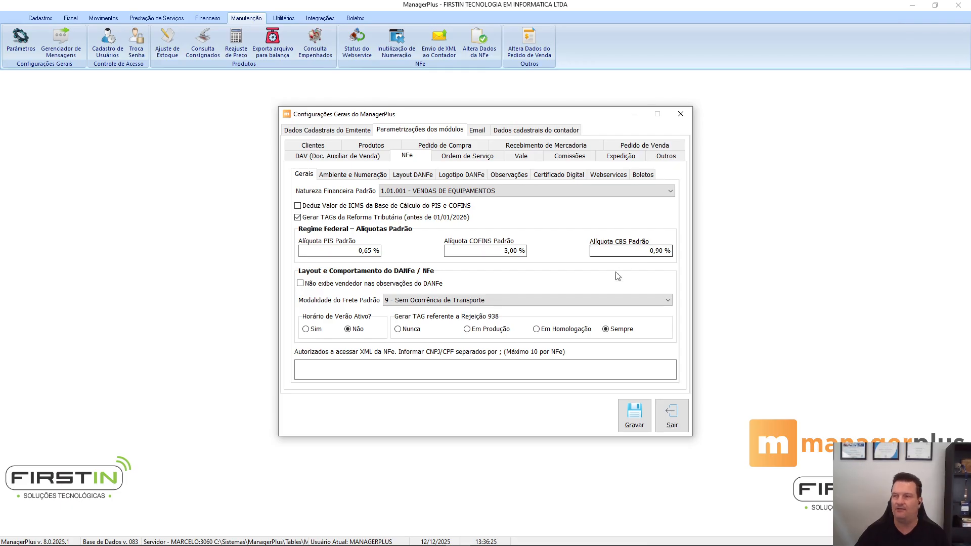
{"action": "left_click", "coordinate": [671, 416]}
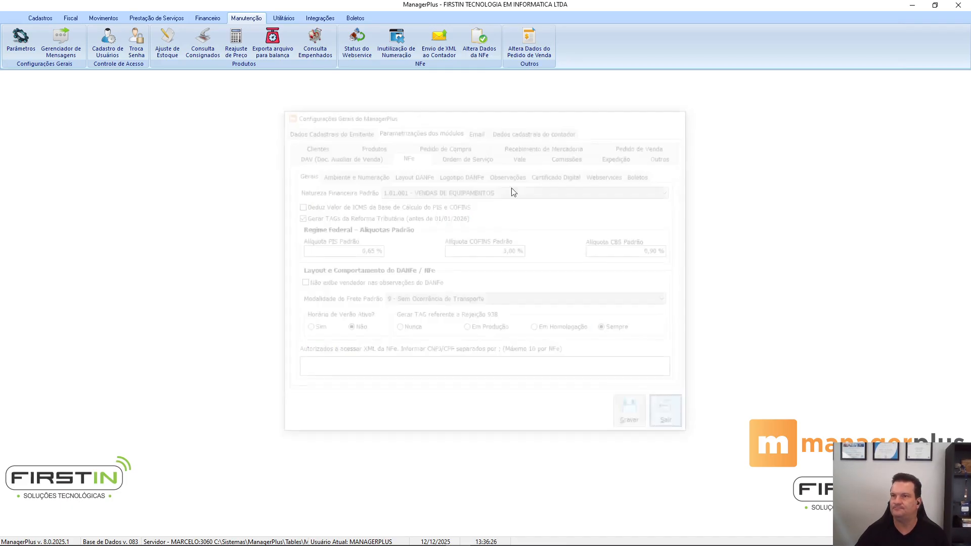
Look over the state (IBS UF) and municipality (IBS MUN) registers where the IBS rates are kept, closing each one
{"action": "left_click", "coordinate": [68, 18]}
{"action": "left_click", "coordinate": [128, 42]}
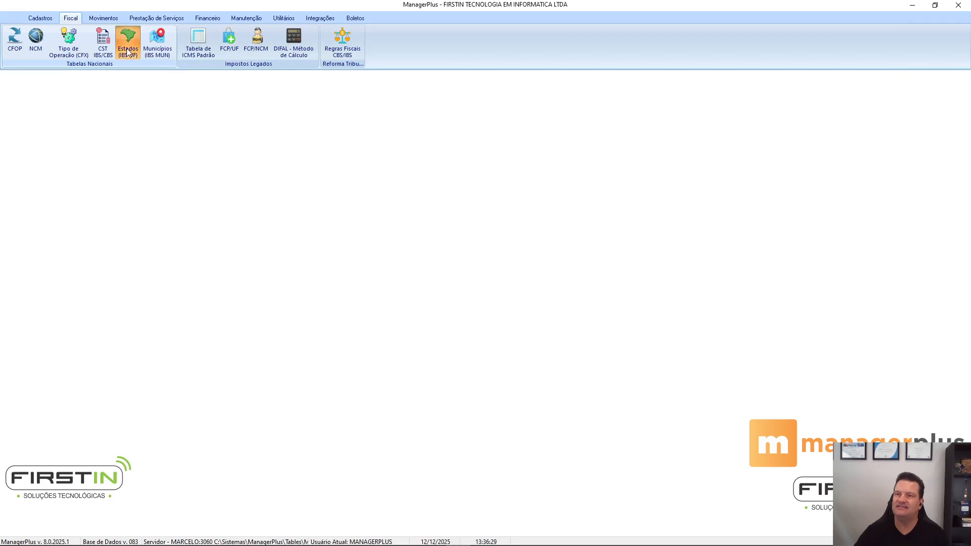
{"action": "left_click", "coordinate": [414, 434]}
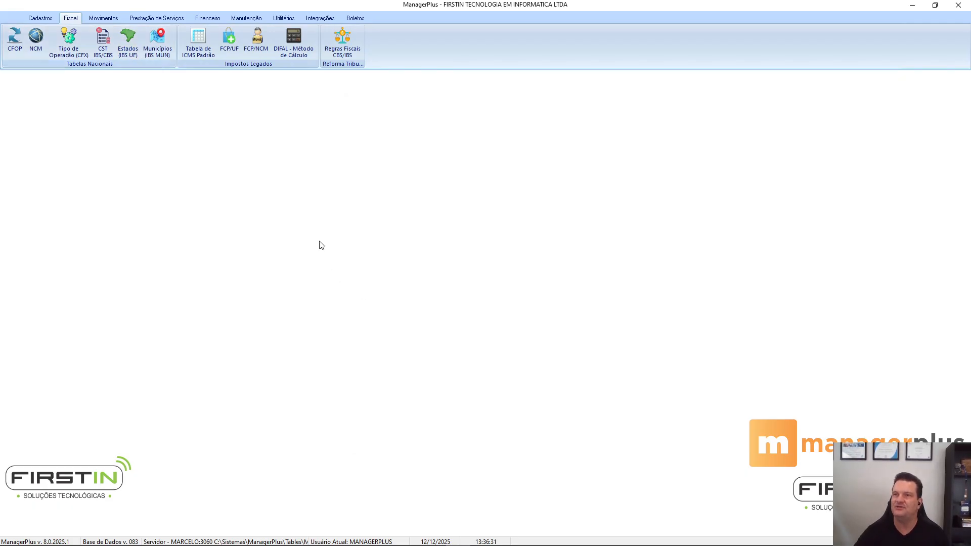
{"action": "left_click", "coordinate": [158, 42]}
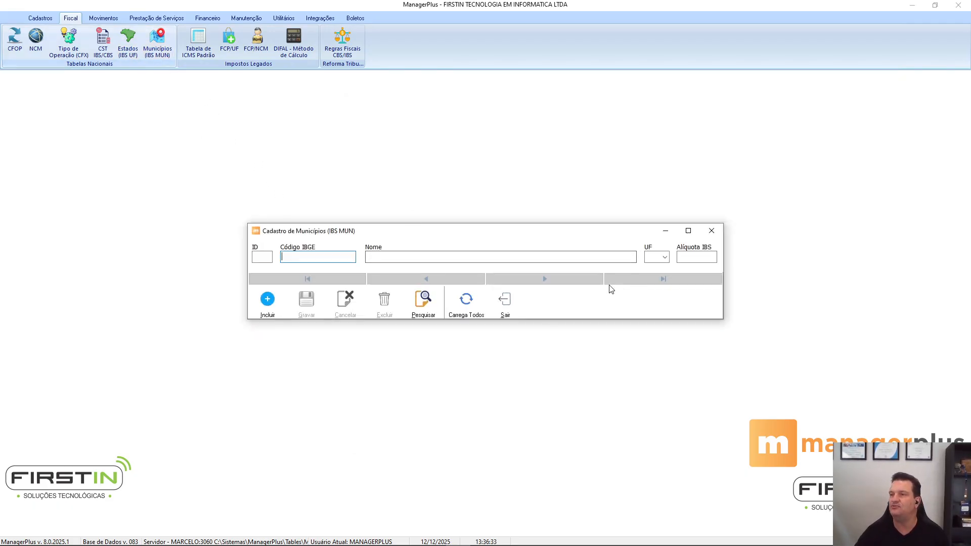
{"action": "left_click", "coordinate": [507, 303]}
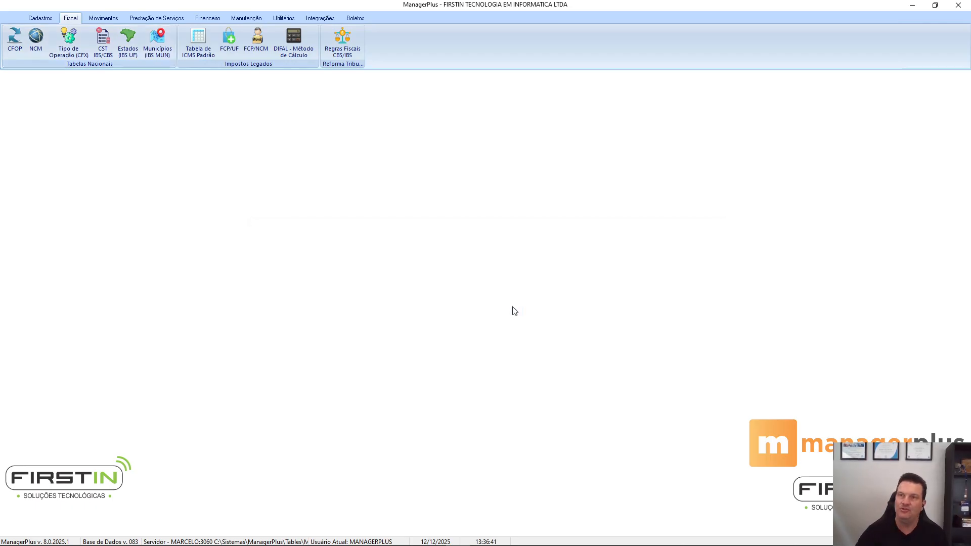
Review the fiscal rule form's rate reduction and specific CBS, IBS UF and IBS MUN rate fields, then close it
{"action": "left_click", "coordinate": [343, 39]}
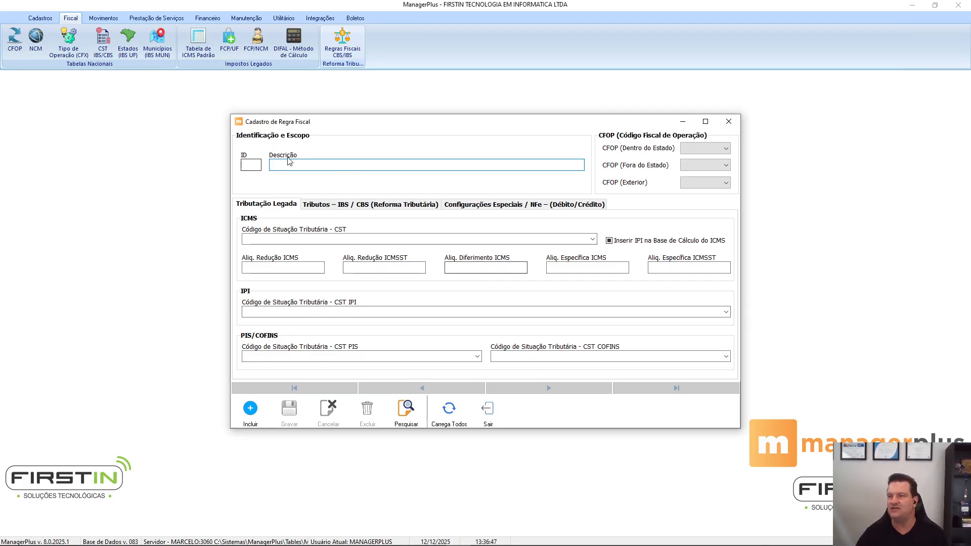
{"action": "left_click", "coordinate": [353, 209]}
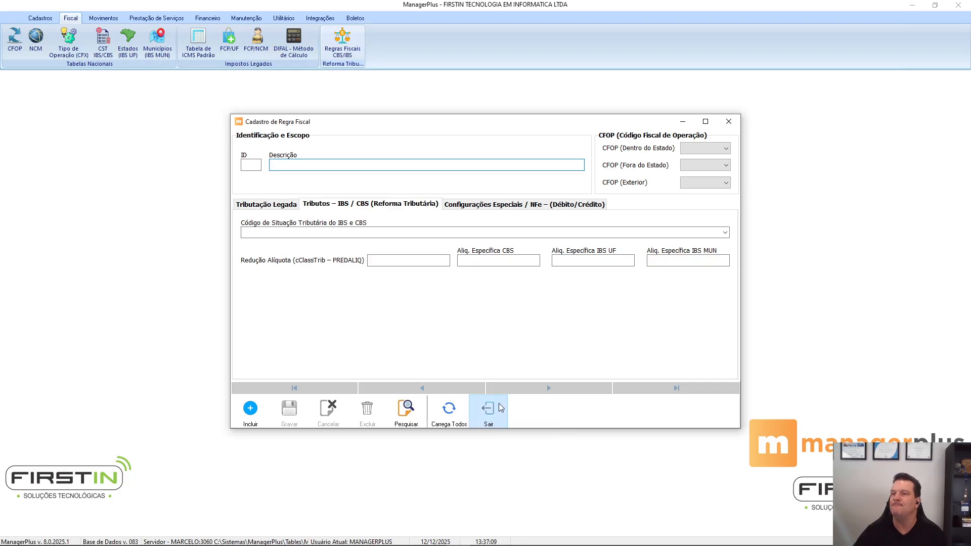
{"action": "left_click", "coordinate": [489, 414]}
Review the specific tax exceptions and basic data sections of the product form, then close it
{"action": "left_click", "coordinate": [41, 18]}
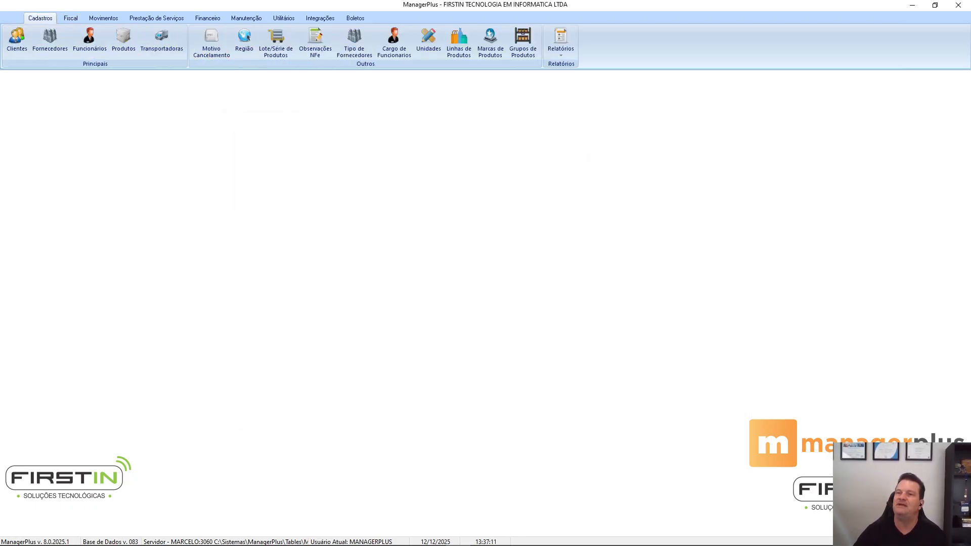
{"action": "left_click", "coordinate": [123, 40]}
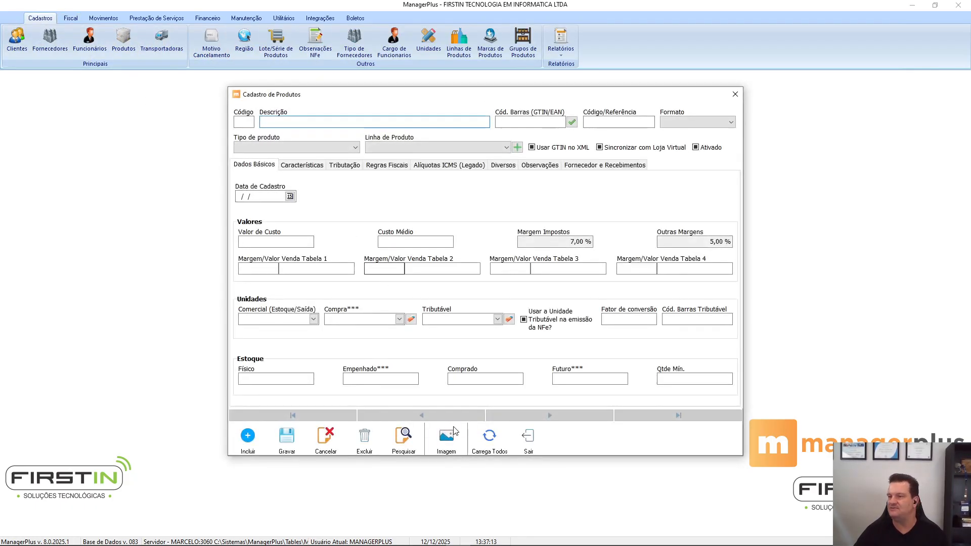
{"action": "left_click", "coordinate": [398, 167]}
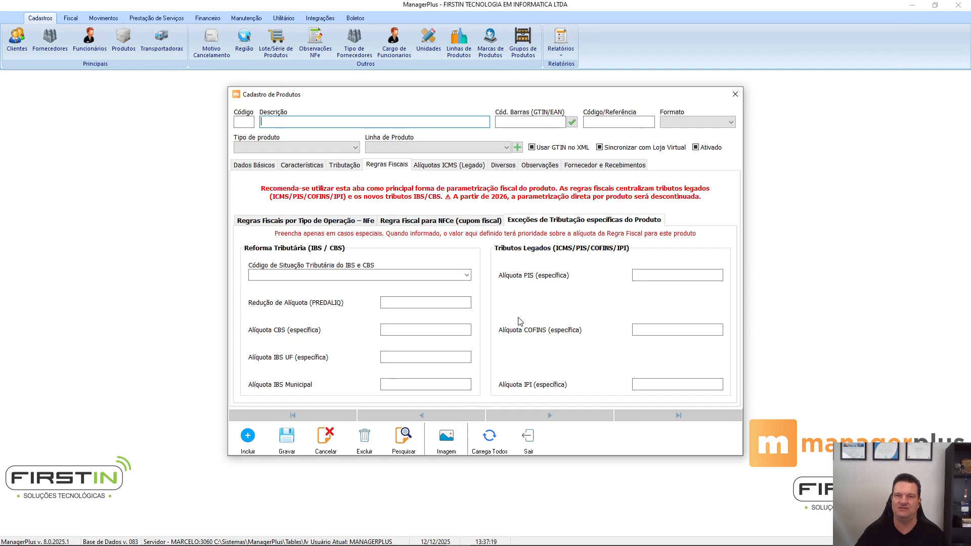
{"action": "left_click", "coordinate": [252, 165]}
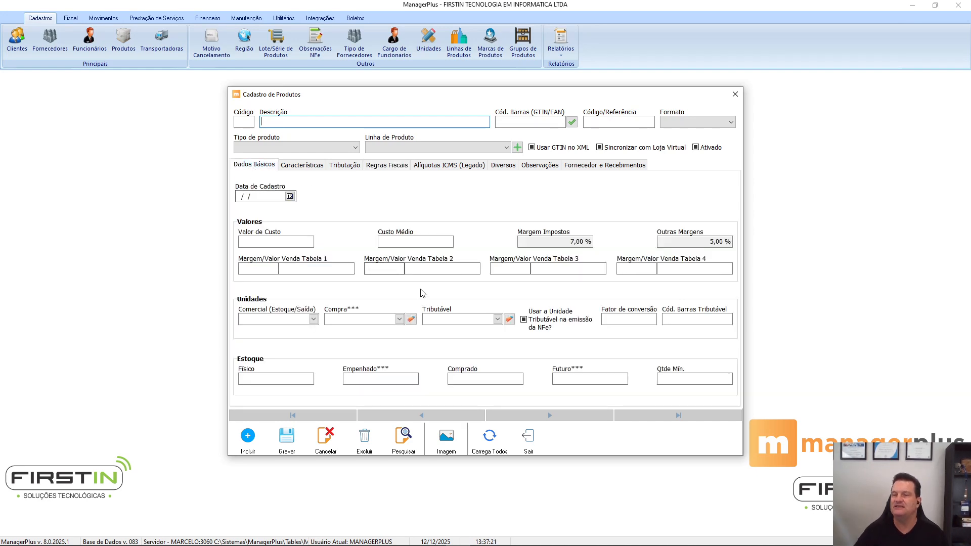
{"action": "left_click", "coordinate": [529, 440]}
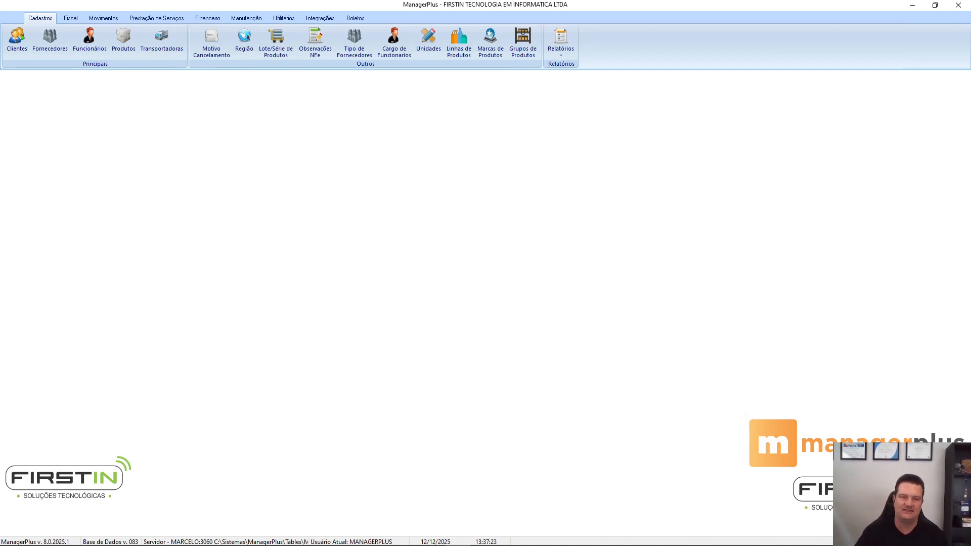